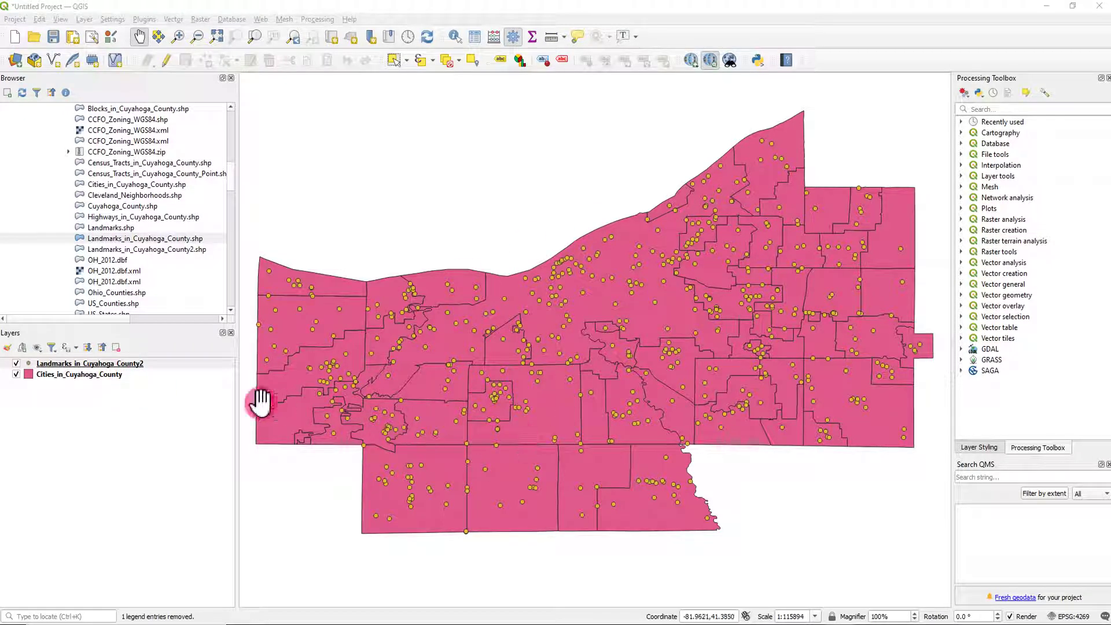
# - Set the project CRS to NAD_1983_2011_StatePlane_Ohio_North_FIPS_3401_Ft_US (ESRI:103129)
pyautogui.click(131, 364)
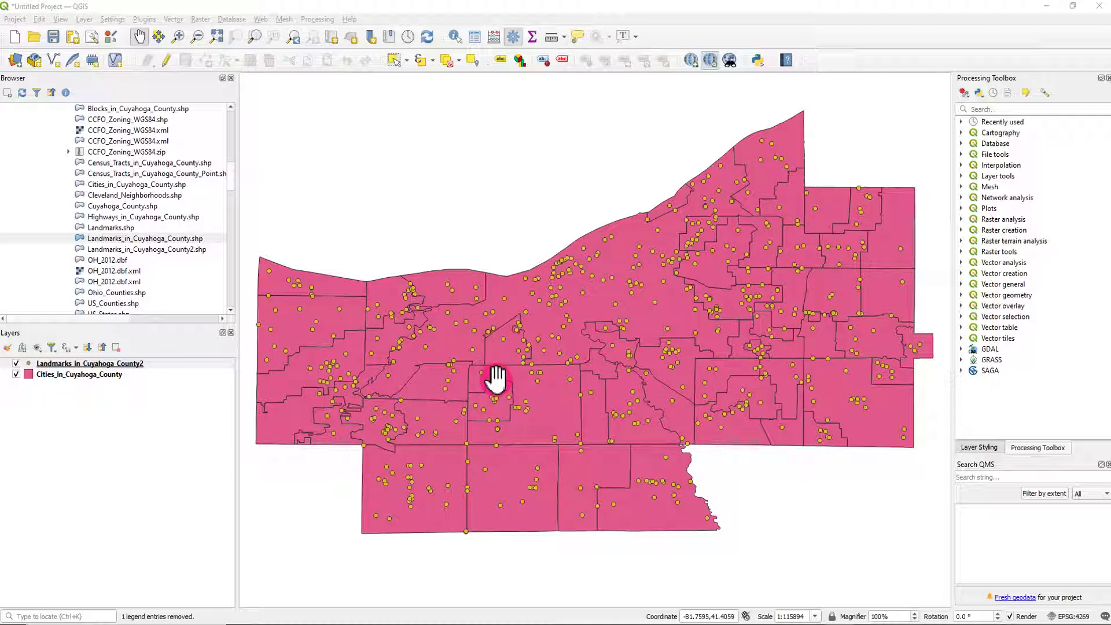
pyautogui.click(14, 19)
pyautogui.click(54, 174)
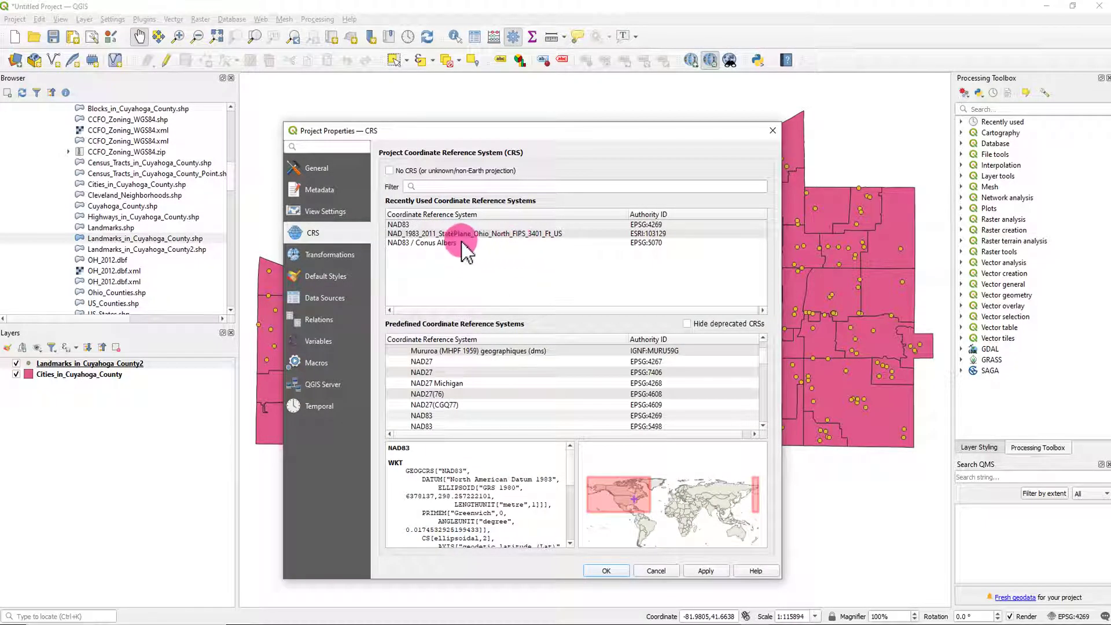
pyautogui.click(458, 234)
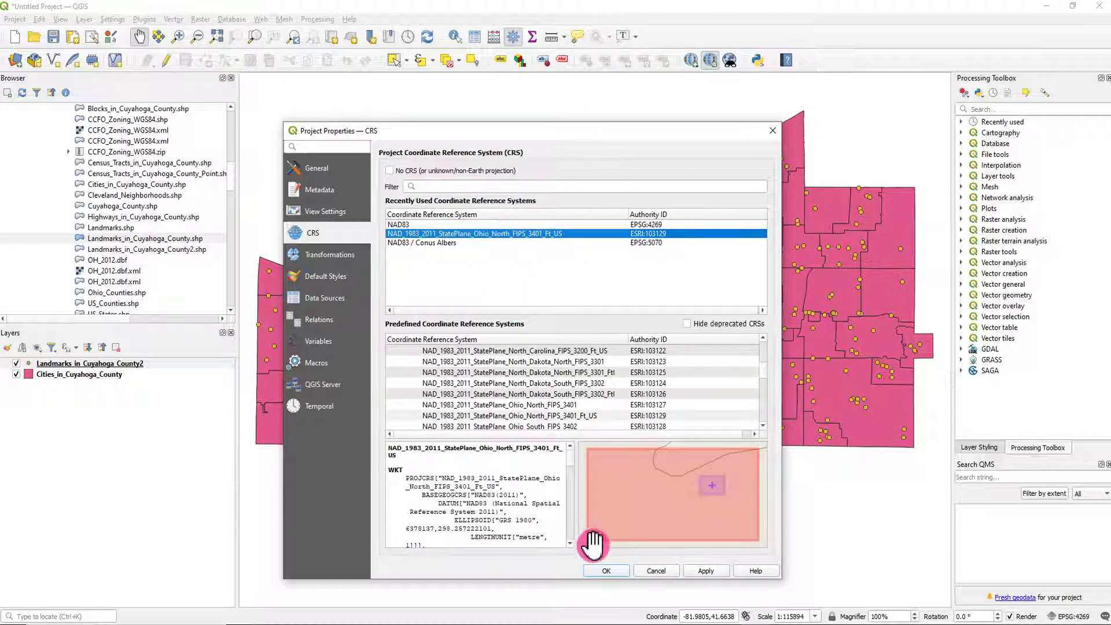
pyautogui.click(605, 571)
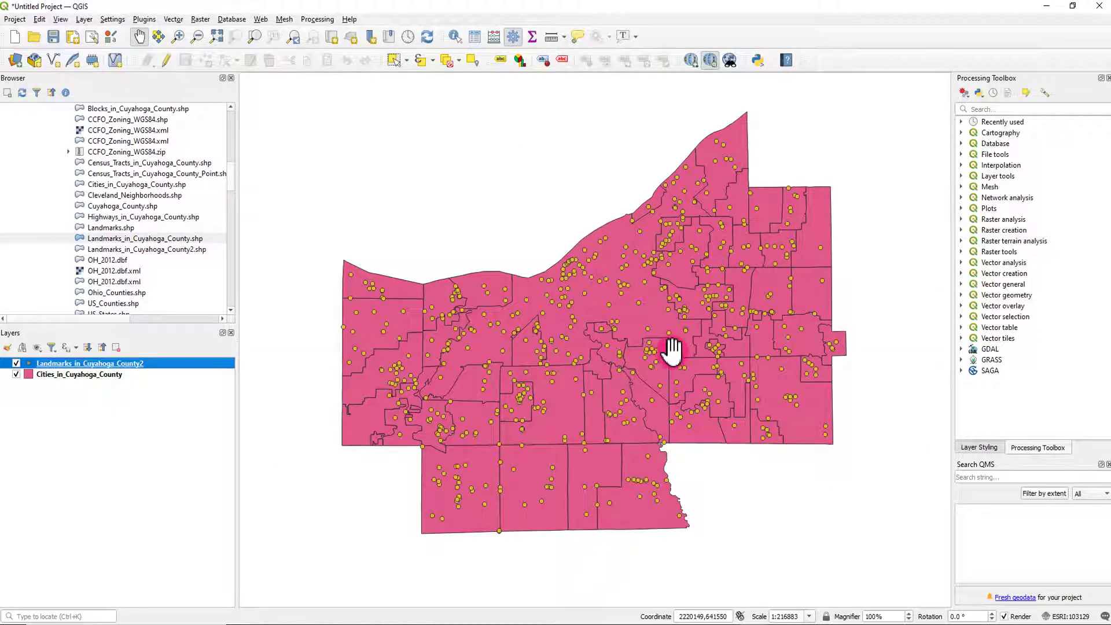
pyautogui.moveTo(658, 297); pyautogui.dragTo(654, 325)
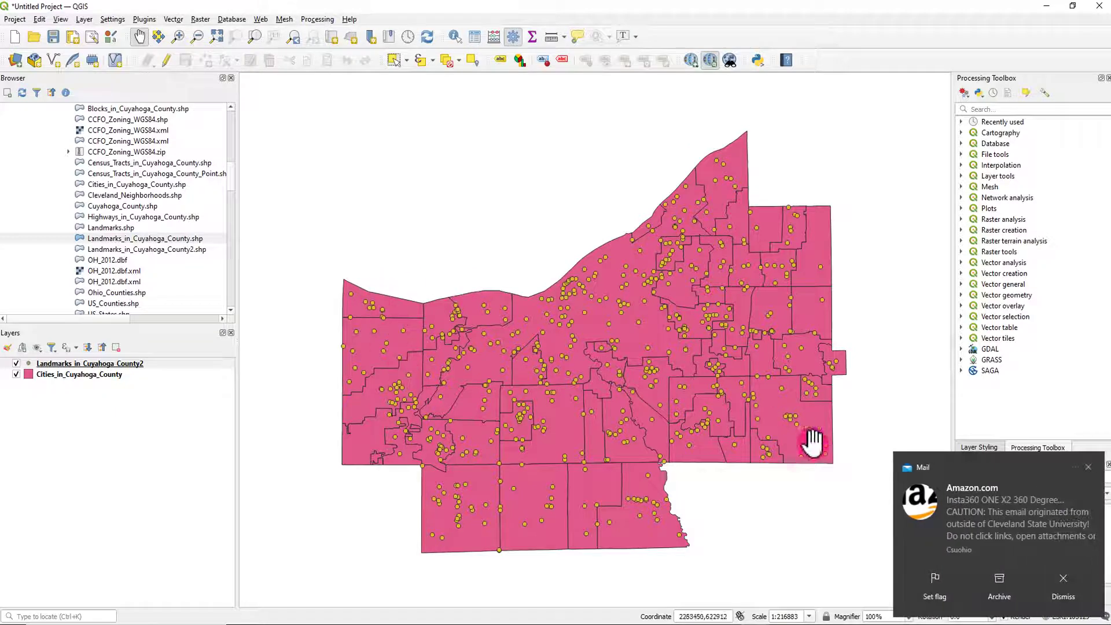
pyautogui.click(1065, 585)
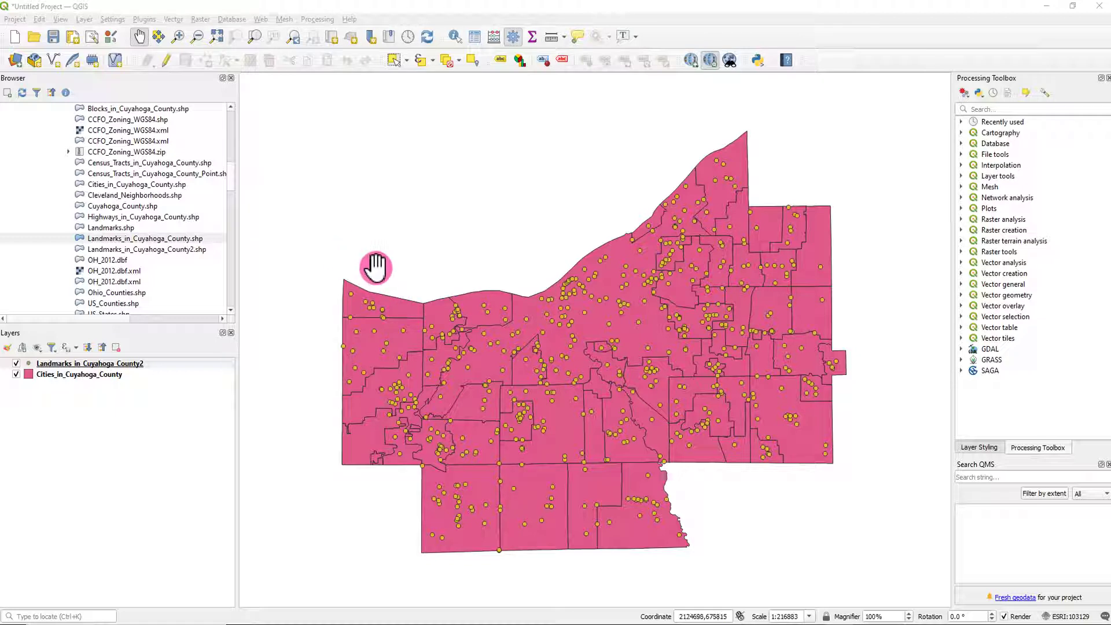
# - Use Select by Location to create a new selection of Landmarks_in_Cuyahoga_County2 features that are within Cities_in_Cuyahoga_County, without the intersect predicate
pyautogui.click(175, 19)
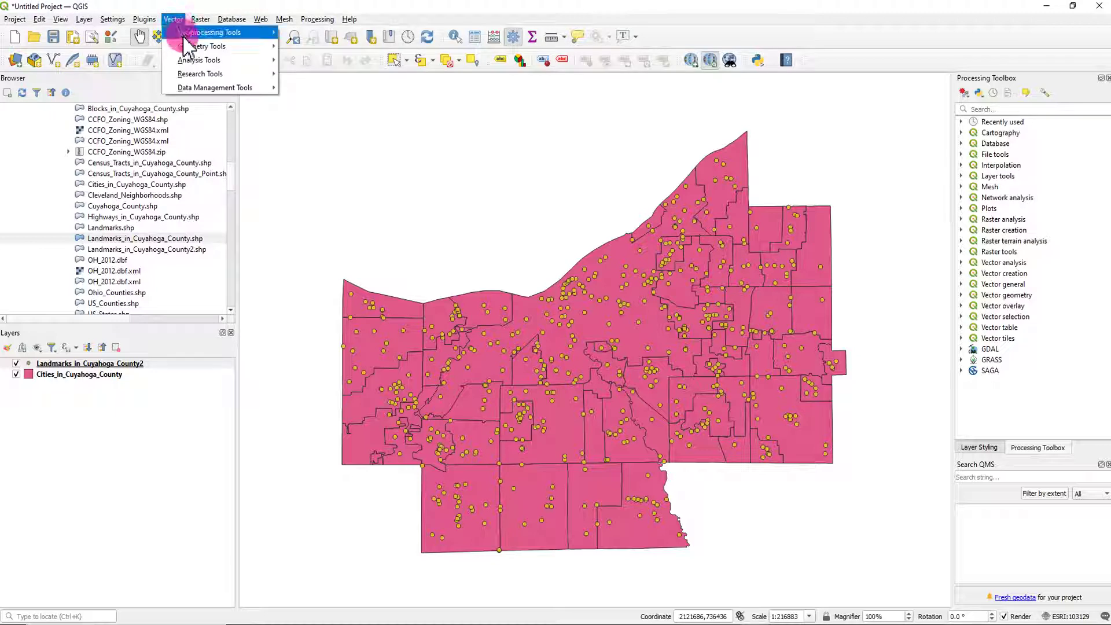
pyautogui.moveTo(194, 74)
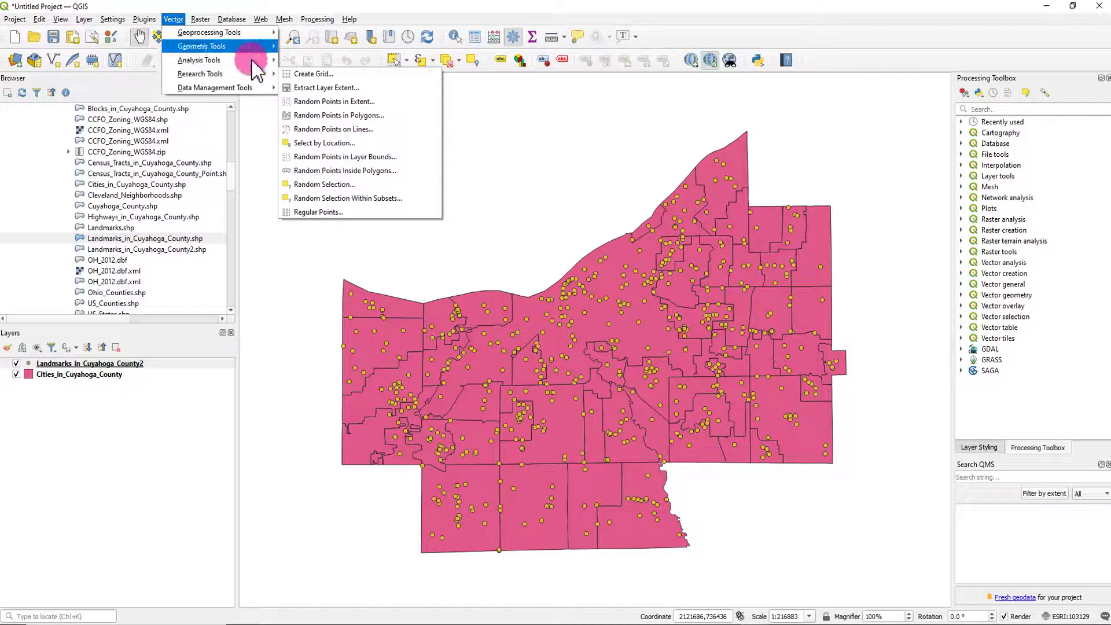
pyautogui.click(357, 144)
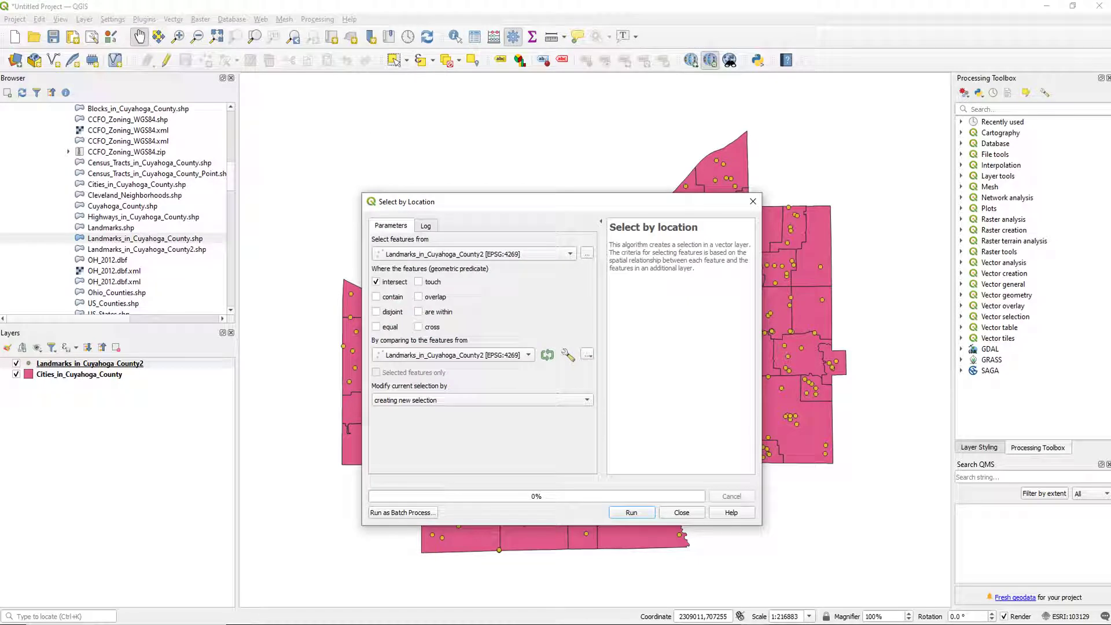
pyautogui.click(635, 239)
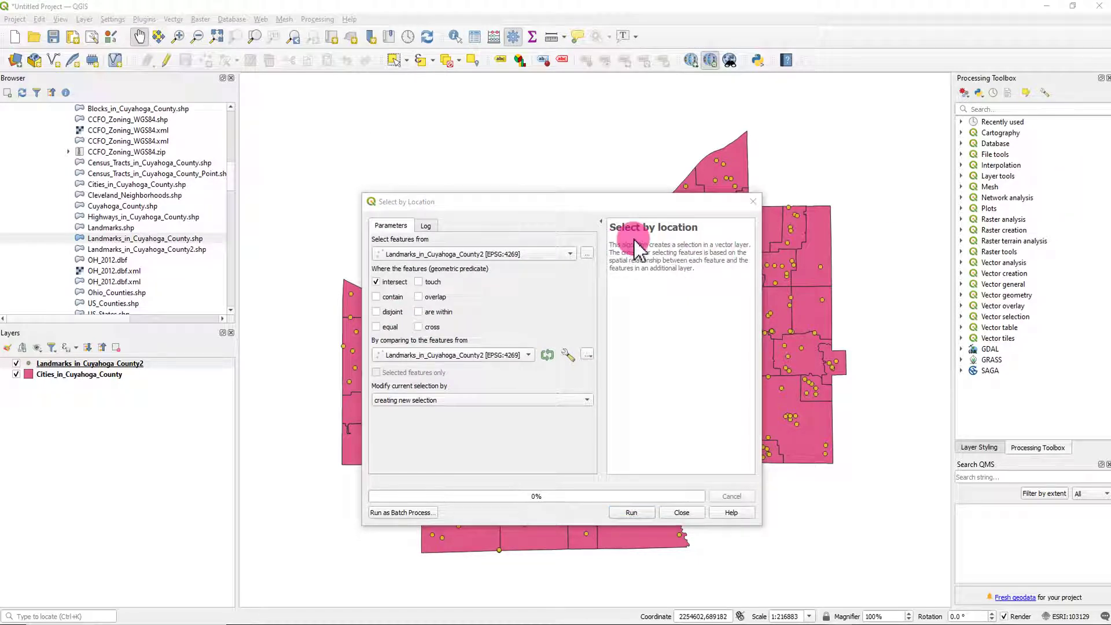
pyautogui.moveTo(508, 201); pyautogui.dragTo(472, 194)
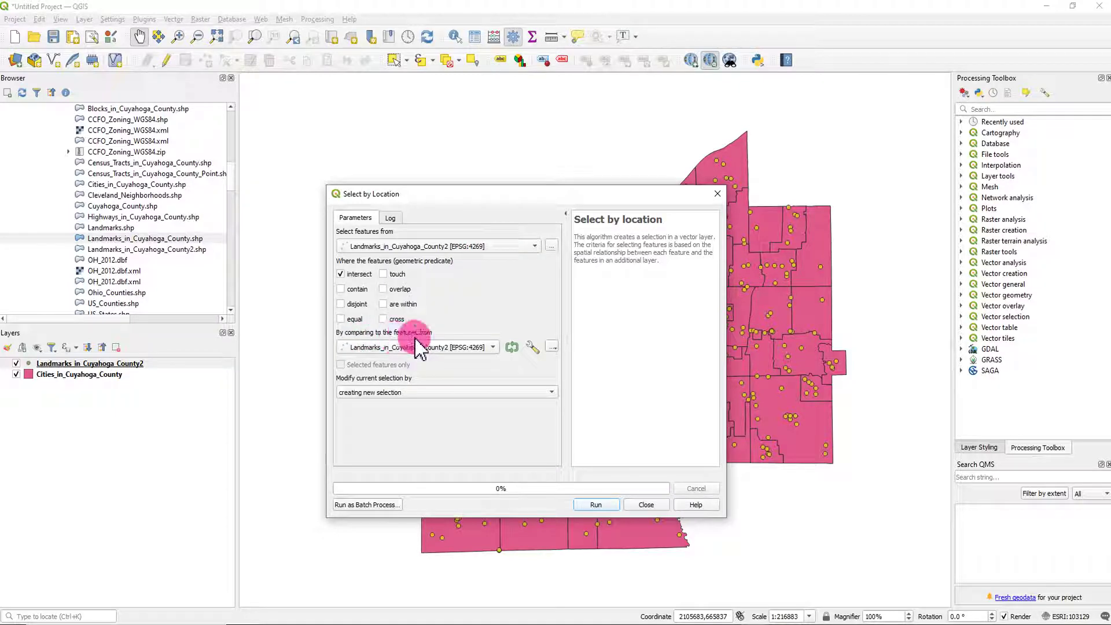
pyautogui.click(494, 347)
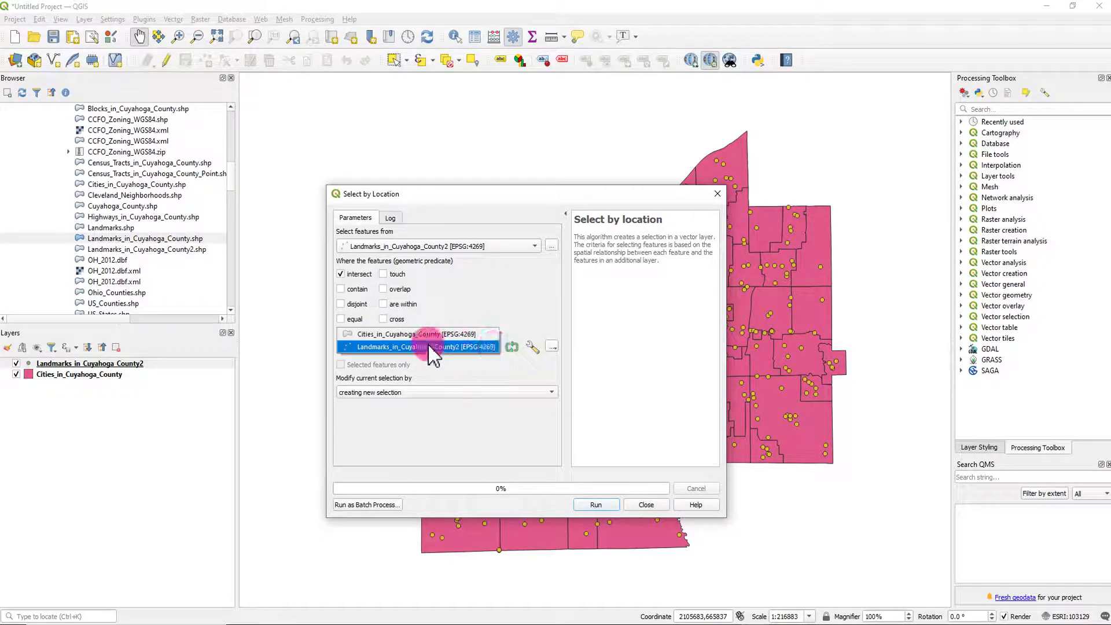
pyautogui.click(408, 336)
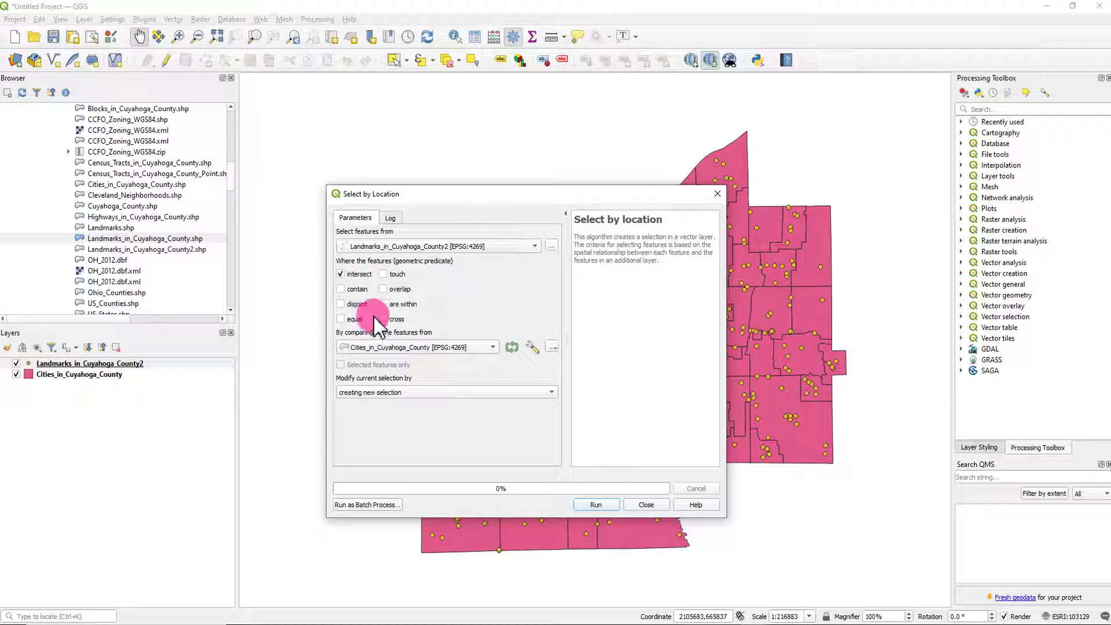
pyautogui.click(384, 304)
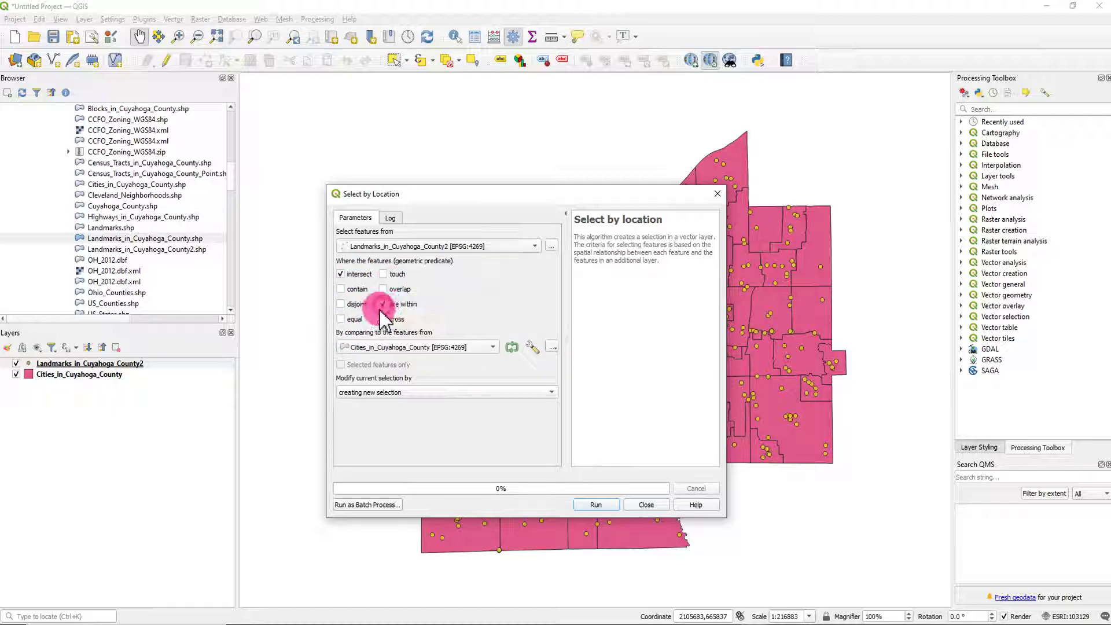
pyautogui.click(351, 279)
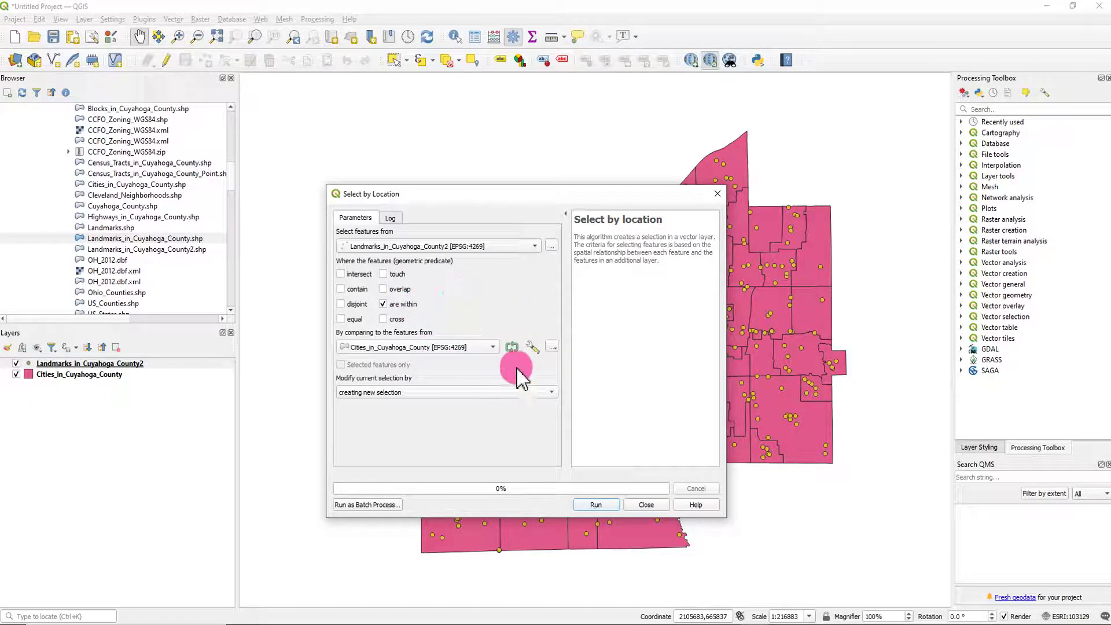
pyautogui.click(592, 505)
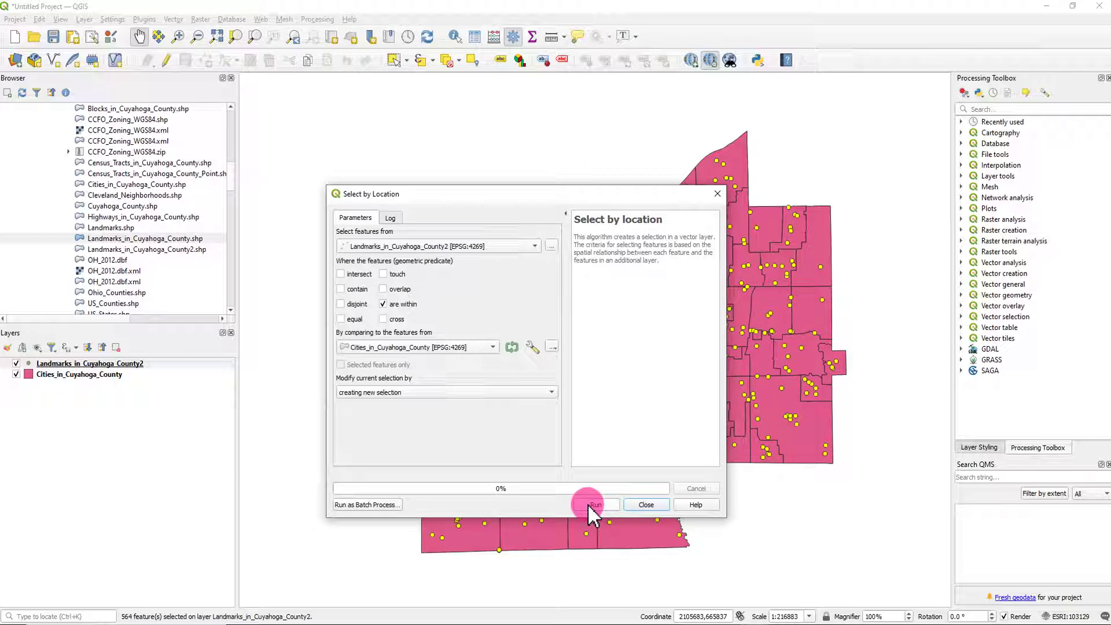
pyautogui.click(718, 193)
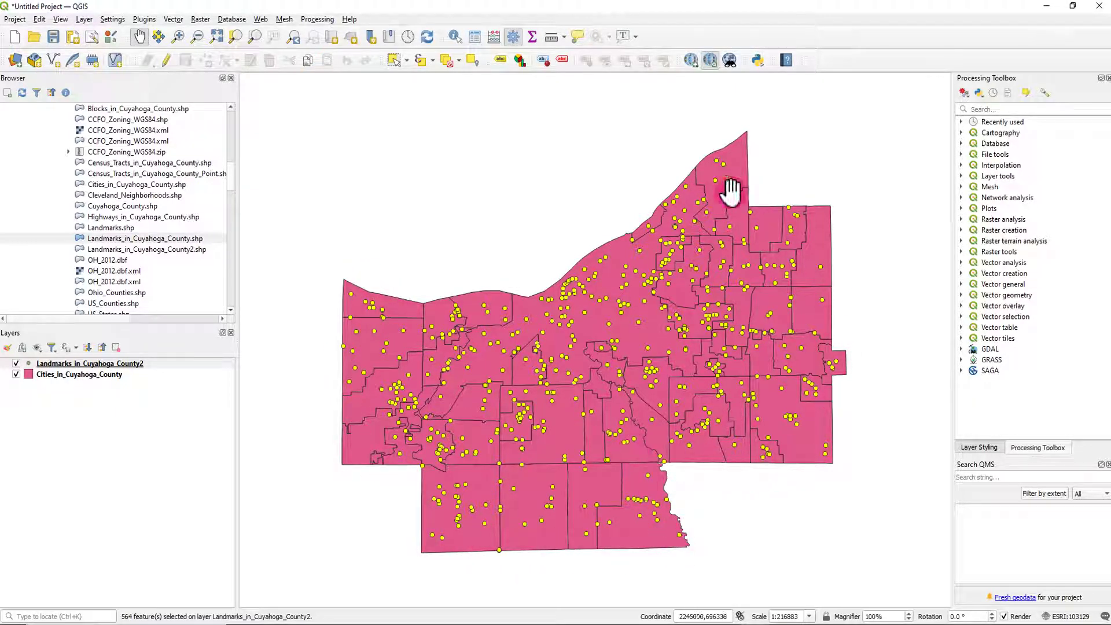
# - Examine the selected landmark records in the attribute table of Landmarks_in_Cuyahoga_County2
pyautogui.rightClick(134, 368)
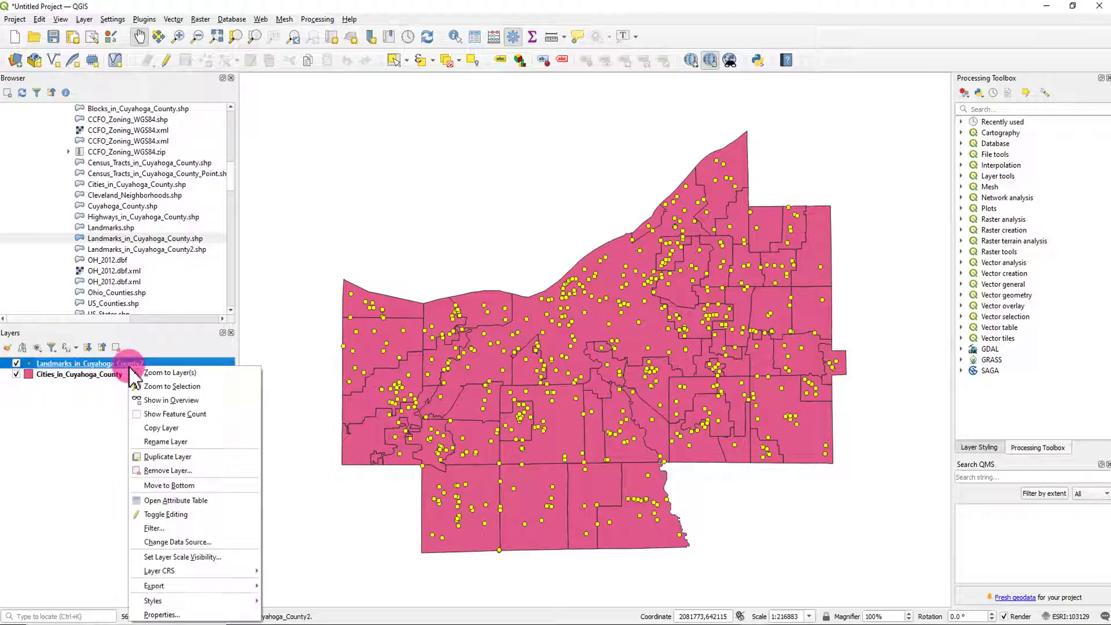
pyautogui.click(177, 502)
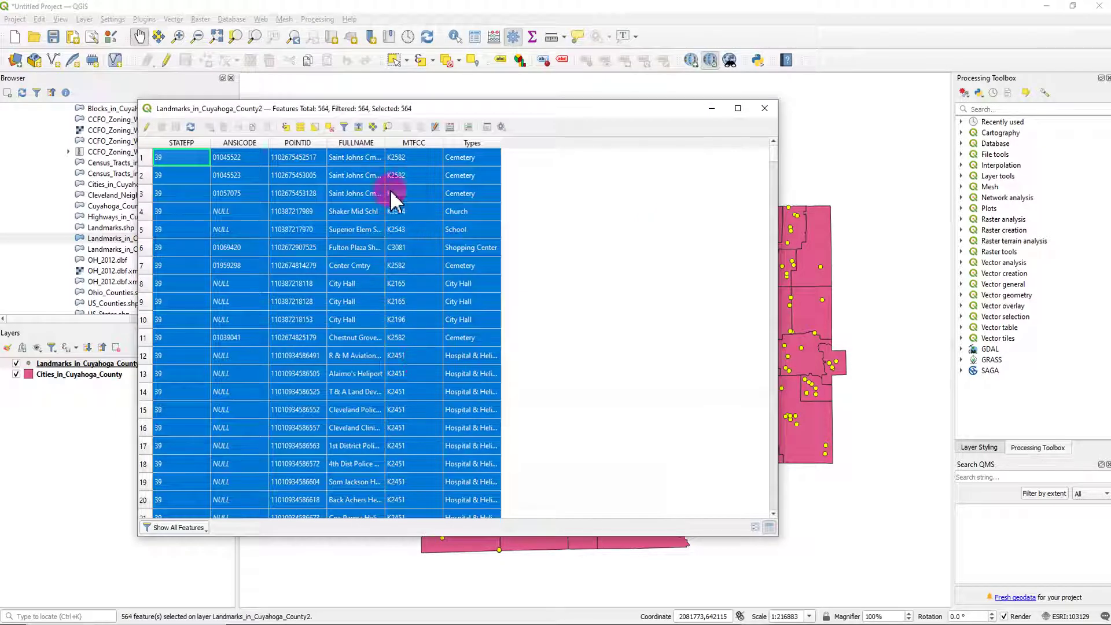
pyautogui.moveTo(776, 153); pyautogui.dragTo(773, 115)
pyautogui.click(769, 109)
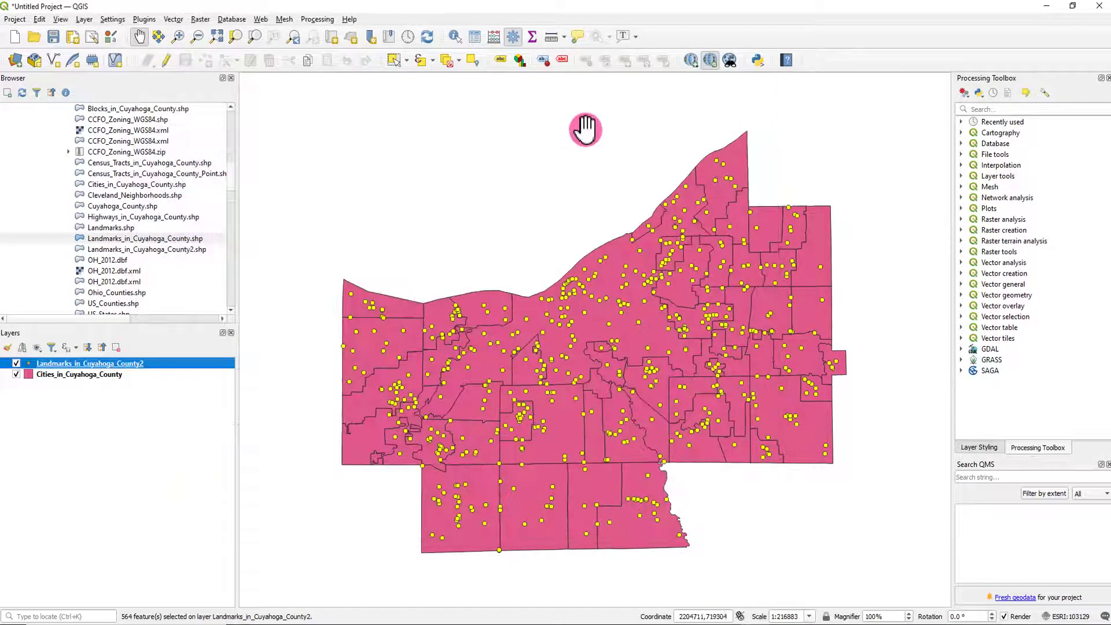
# - Deselect all features of Landmarks_in_Cuyahoga_County2 from its attribute table and close the table
pyautogui.rightClick(145, 363)
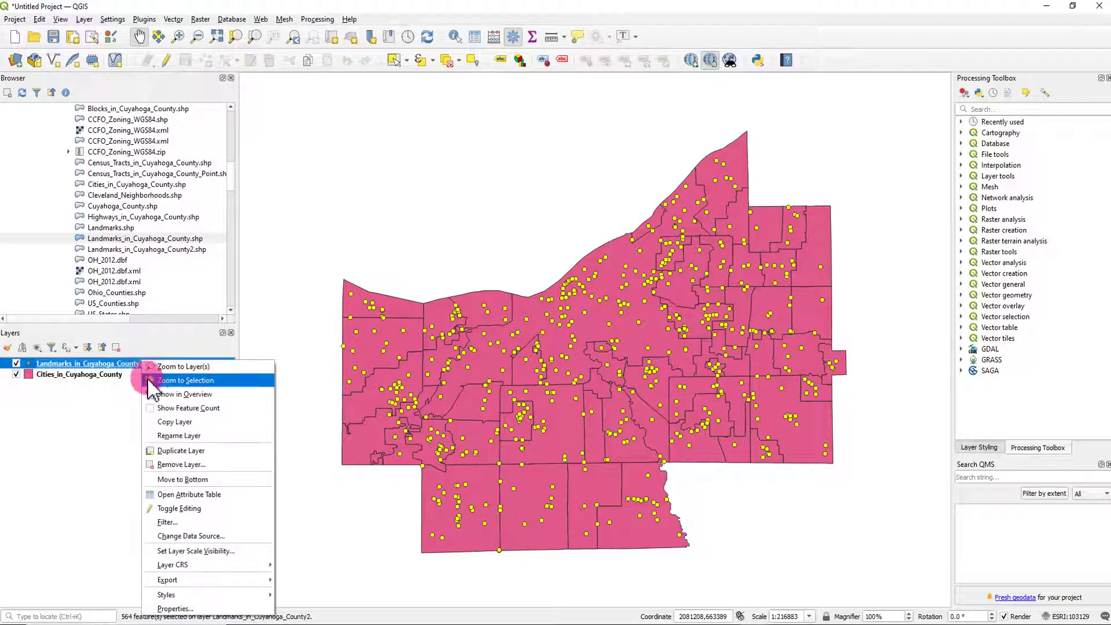
pyautogui.click(192, 495)
pyautogui.click(193, 498)
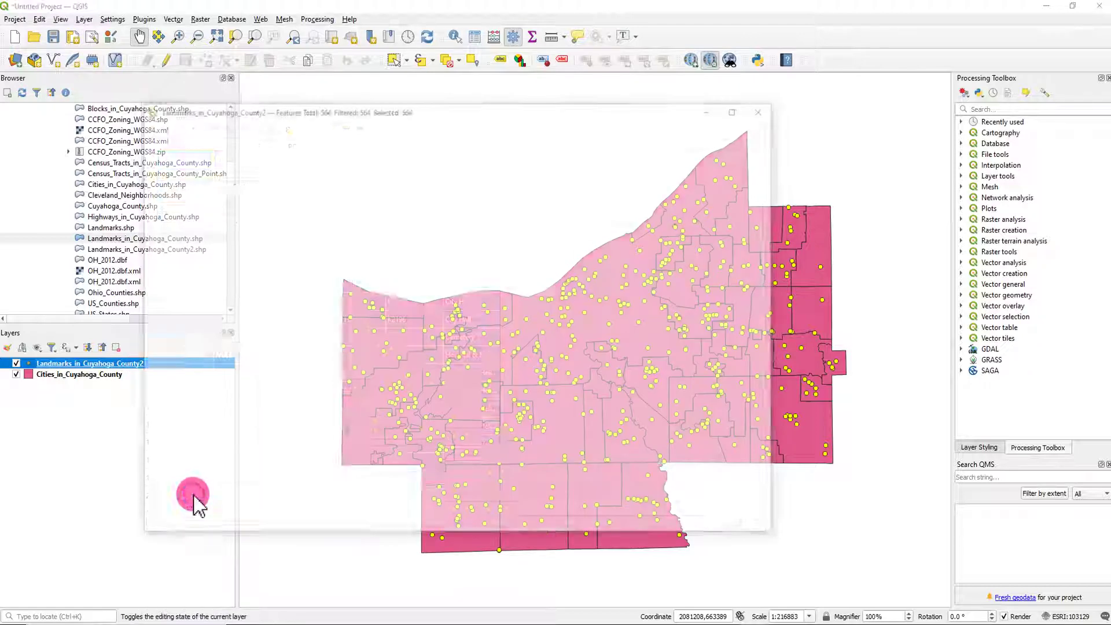
pyautogui.click(330, 128)
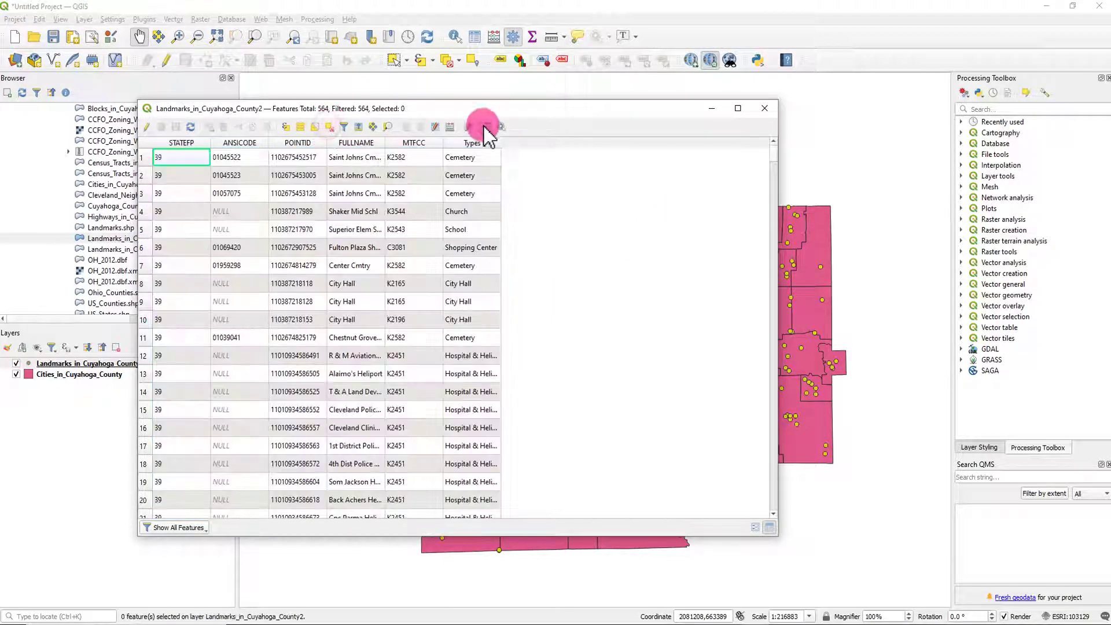
pyautogui.click(766, 109)
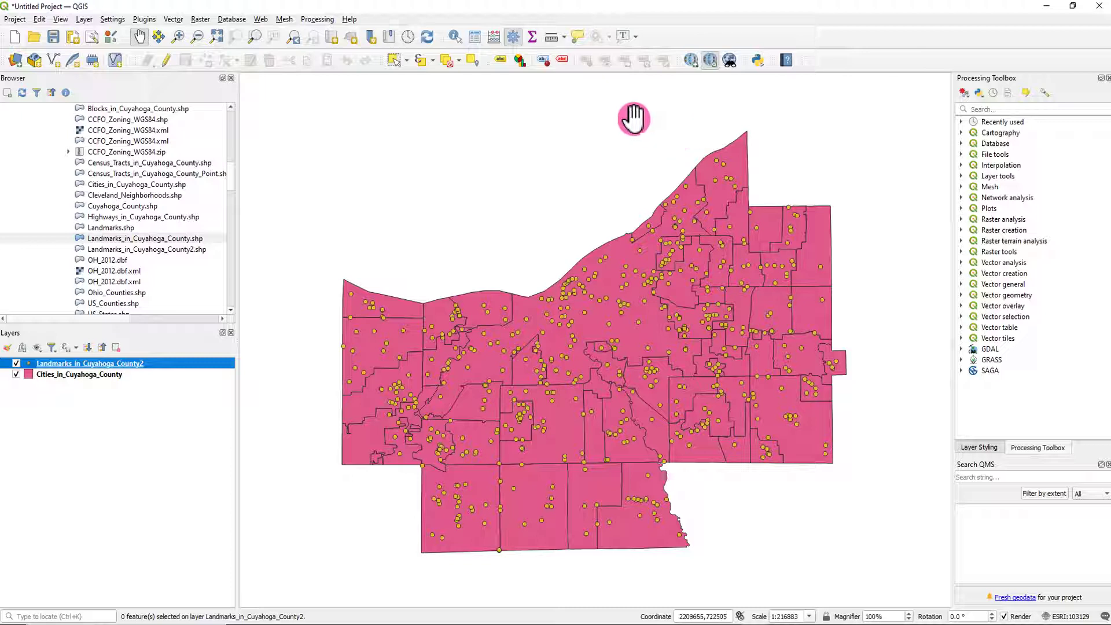
# - Hide the landmarks layer and select the large central lakefront city polygon in Cities_in_Cuyahoga_County
pyautogui.click(394, 60)
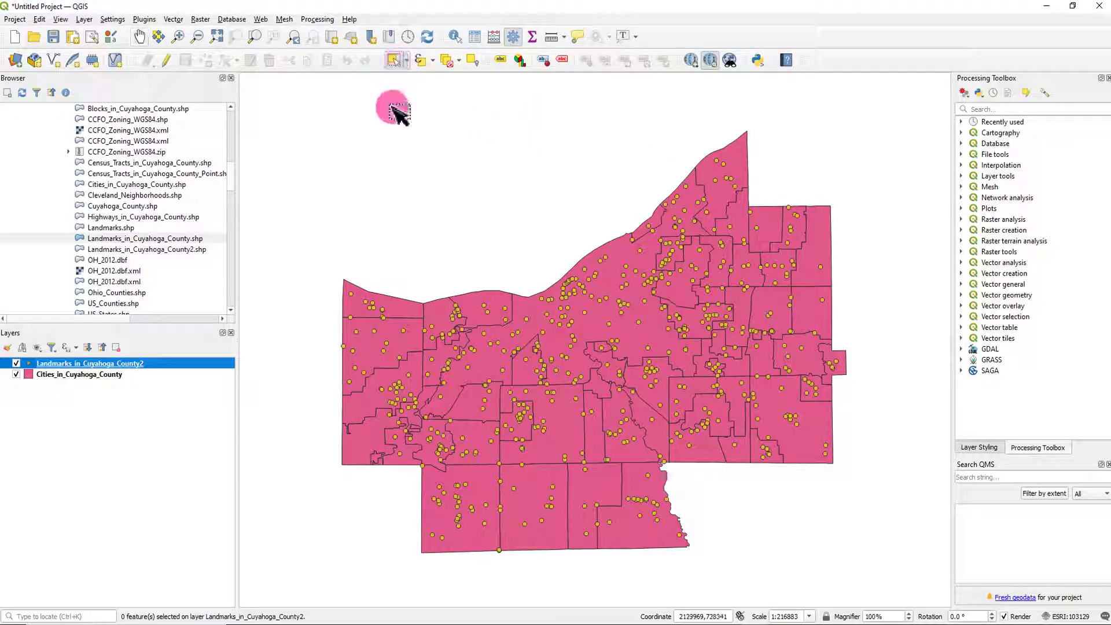
pyautogui.click(595, 331)
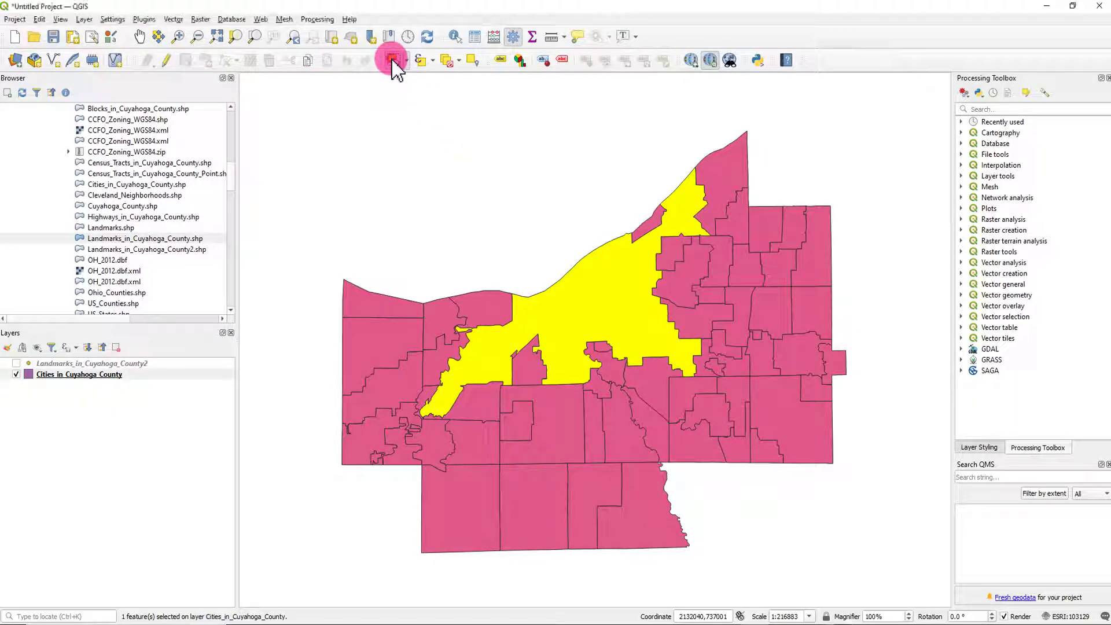
pyautogui.click(407, 60)
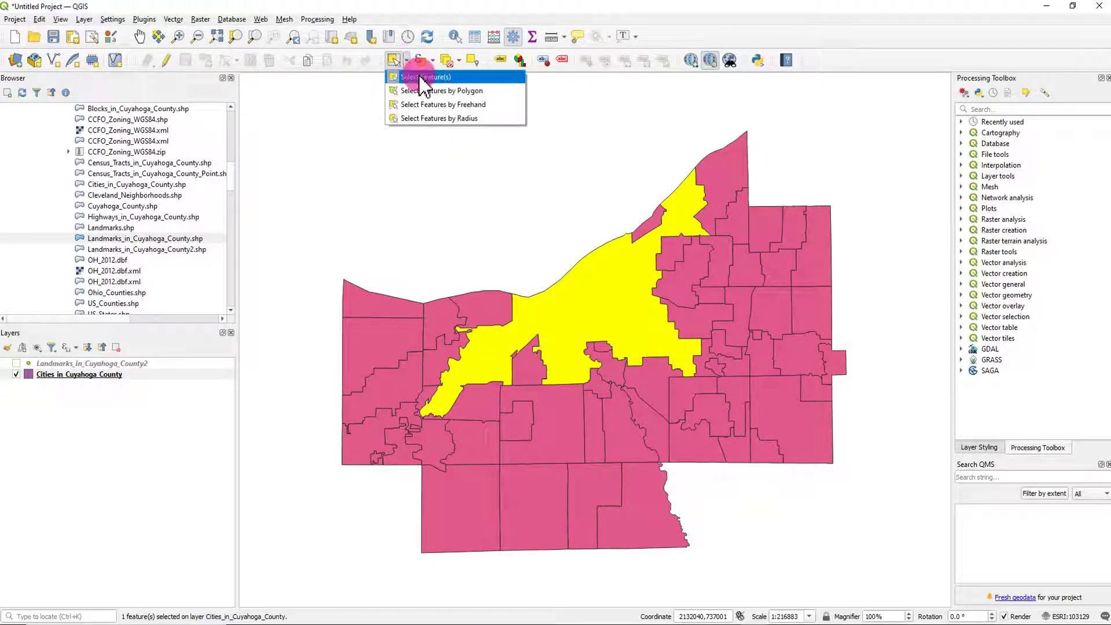
pyautogui.click(664, 33)
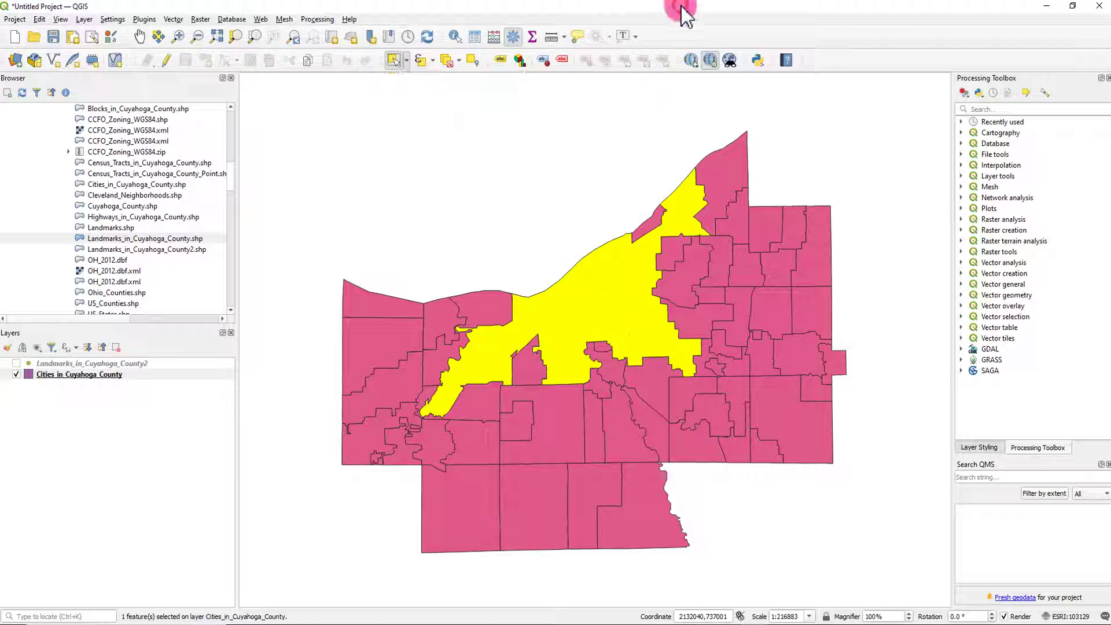
# - Show the Landmarks_in_Cuyahoga_County2 points again over the selected city polygon
pyautogui.click(22, 375)
pyautogui.click(16, 364)
pyautogui.click(16, 363)
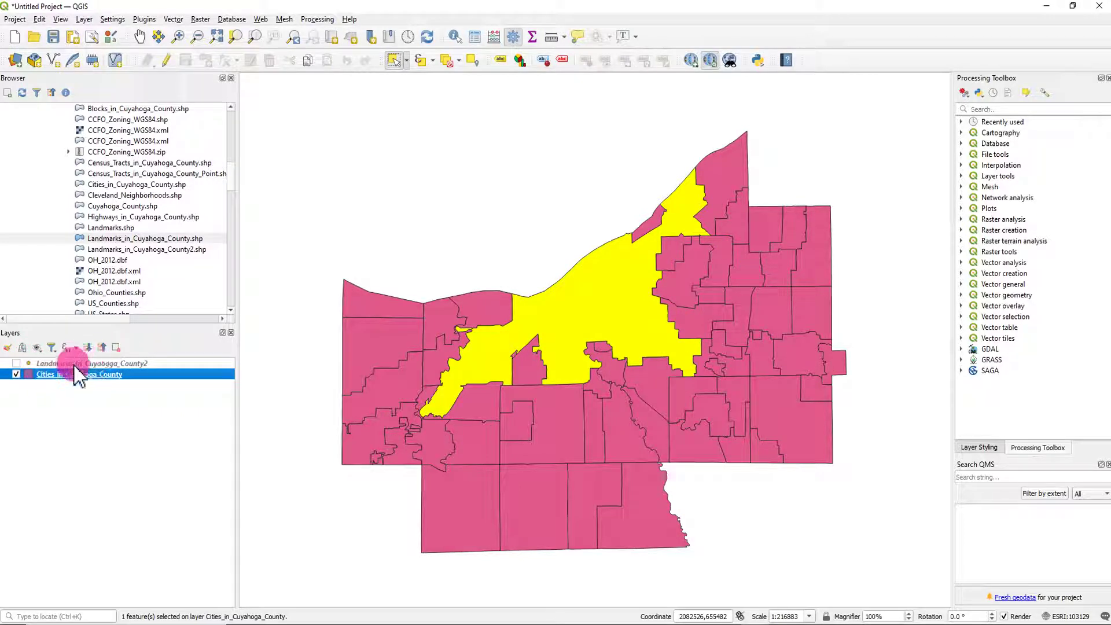
pyautogui.click(15, 363)
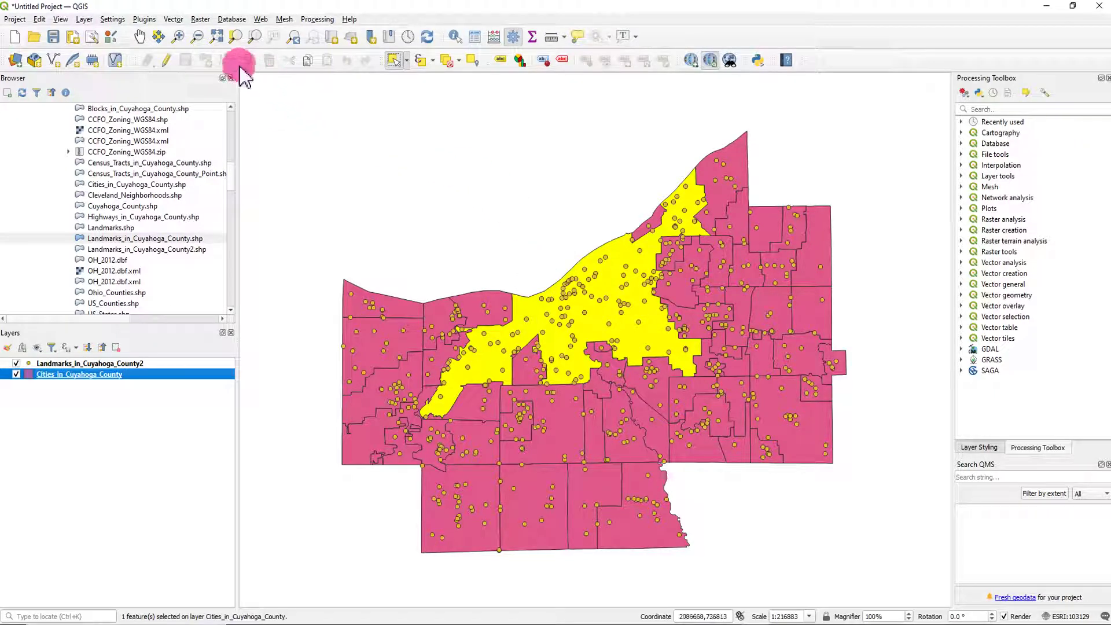
# - Set up Select by Location to select features from Landmarks_in_Cuyahoga_County2 using only the "are within" predicate
pyautogui.click(174, 19)
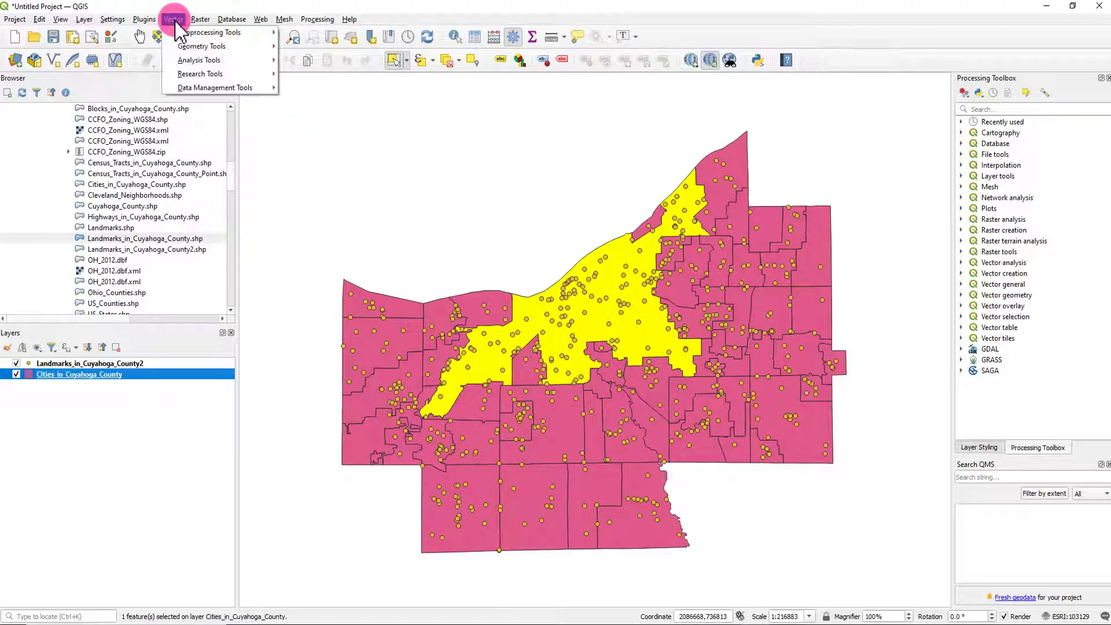
pyautogui.click(187, 76)
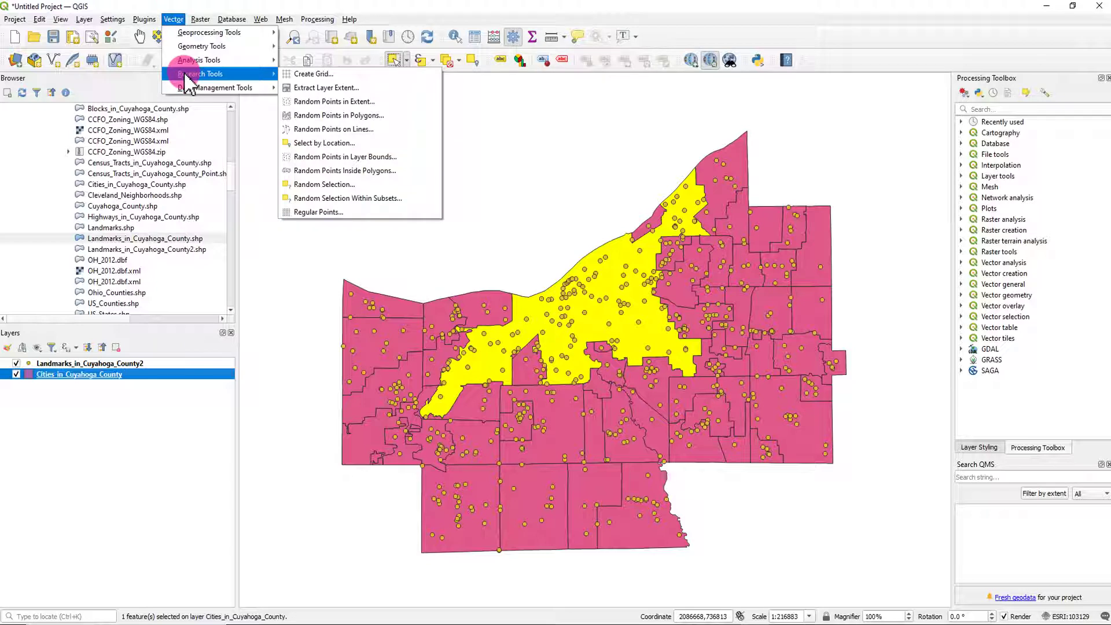
pyautogui.click(371, 143)
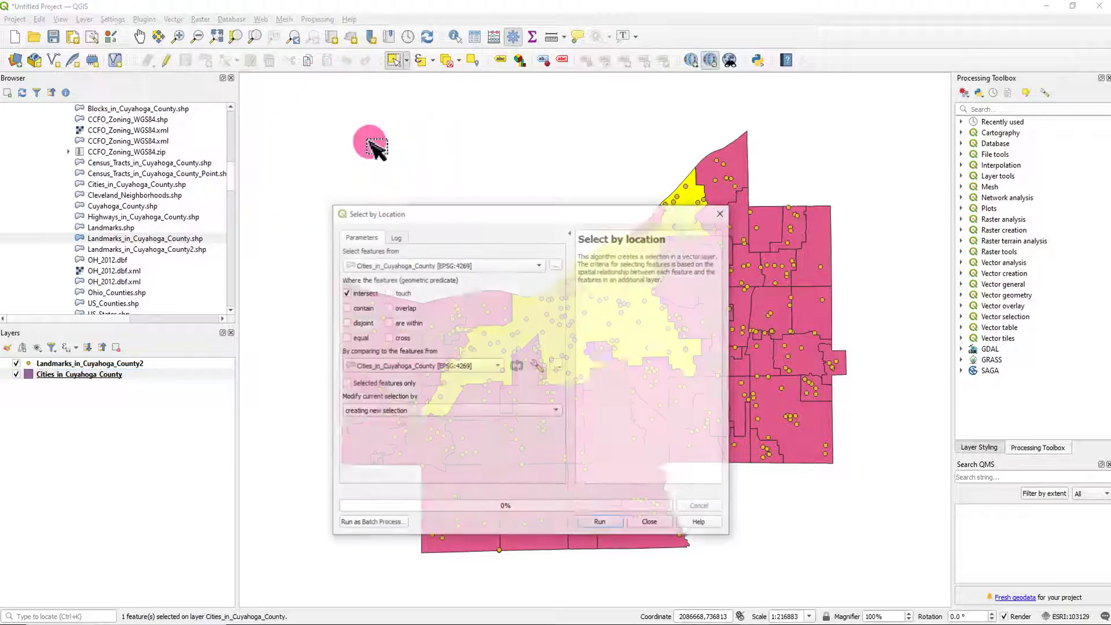
pyautogui.moveTo(460, 215); pyautogui.dragTo(523, 198)
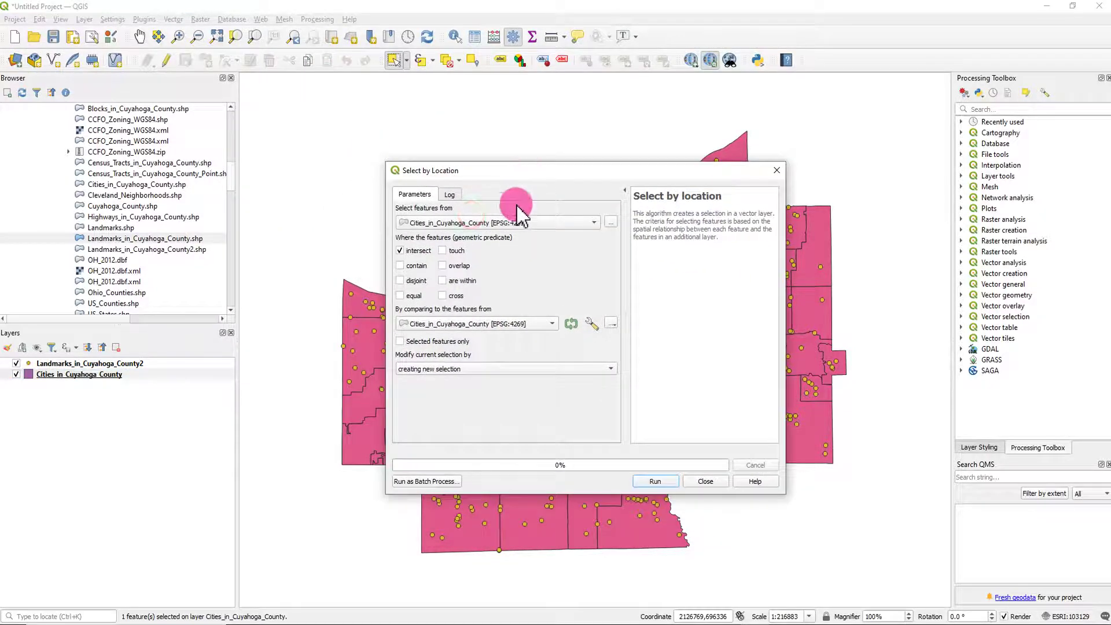
pyautogui.click(518, 223)
pyautogui.click(491, 234)
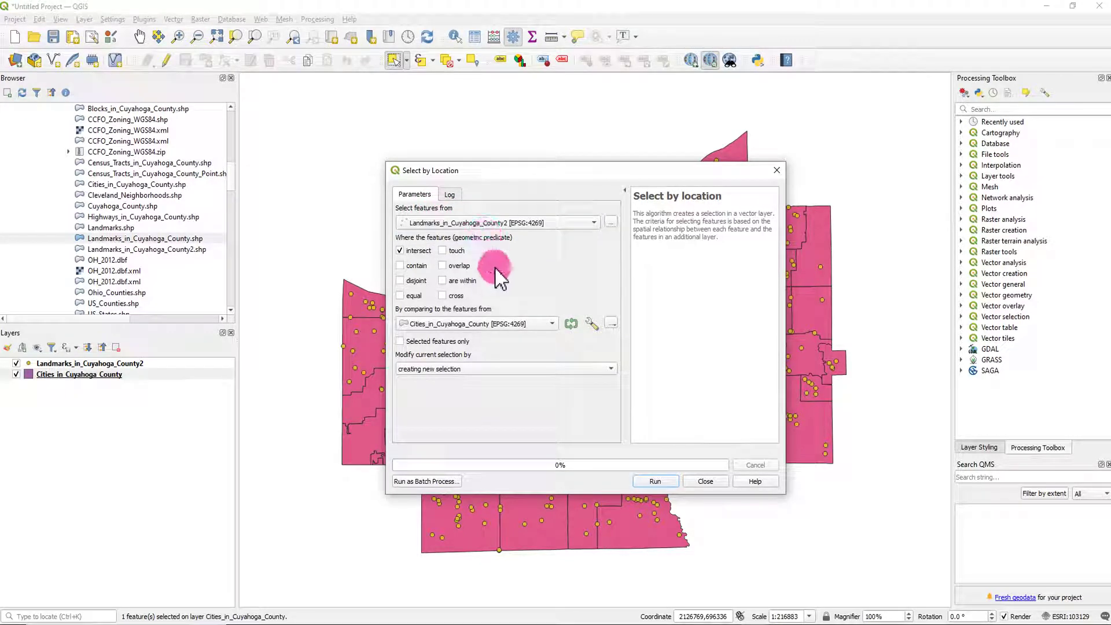
pyautogui.click(443, 281)
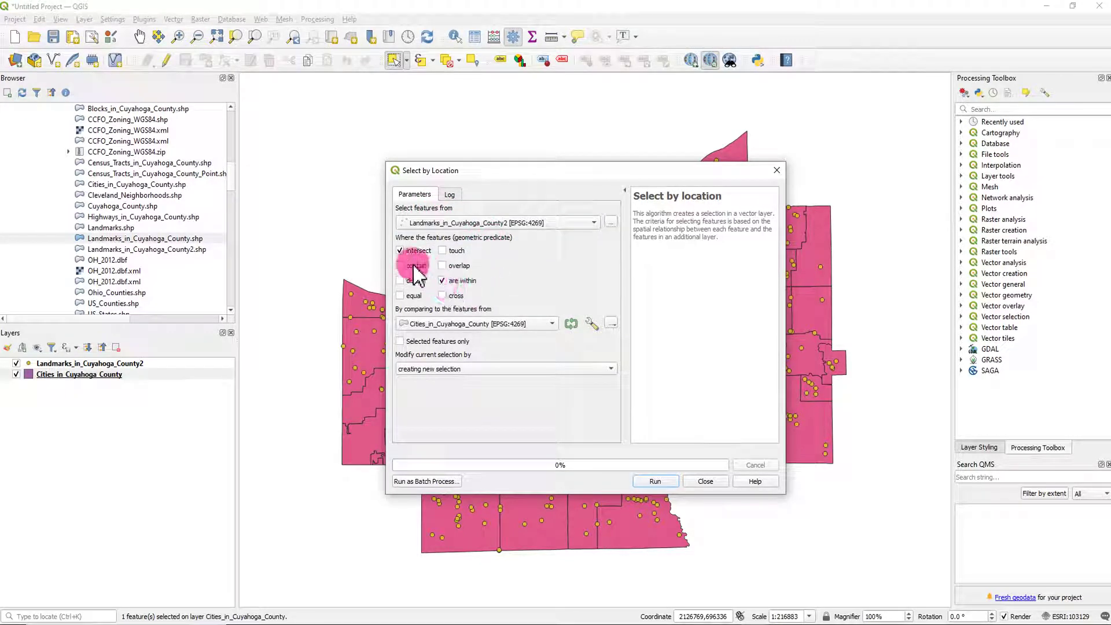
pyautogui.click(400, 251)
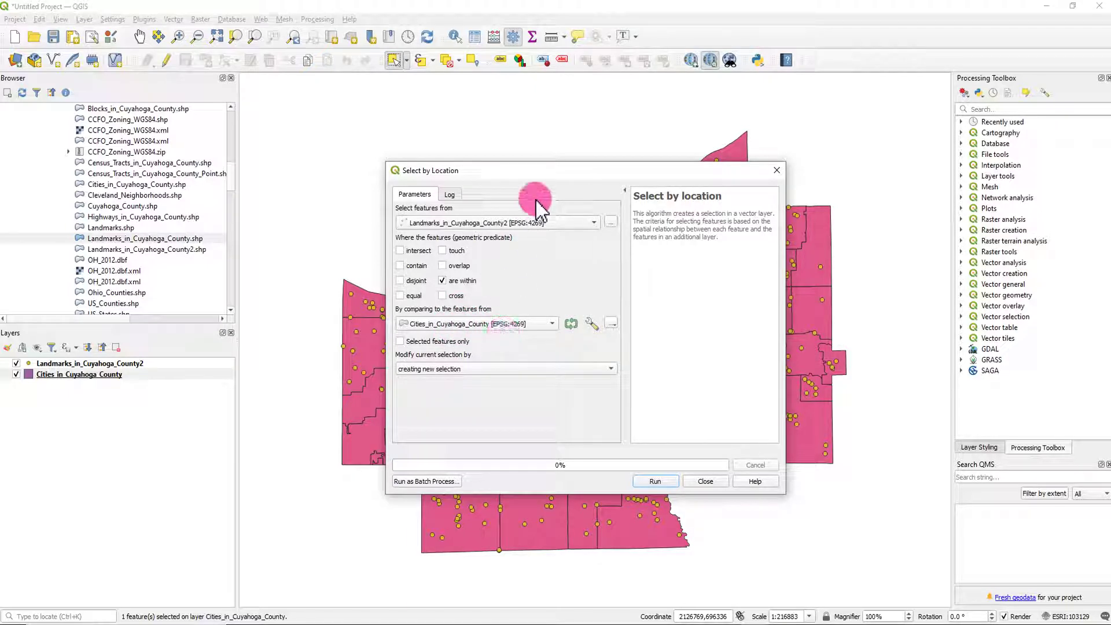
# - Restrict the comparison to the selected features of Cities_in_Cuyahoga_County, run the selection as a new selection and close the dialog
pyautogui.moveTo(558, 171); pyautogui.dragTo(827, 204)
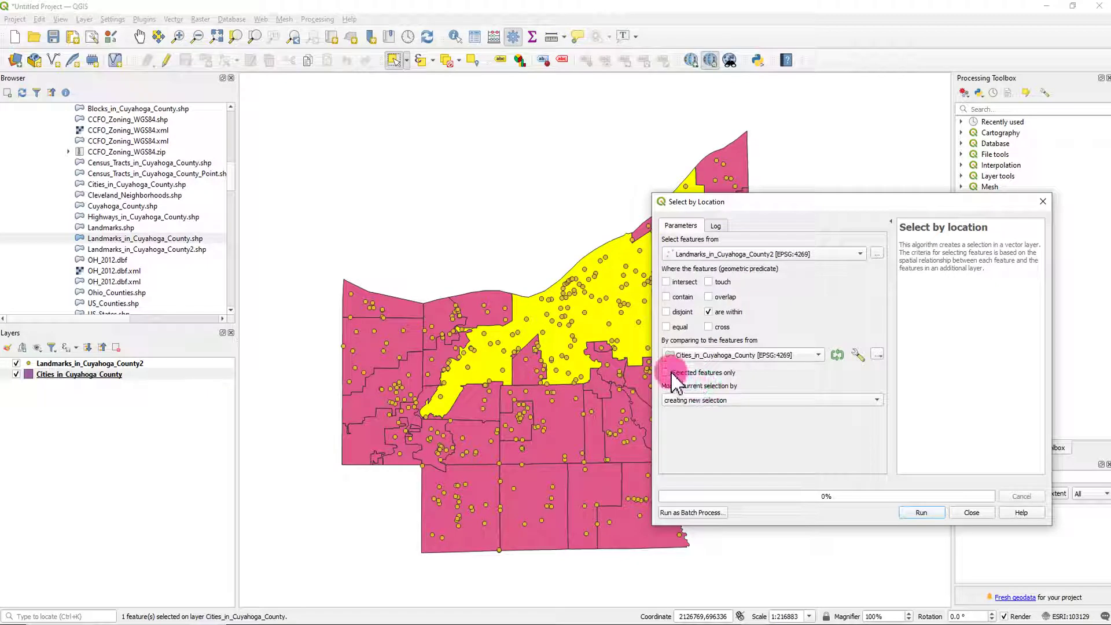
pyautogui.click(666, 373)
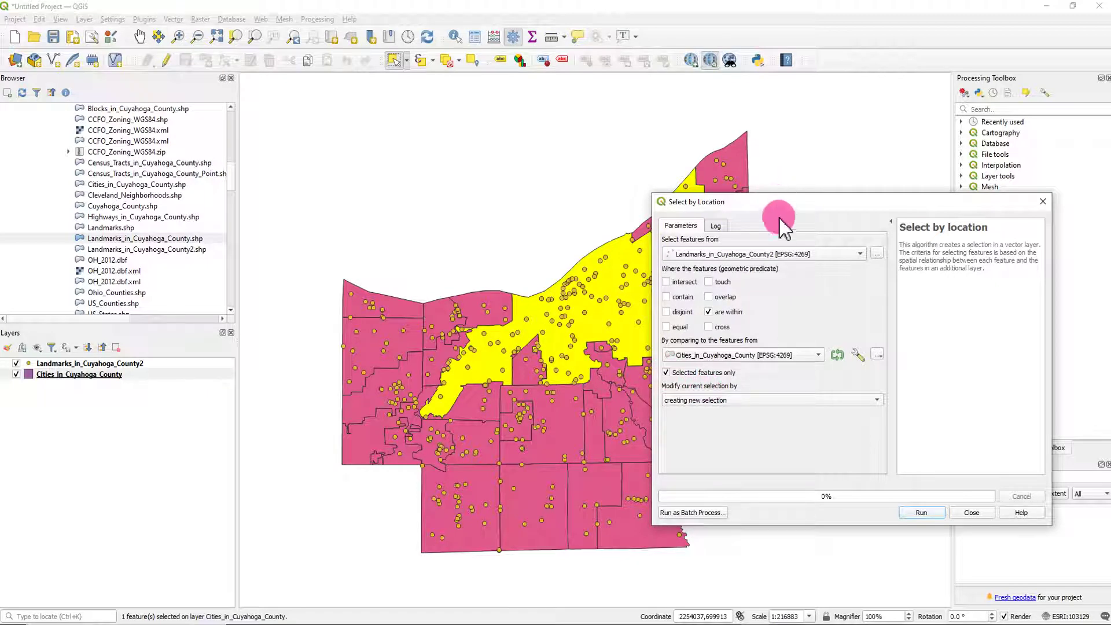
pyautogui.moveTo(791, 217); pyautogui.dragTo(151, 46)
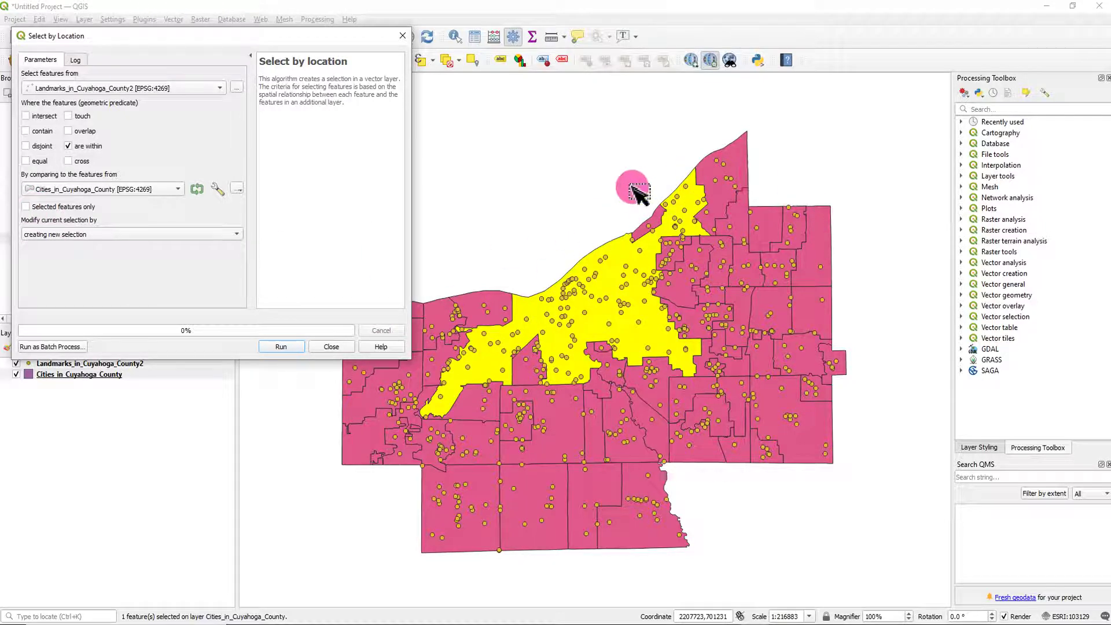
pyautogui.click(26, 207)
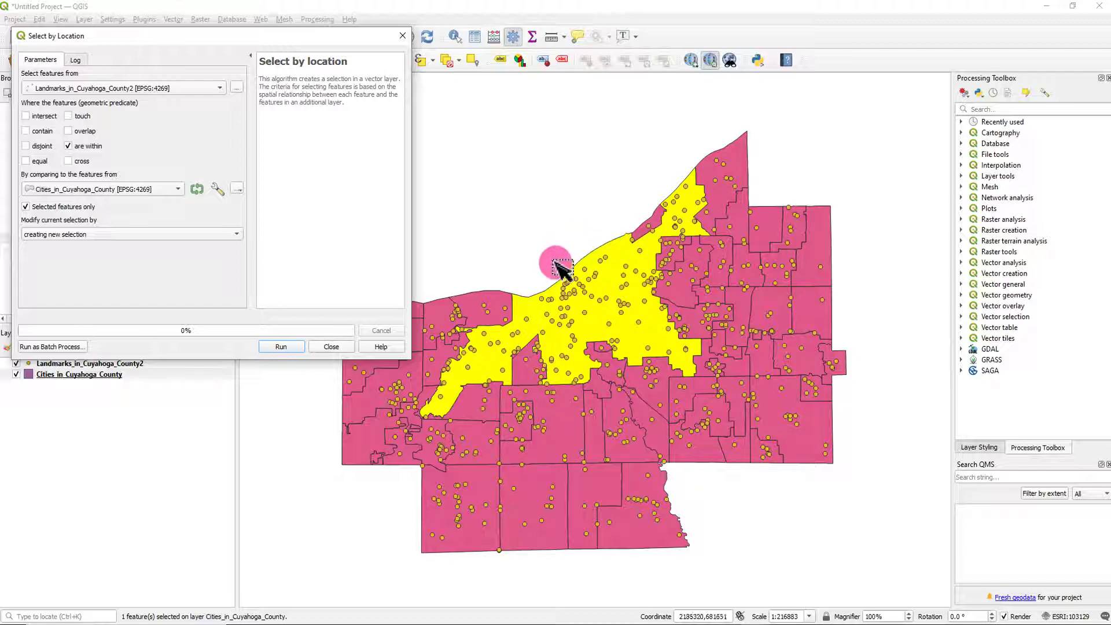
pyautogui.click(282, 347)
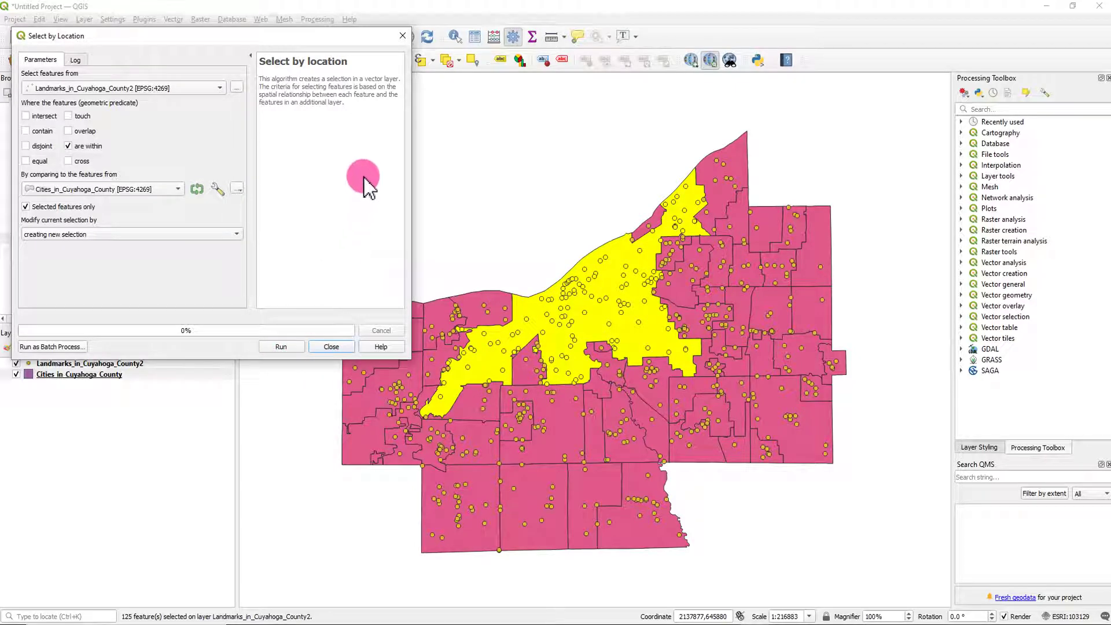
pyautogui.click(339, 349)
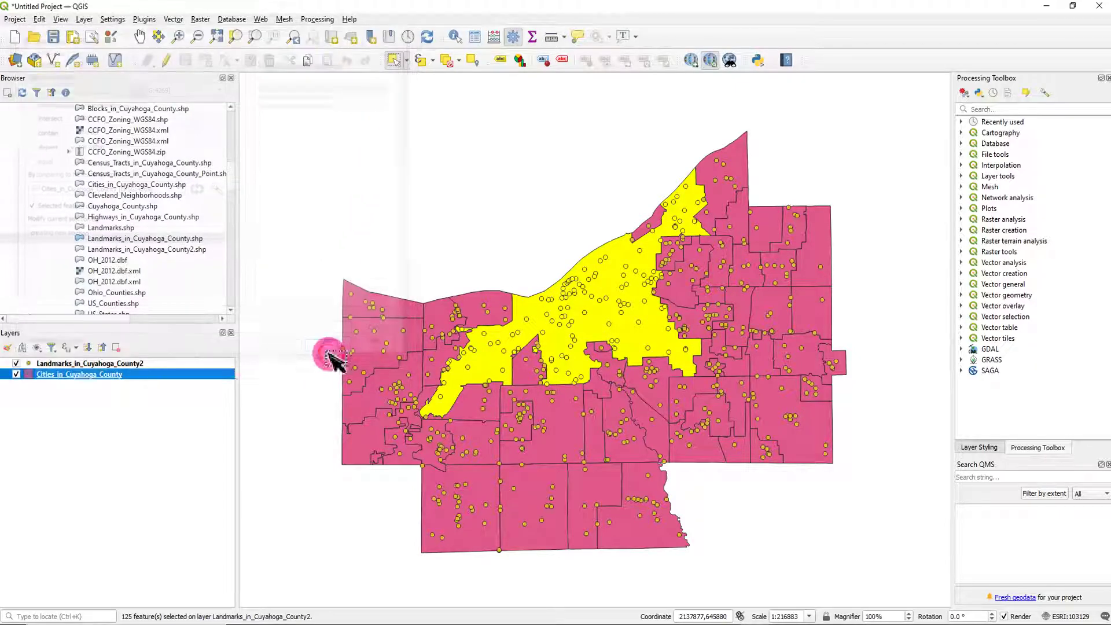
# - Examine the selected landmark records in the attribute table of Landmarks_in_Cuyahoga_County2, and close the table
pyautogui.rightClick(137, 363)
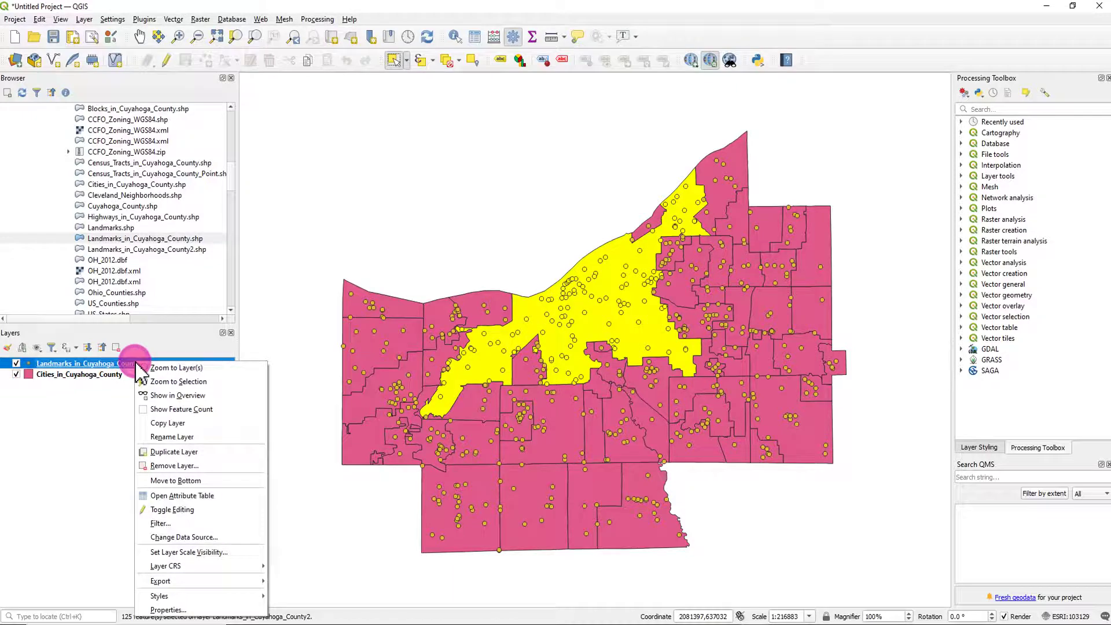
pyautogui.click(182, 495)
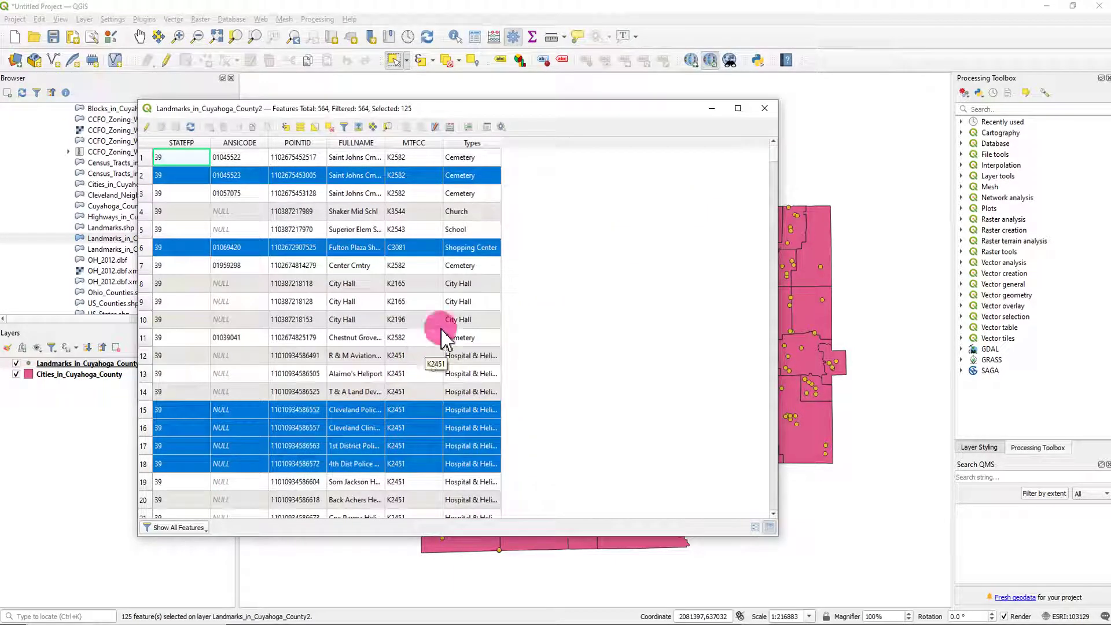
pyautogui.scroll(-5, 521, 255)
pyautogui.scroll(-11, 539, 278)
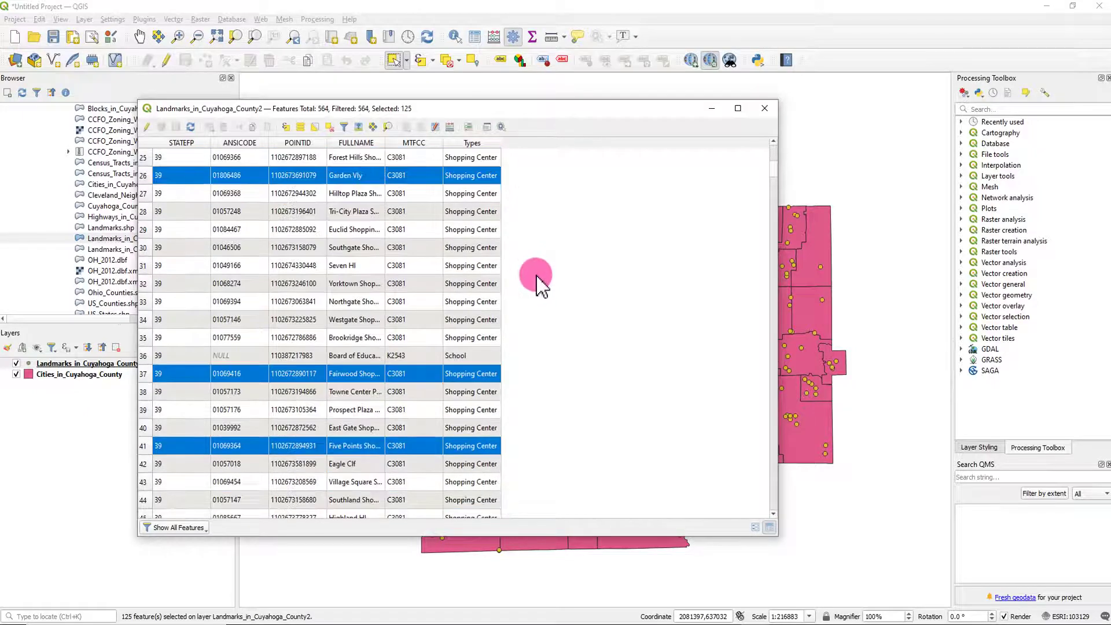
pyautogui.scroll(-18, 543, 293)
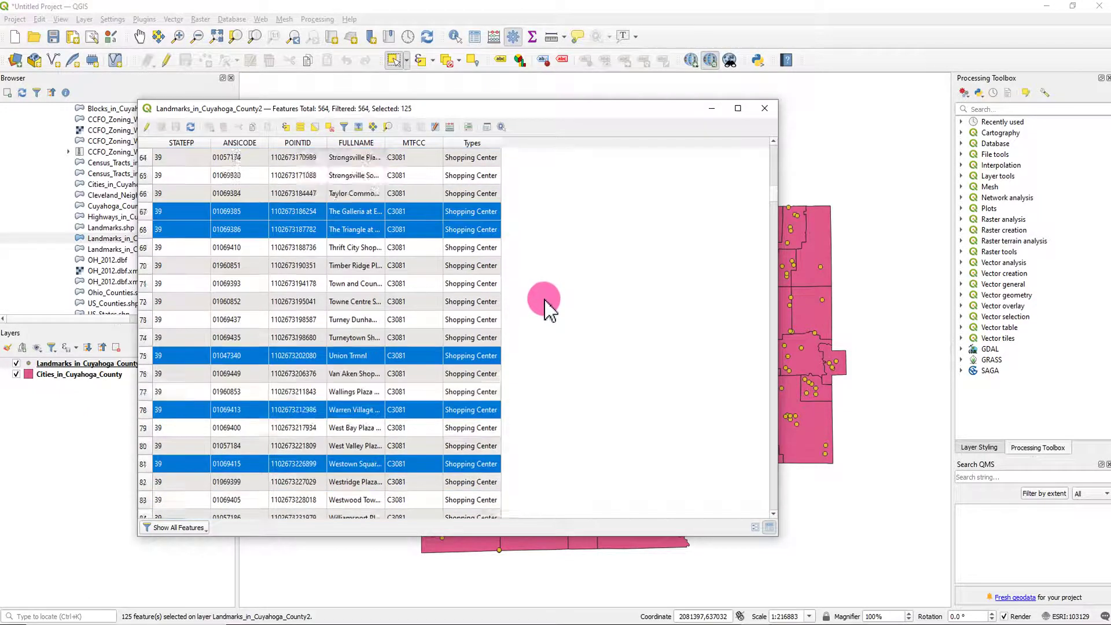
pyautogui.scroll(-11, 550, 320)
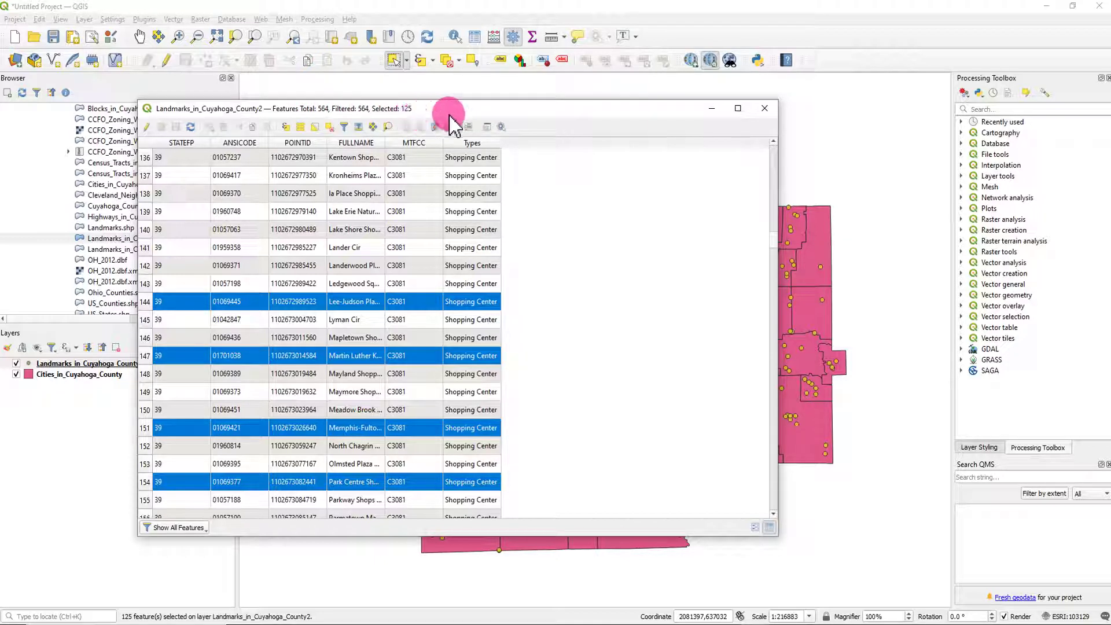
pyautogui.click(765, 108)
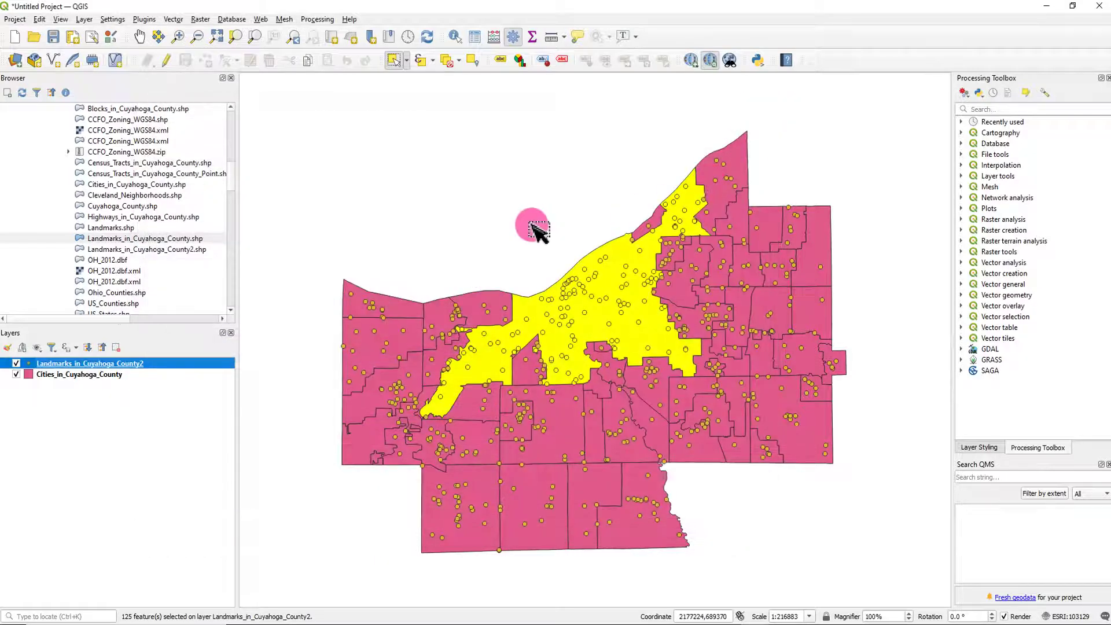
# - Start exporting the Landmarks_in_Cuyahoga_County2 features as an ESRI Shapefile and choose the GGIS Assignment 4 folder inside QGIS Assignment as the destination
pyautogui.rightClick(123, 370)
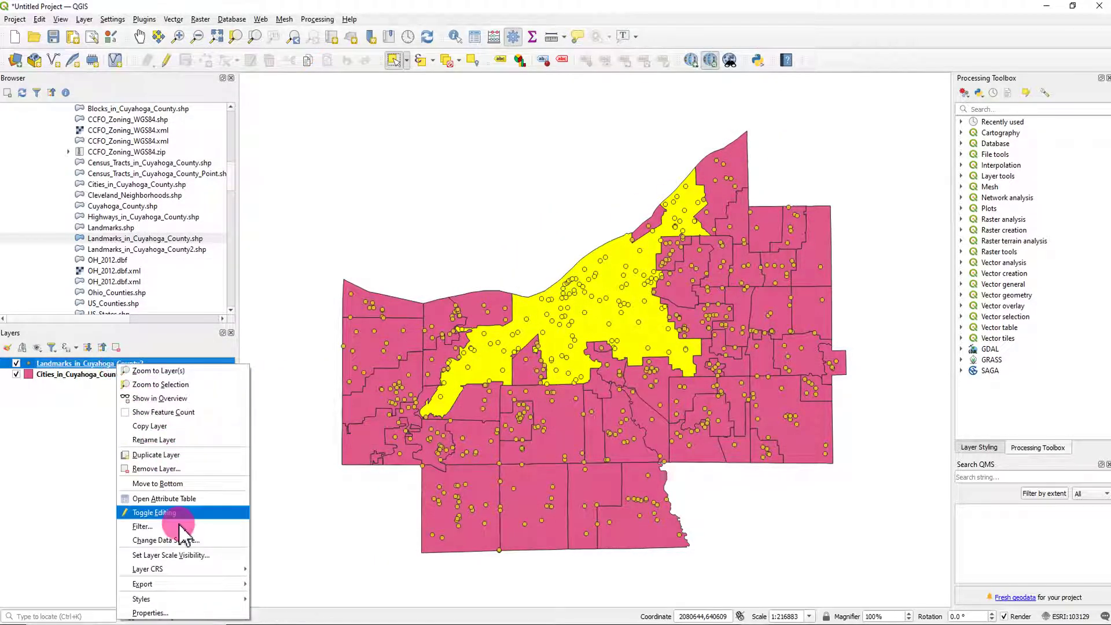
pyautogui.moveTo(196, 587)
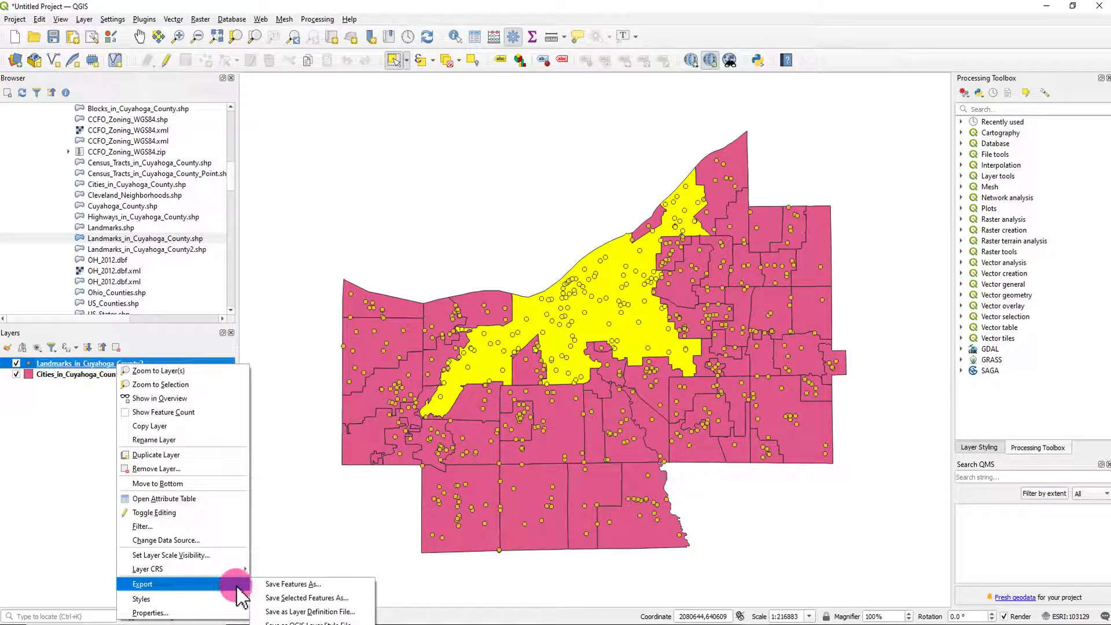
pyautogui.click(292, 585)
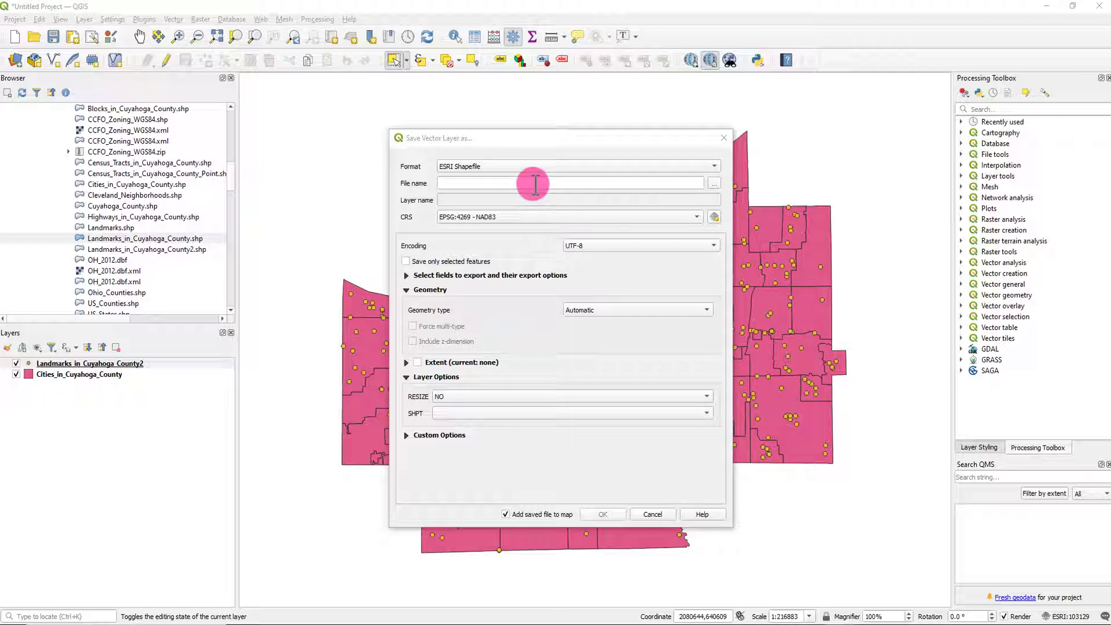
pyautogui.click(714, 184)
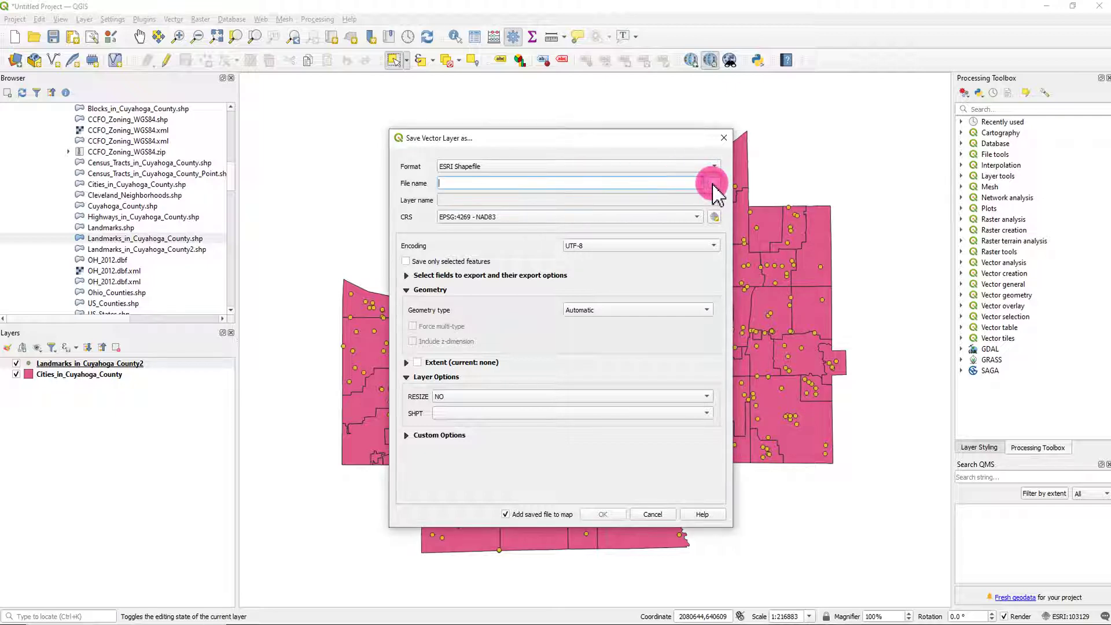
pyautogui.click(466, 304)
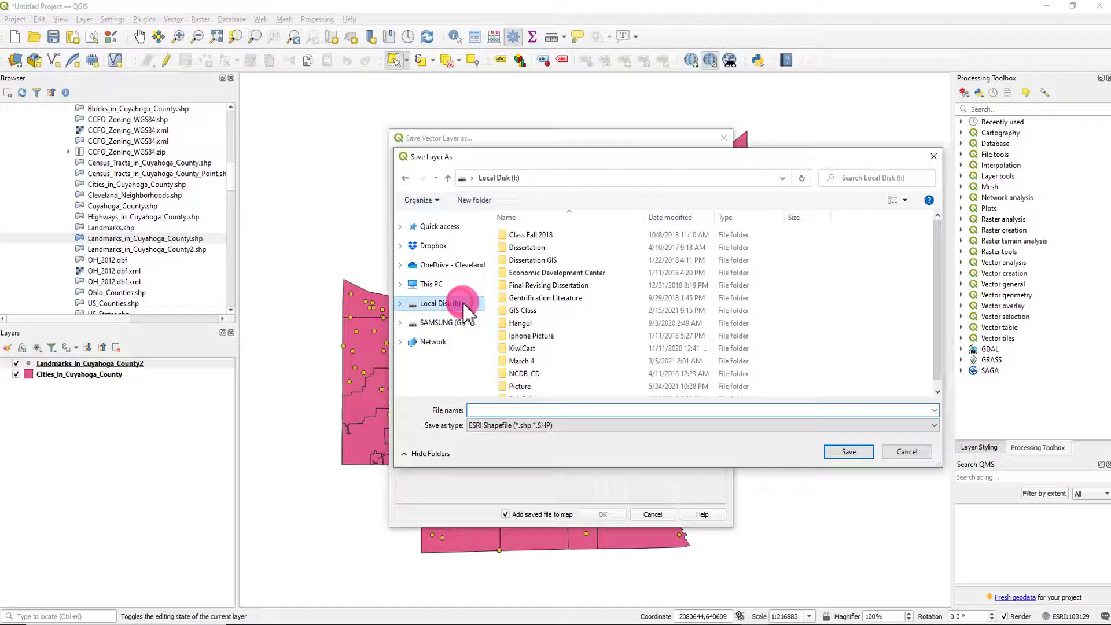
pyautogui.doubleClick(564, 312)
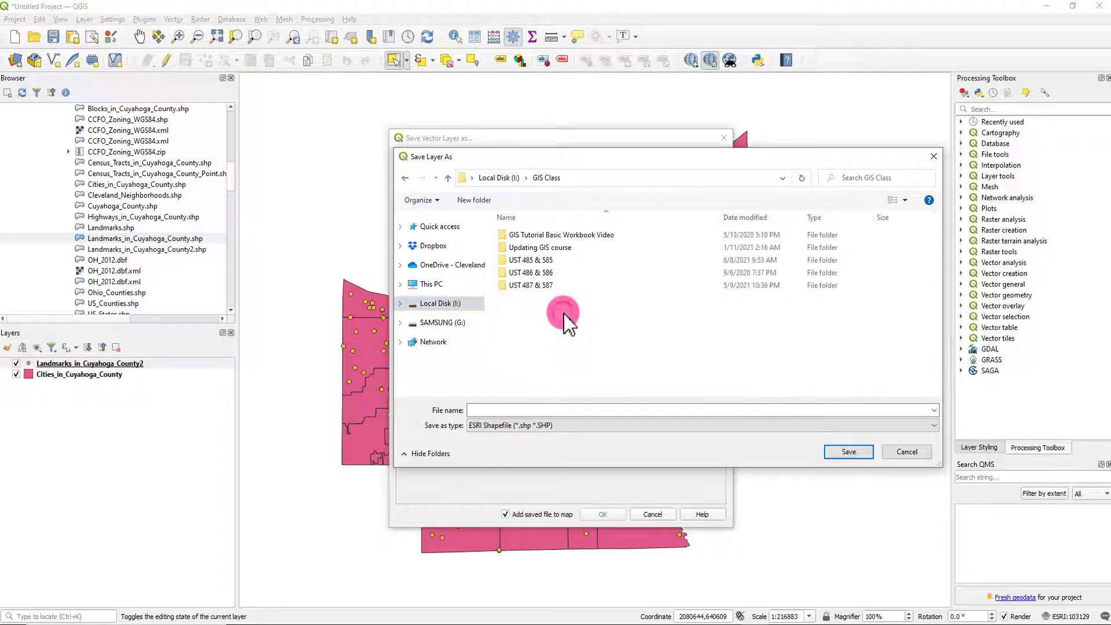
pyautogui.doubleClick(544, 260)
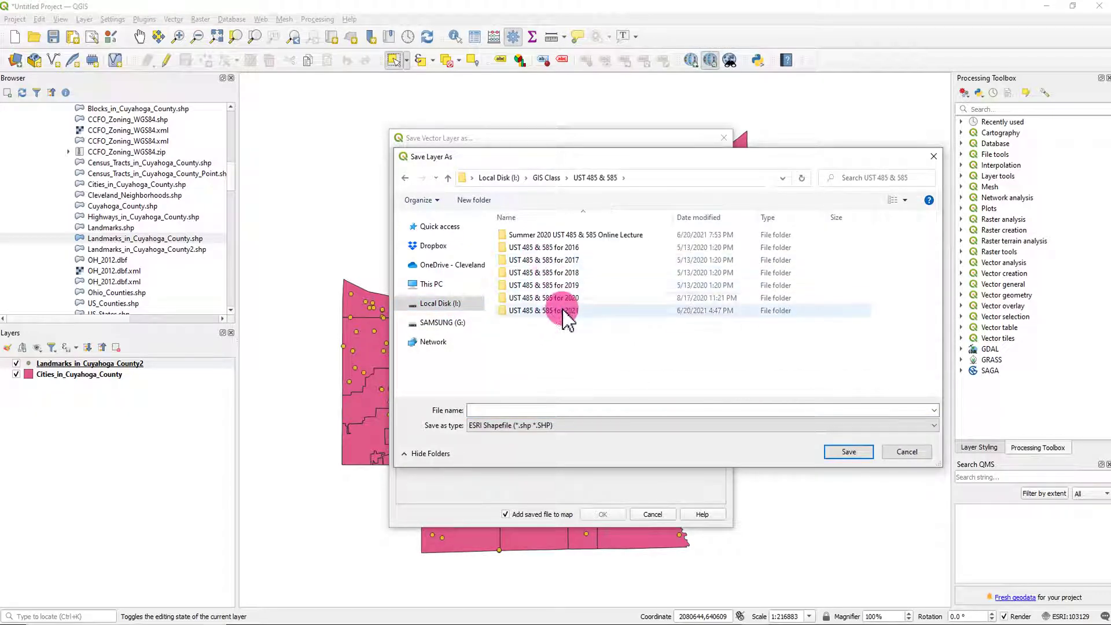
pyautogui.doubleClick(566, 311)
pyautogui.doubleClick(546, 243)
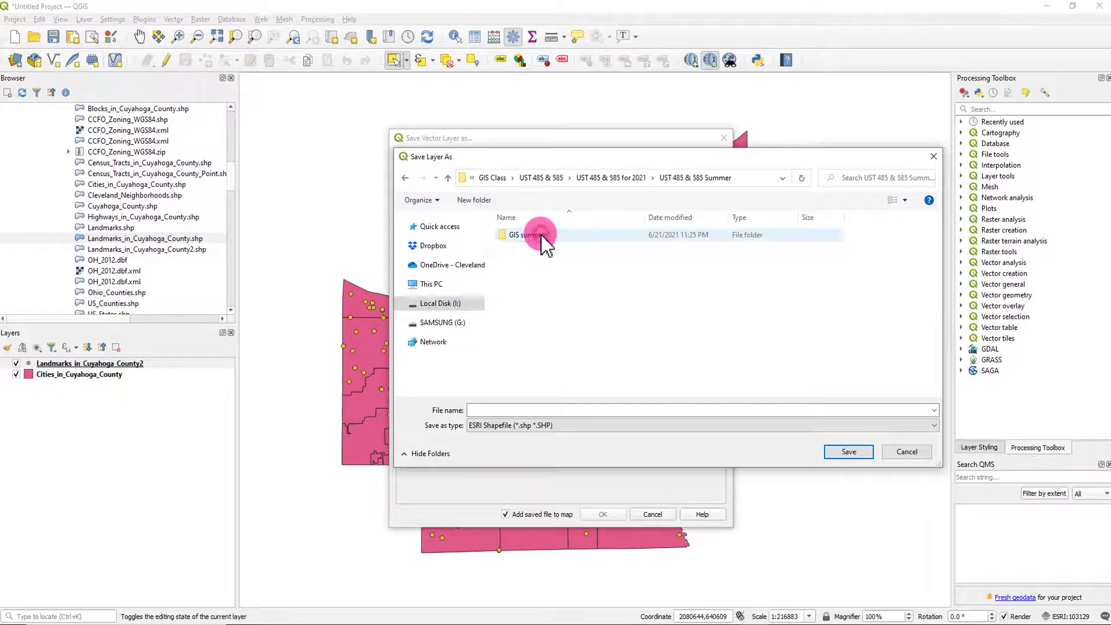
pyautogui.doubleClick(543, 240)
pyautogui.doubleClick(557, 273)
pyautogui.click(573, 262)
pyautogui.doubleClick(574, 264)
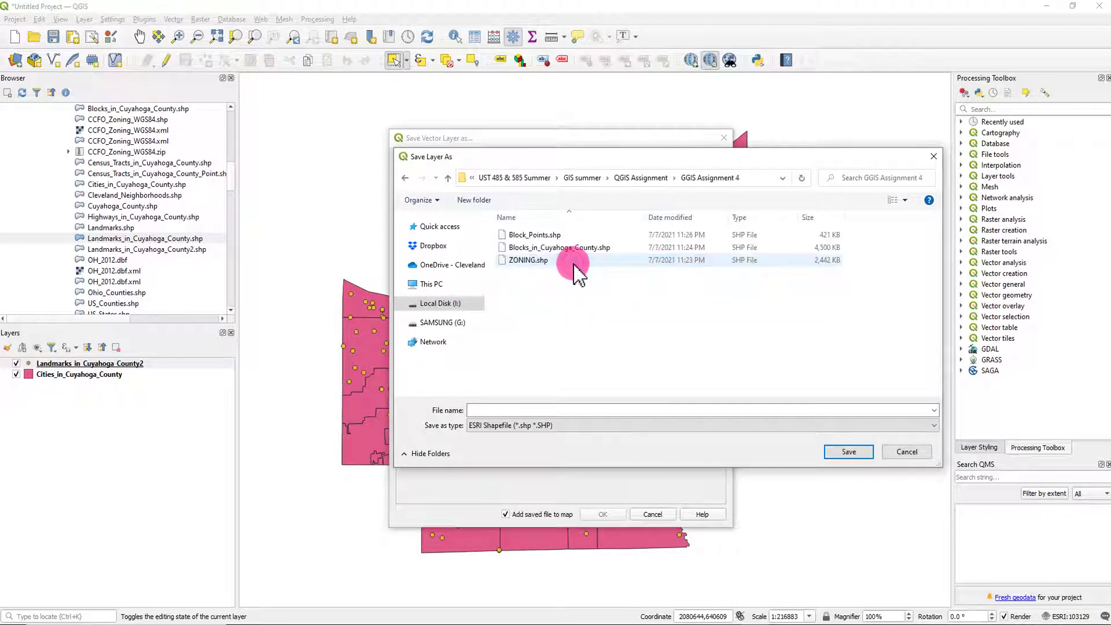
# - Name the shapefile Landmarks_CLE and complete the export without limiting it to selected features, adding the saved file to the map
pyautogui.click(522, 409)
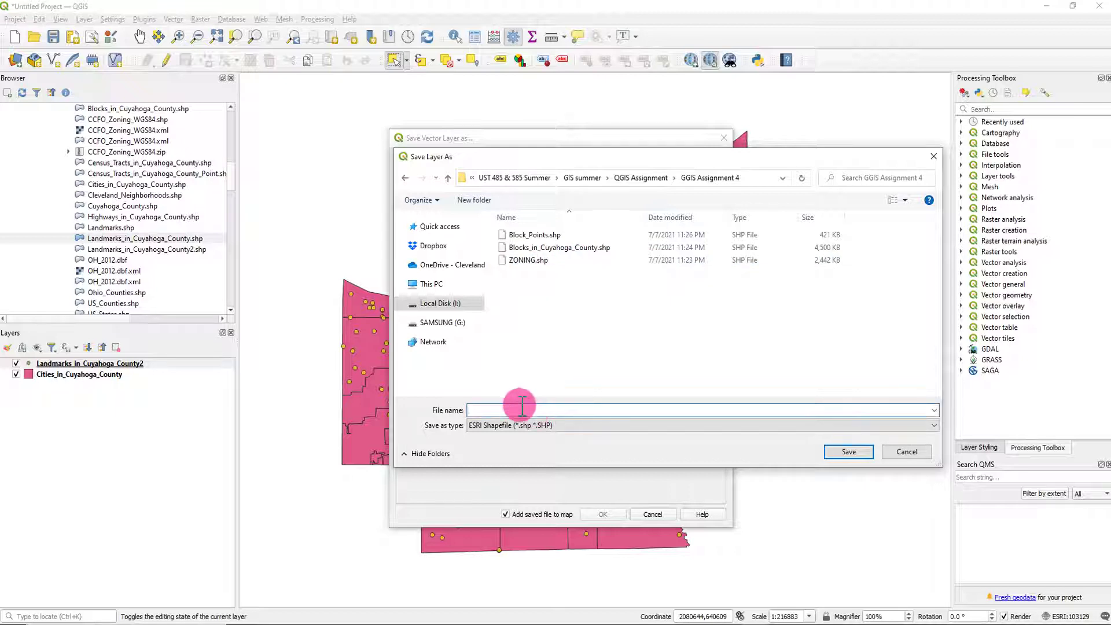
pyautogui.write('Land')
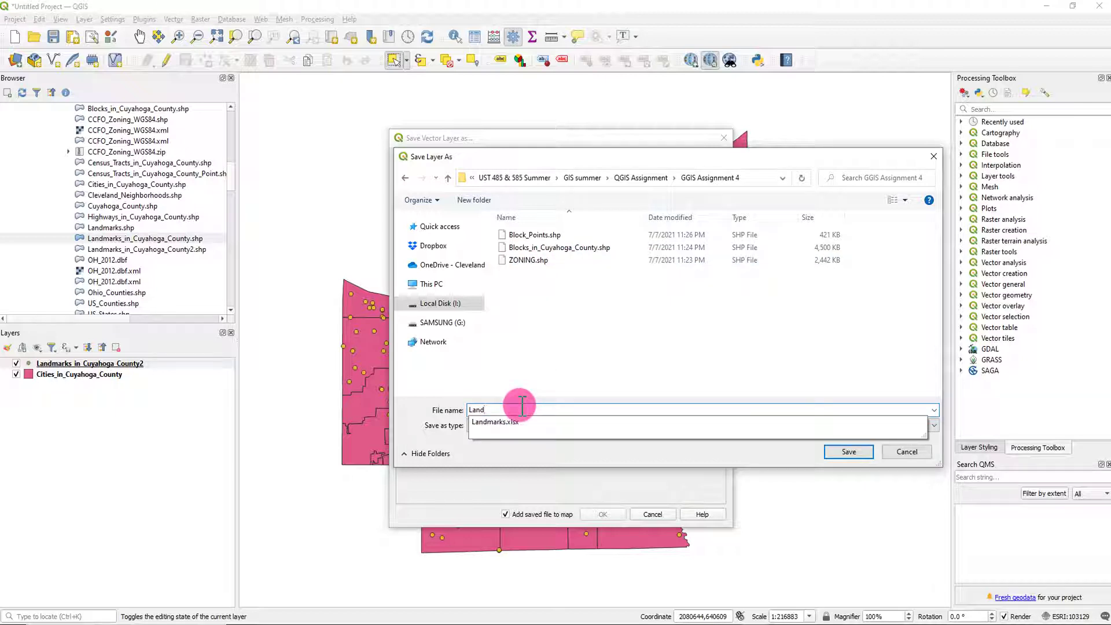
pyautogui.write('marks_CLE')
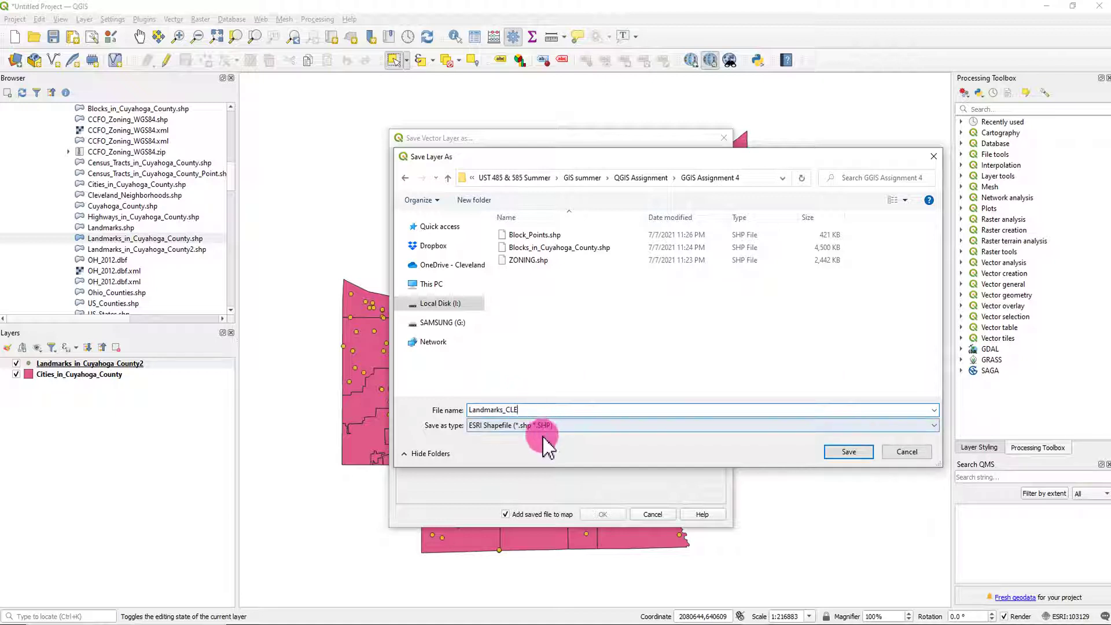
pyautogui.click(836, 452)
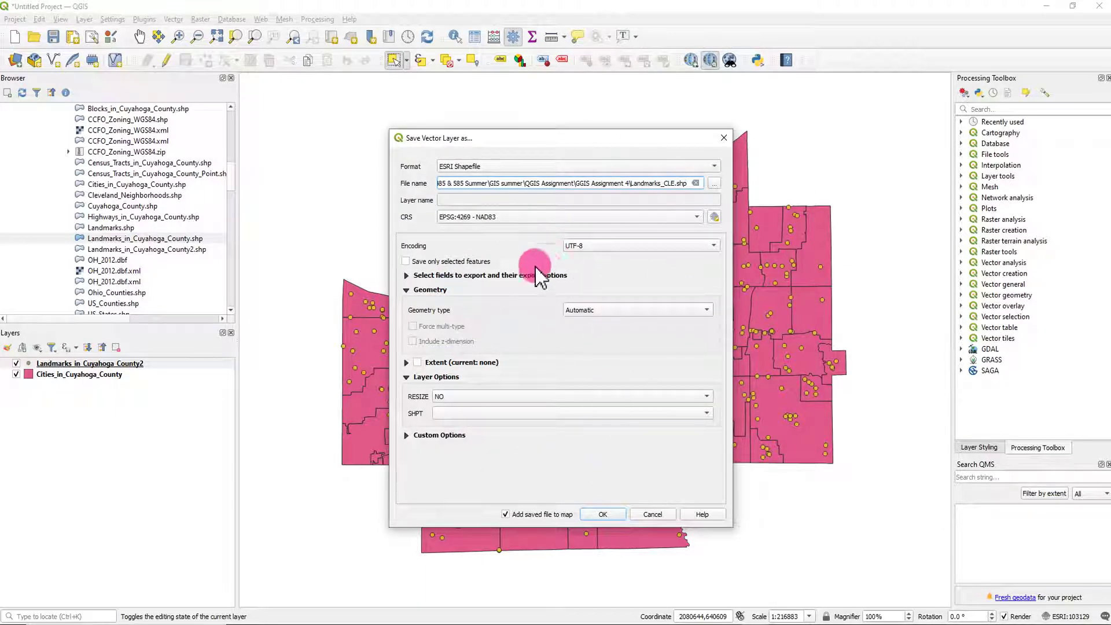
pyautogui.click(603, 515)
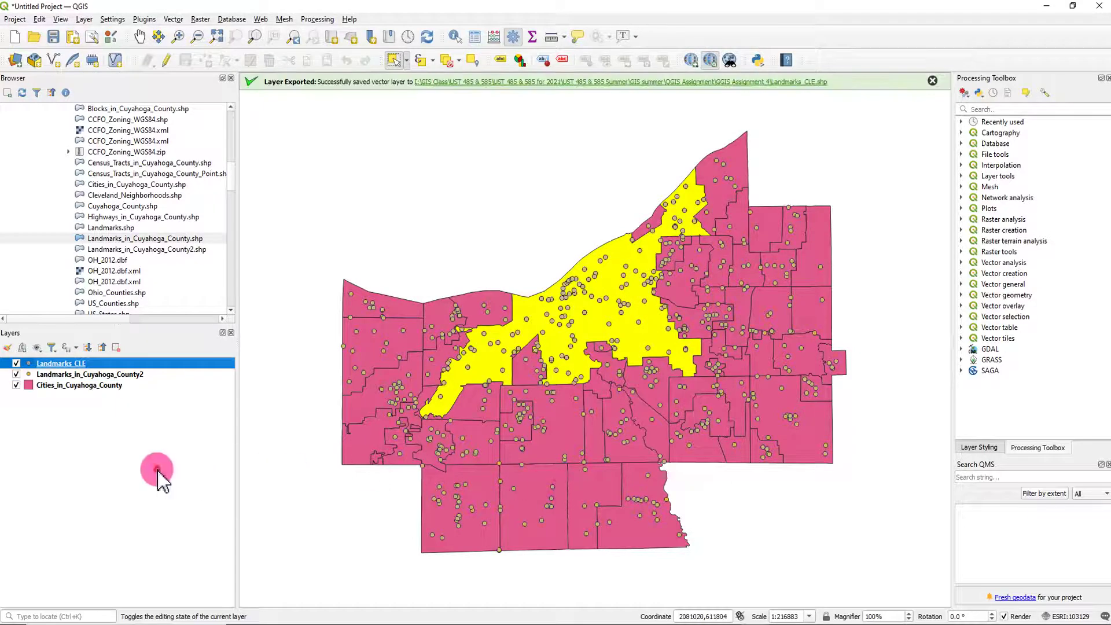
# - Compare the points of Landmarks_CLE and Landmarks_in_Cuyahoga_County2 by switching each layer's visibility in turn
pyautogui.click(178, 466)
pyautogui.click(14, 388)
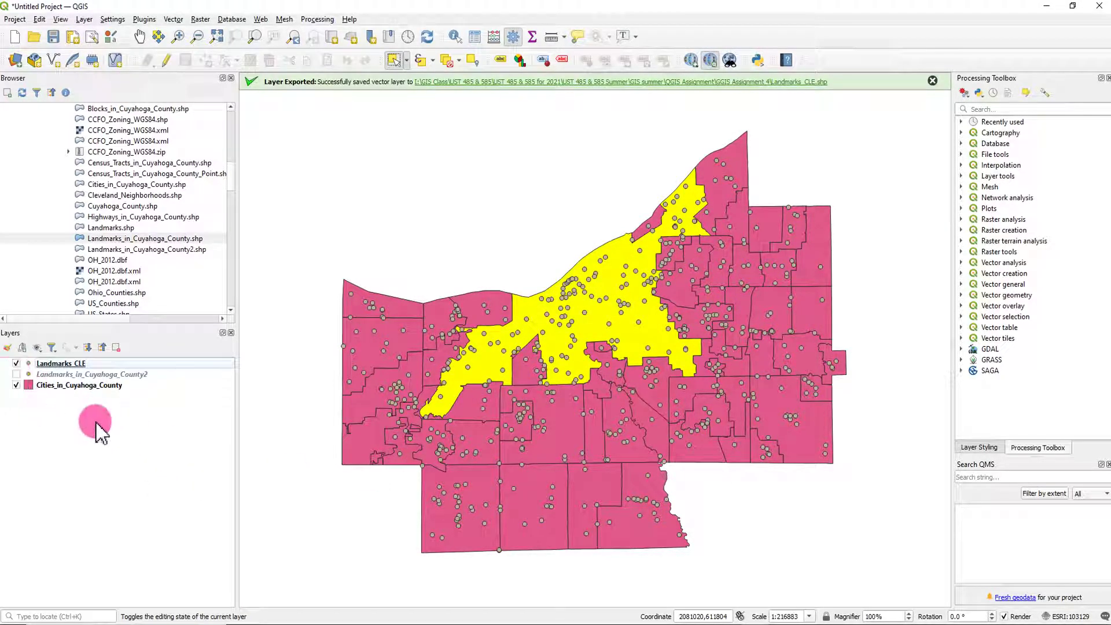
pyautogui.click(16, 363)
pyautogui.click(17, 375)
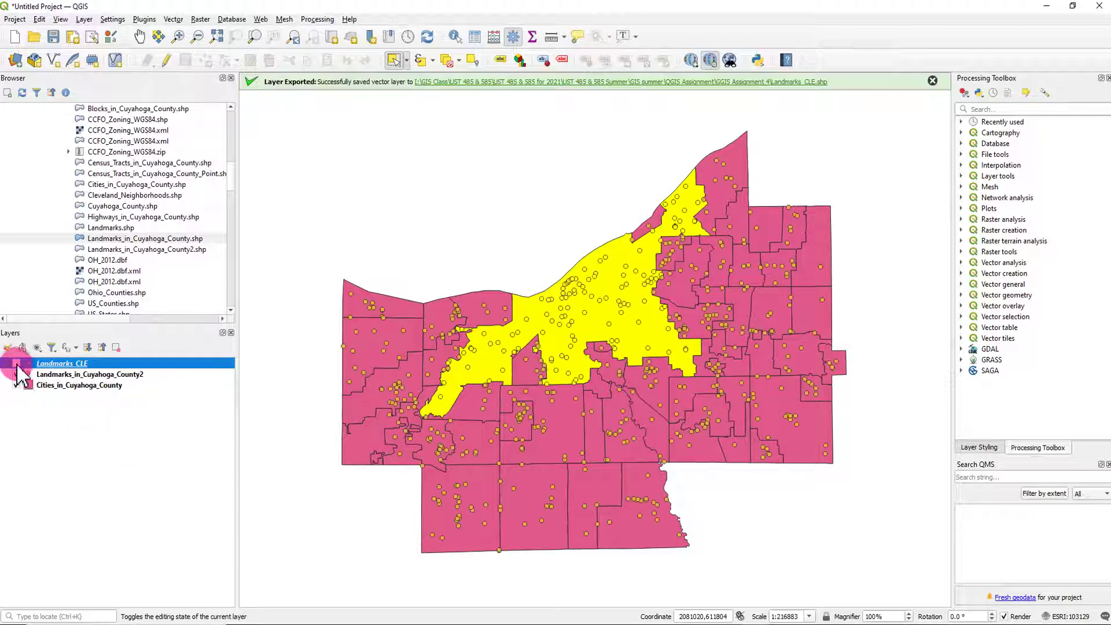
# - Check the two landmark layers once more by toggling their visibility against the city boundaries
pyautogui.click(17, 375)
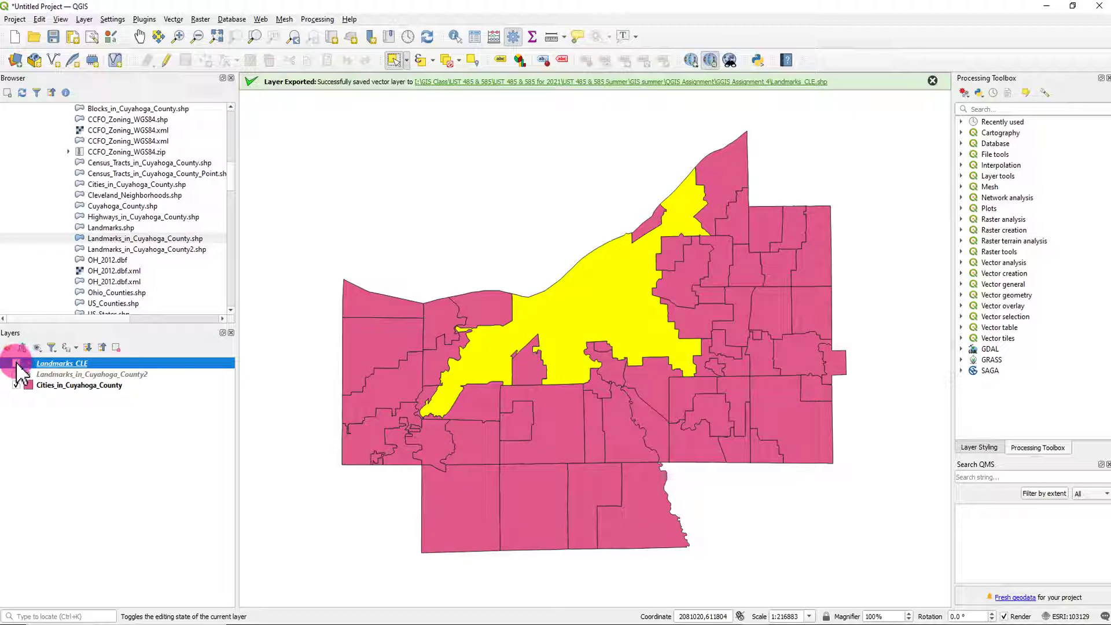
pyautogui.click(17, 364)
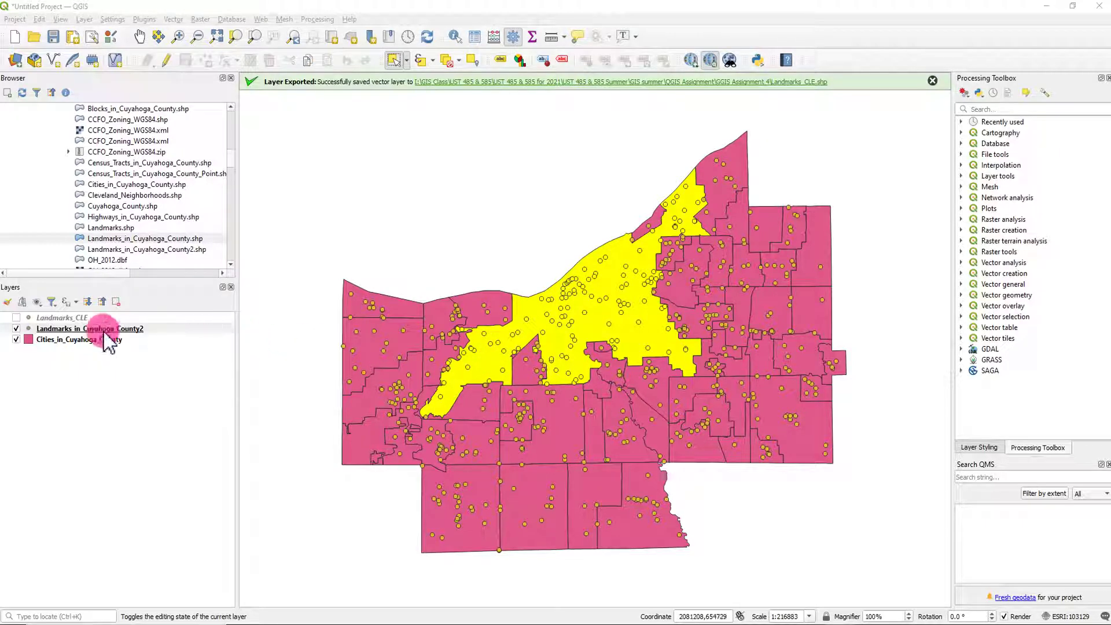
# - Export only the selected features of Landmarks_in_Cuyahoga_County2 as the ESRI Shapefile Landmarks_CLE2 in GGIS Assignment 4, adding it to the map
pyautogui.rightClick(97, 329)
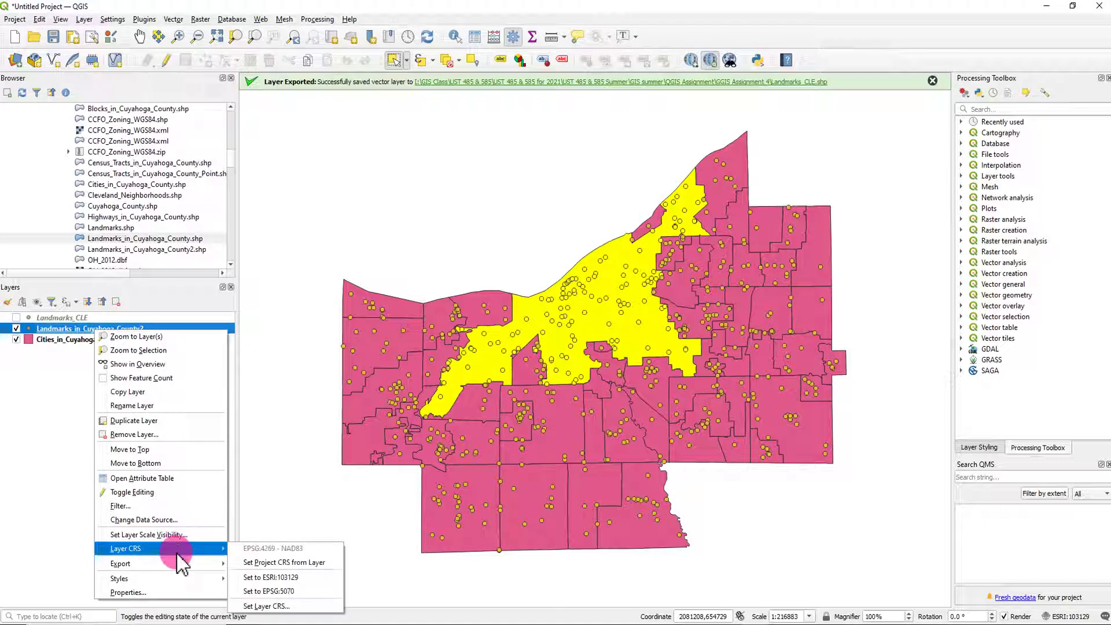
pyautogui.moveTo(184, 566)
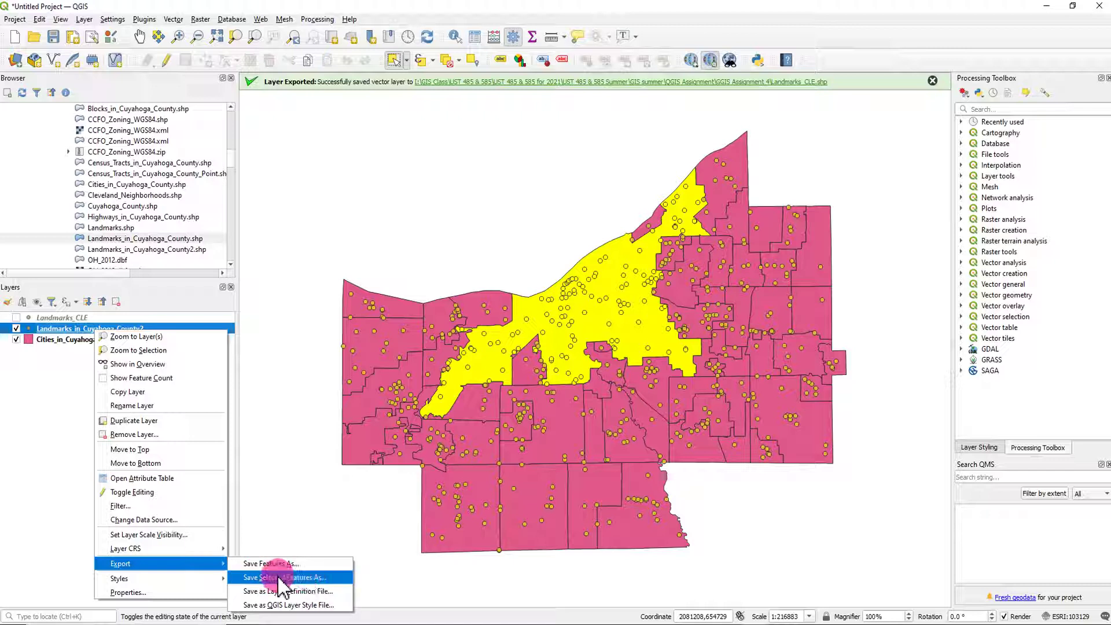
pyautogui.click(311, 578)
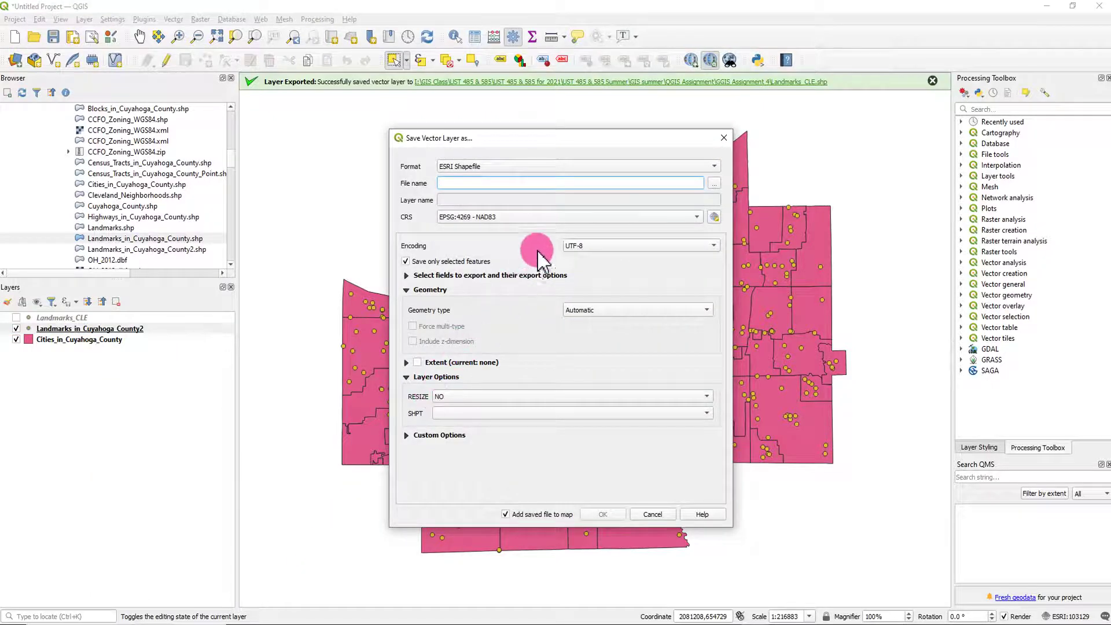
pyautogui.click(715, 184)
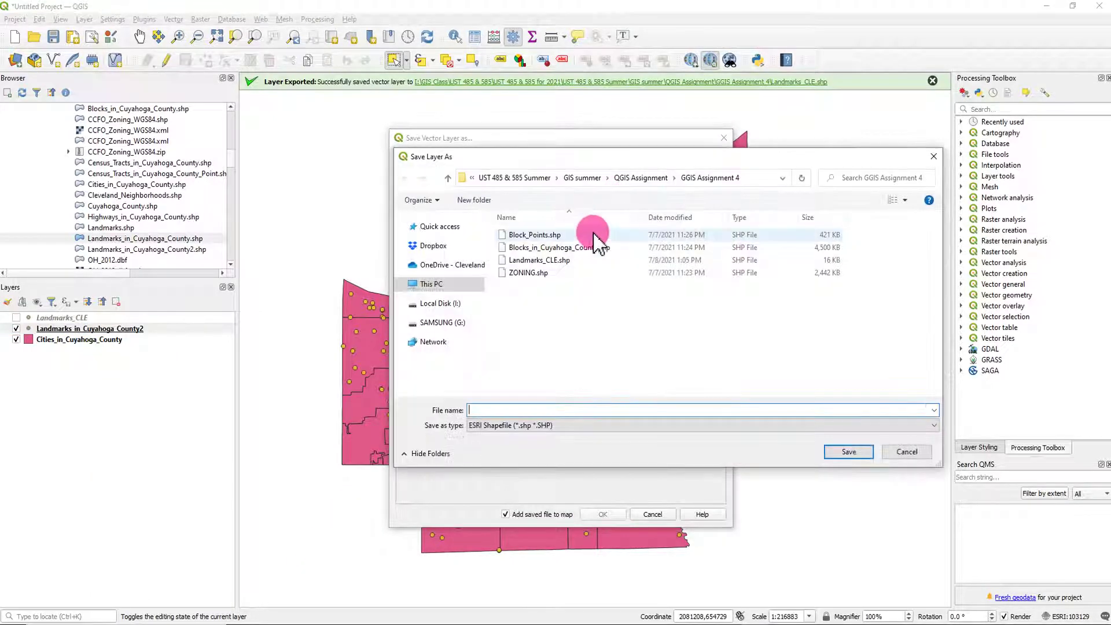
pyautogui.click(560, 260)
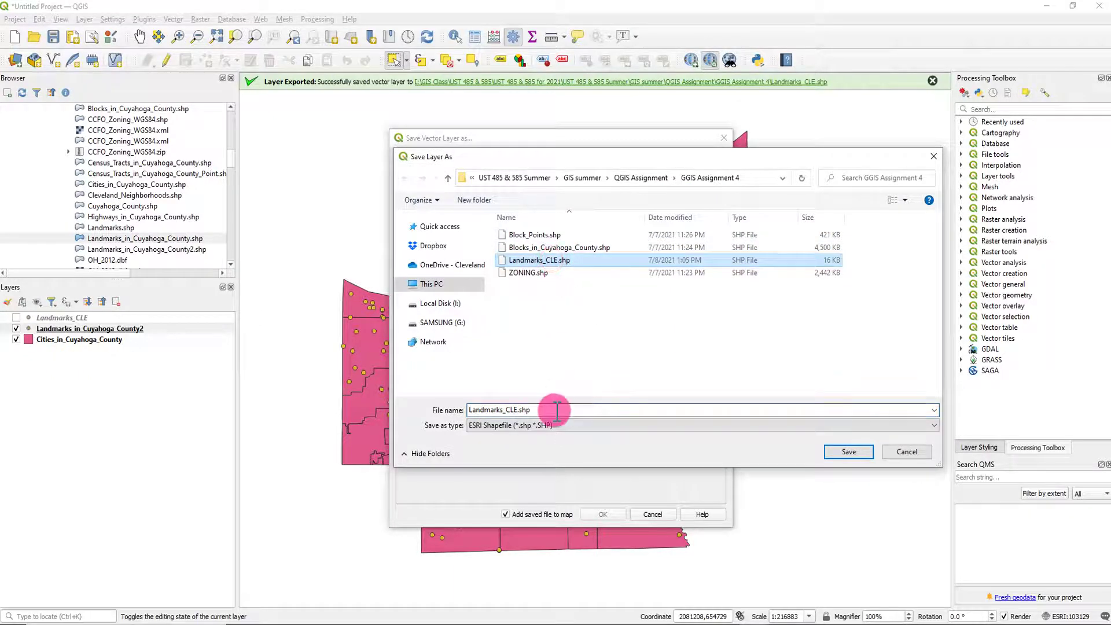
pyautogui.doubleClick(519, 410)
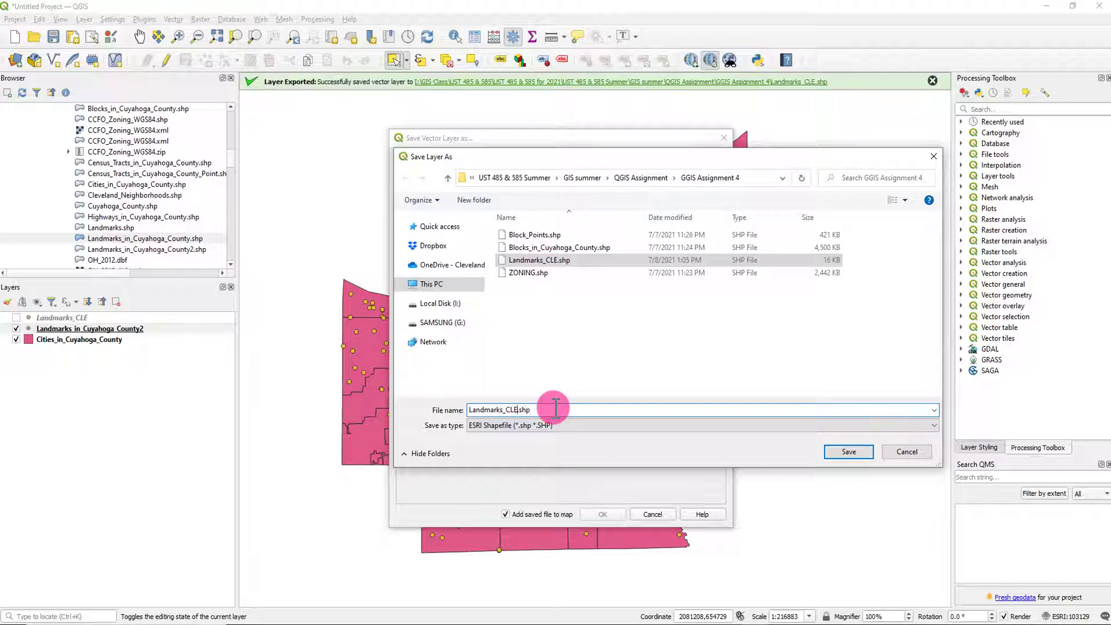
pyautogui.write('2')
pyautogui.click(856, 454)
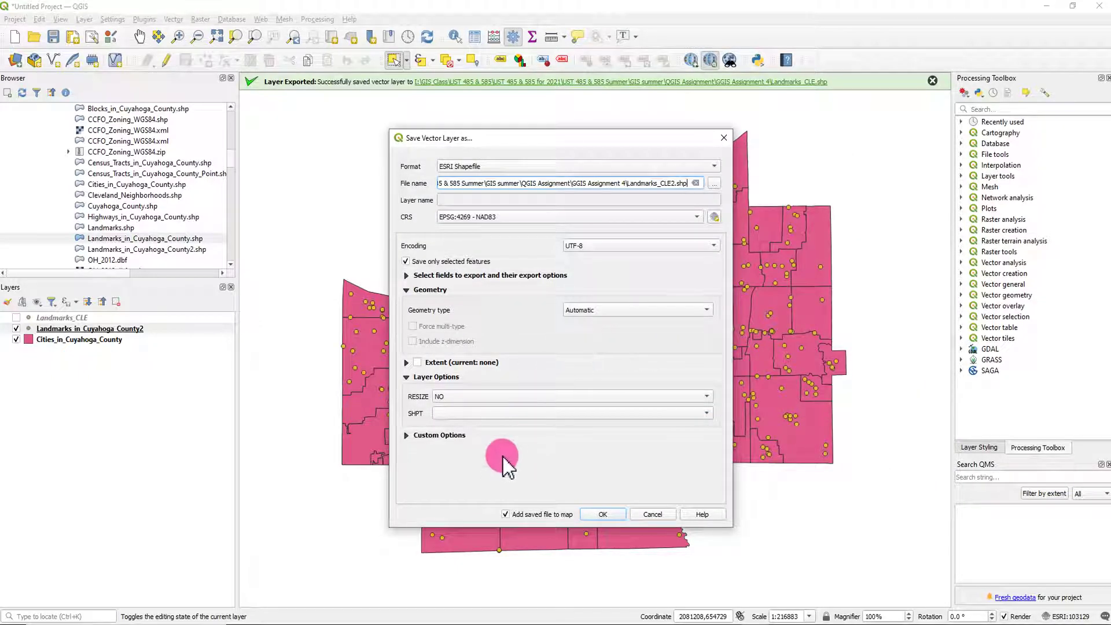
pyautogui.click(590, 515)
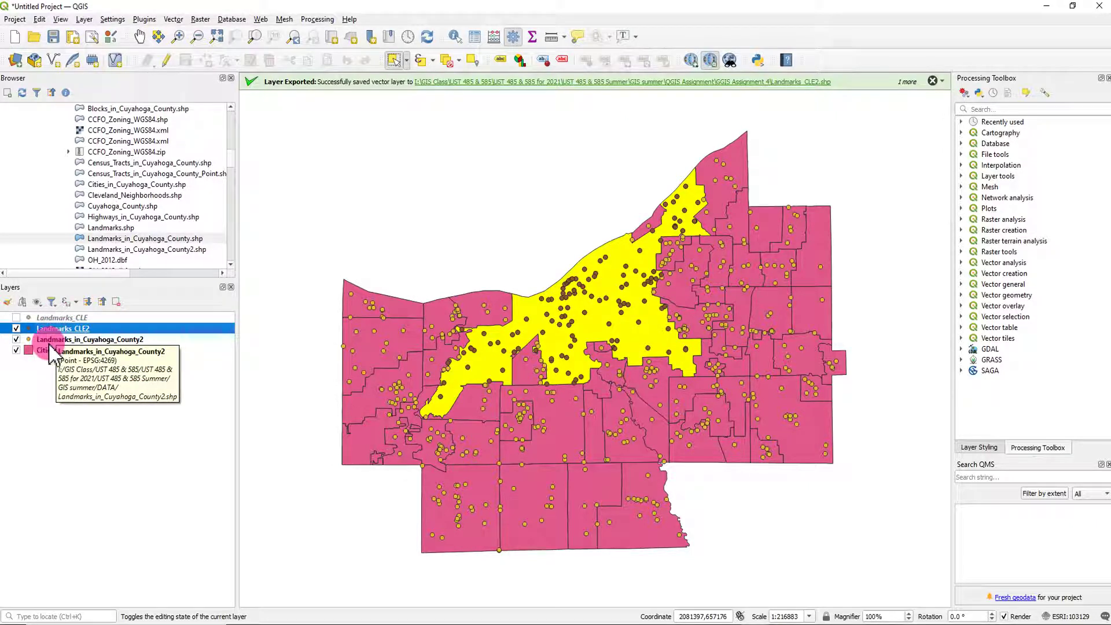
# - Hide Landmarks_in_Cuyahoga_County2 and look through the Landmarks_CLE2 attribute table with the Types column widened
pyautogui.click(15, 339)
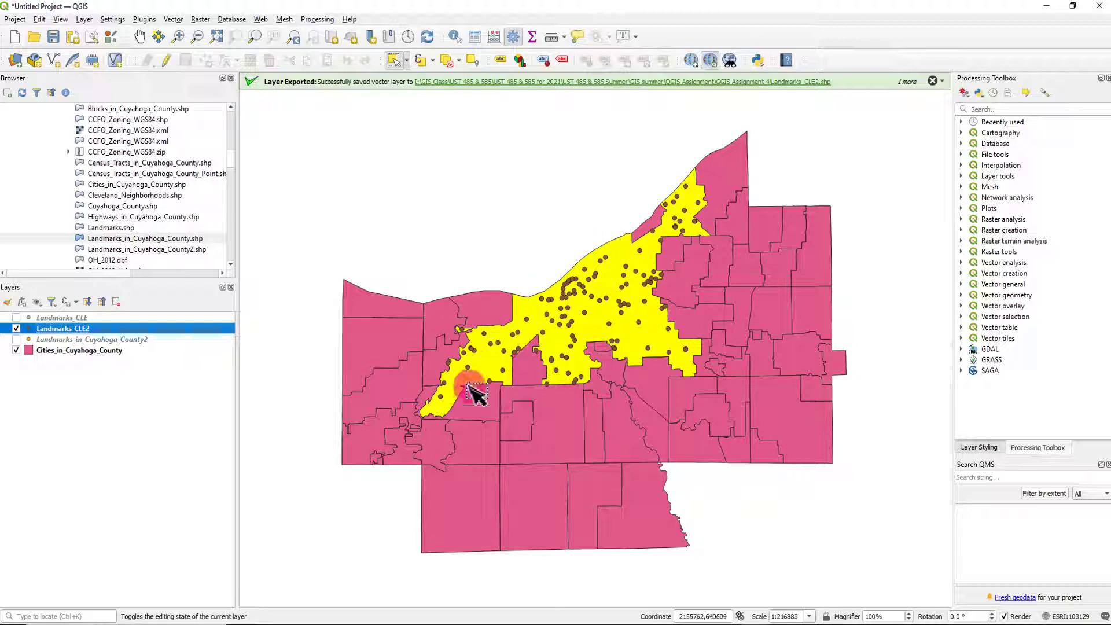
pyautogui.rightClick(82, 330)
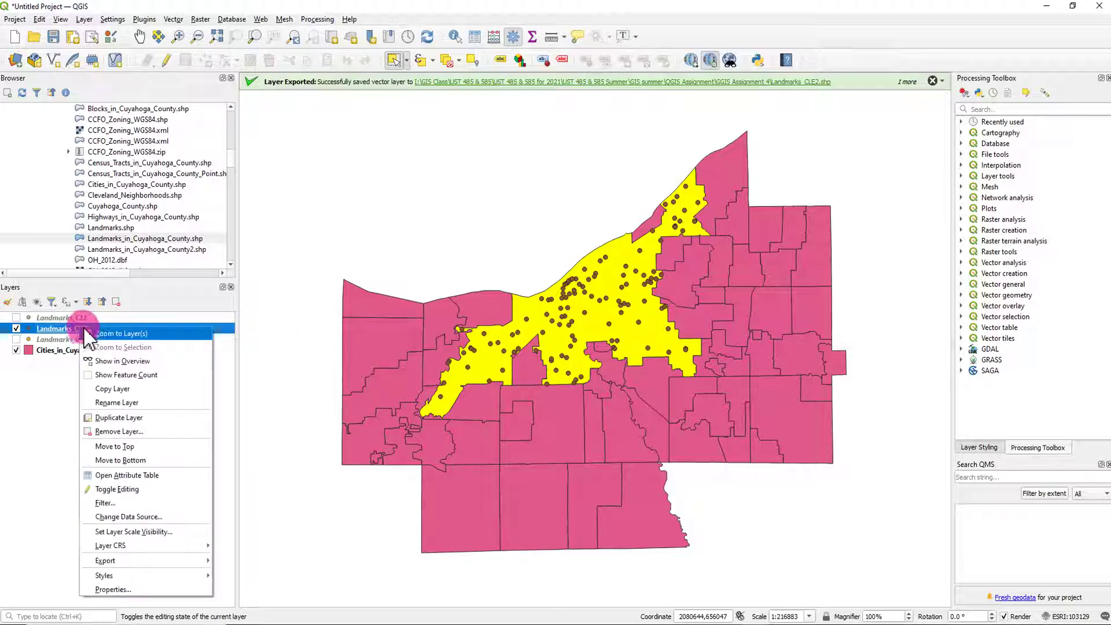
pyautogui.click(141, 478)
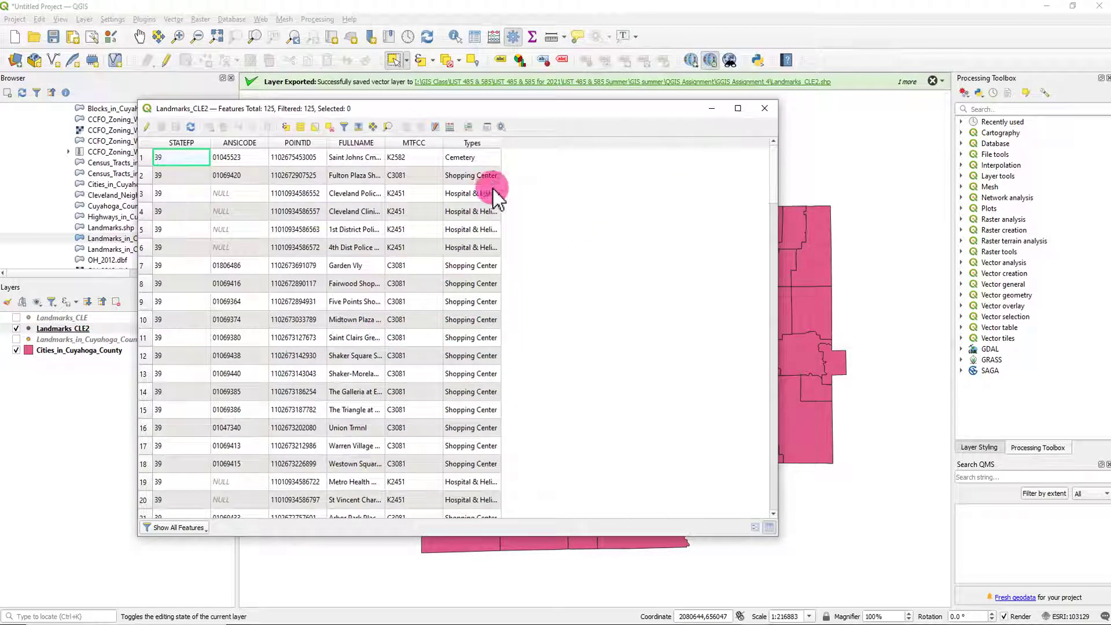
pyautogui.moveTo(501, 143); pyautogui.dragTo(546, 143)
pyautogui.scroll(-14, 486, 258)
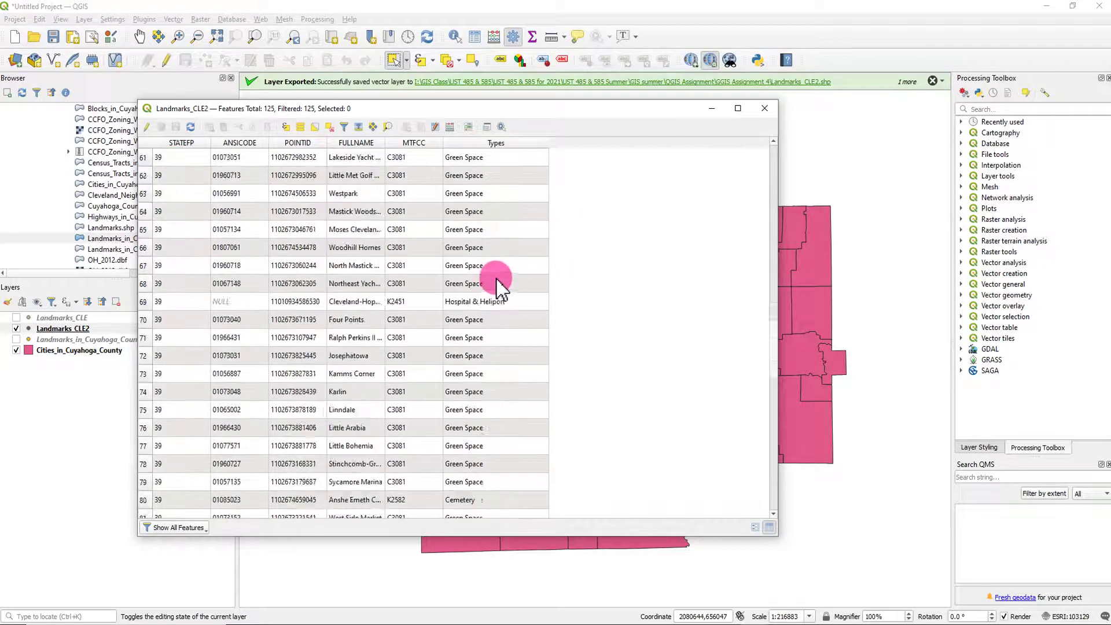
pyautogui.scroll(-20, 496, 282)
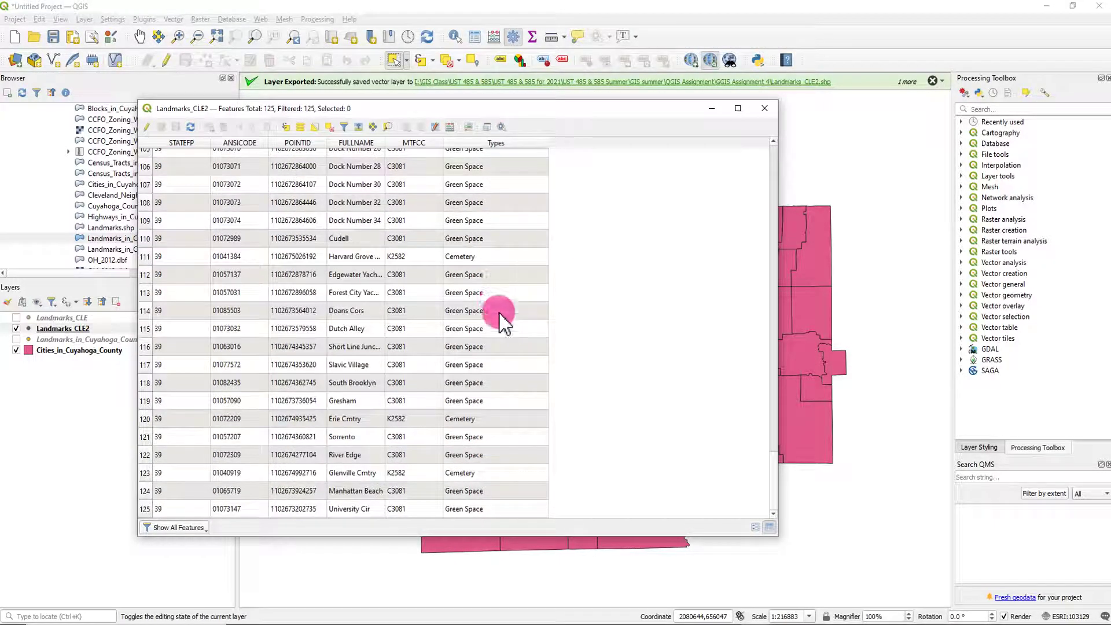
pyautogui.scroll(20, 492, 325)
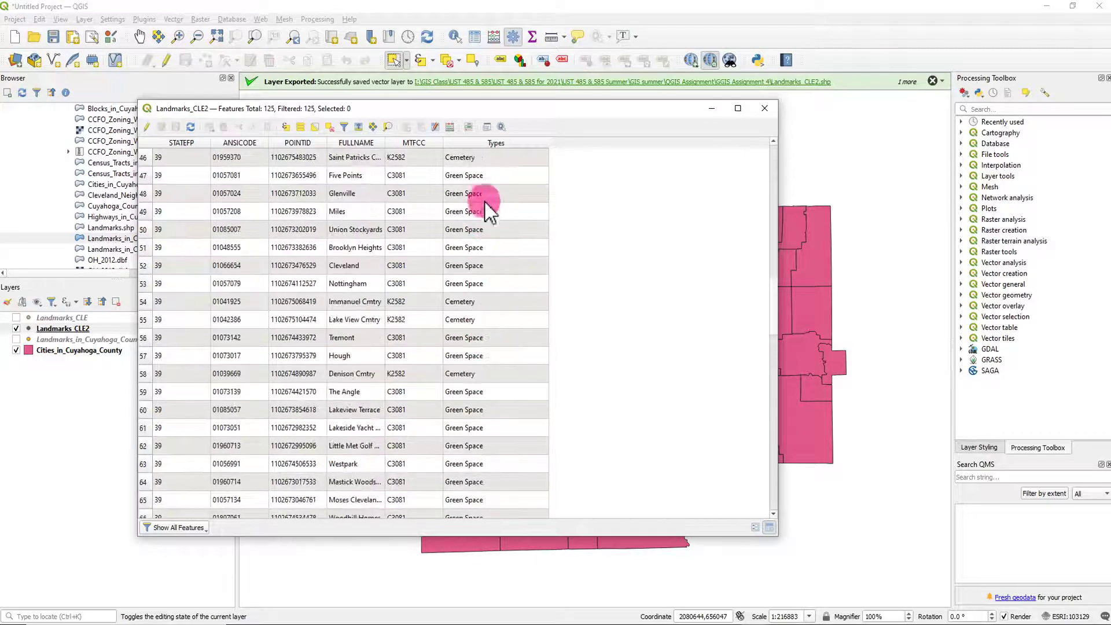
# - Sort the Landmarks_CLE2 attribute table by Types in ascending order and review the records of each landmark type
pyautogui.click(494, 145)
pyautogui.scroll(-1, 501, 243)
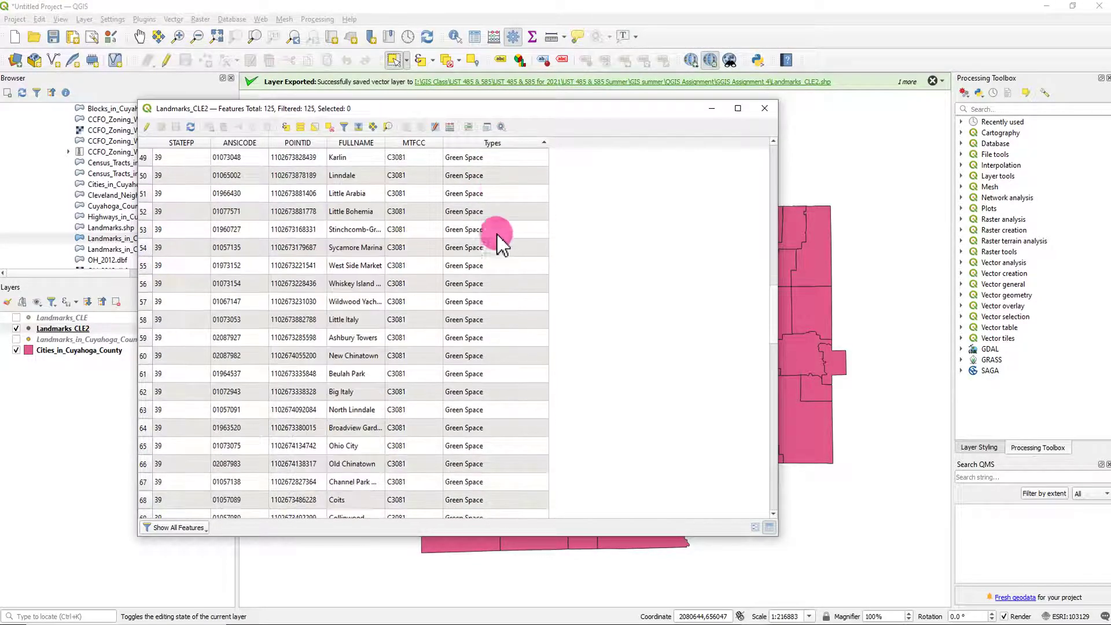
pyautogui.scroll(-14, 501, 250)
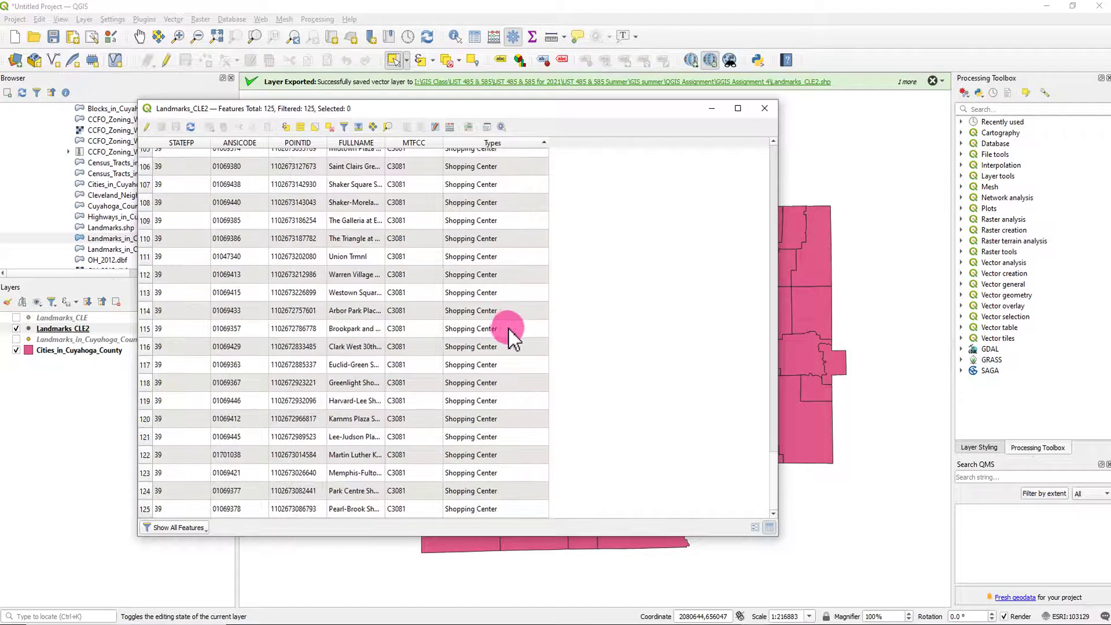
pyautogui.scroll(20, 513, 331)
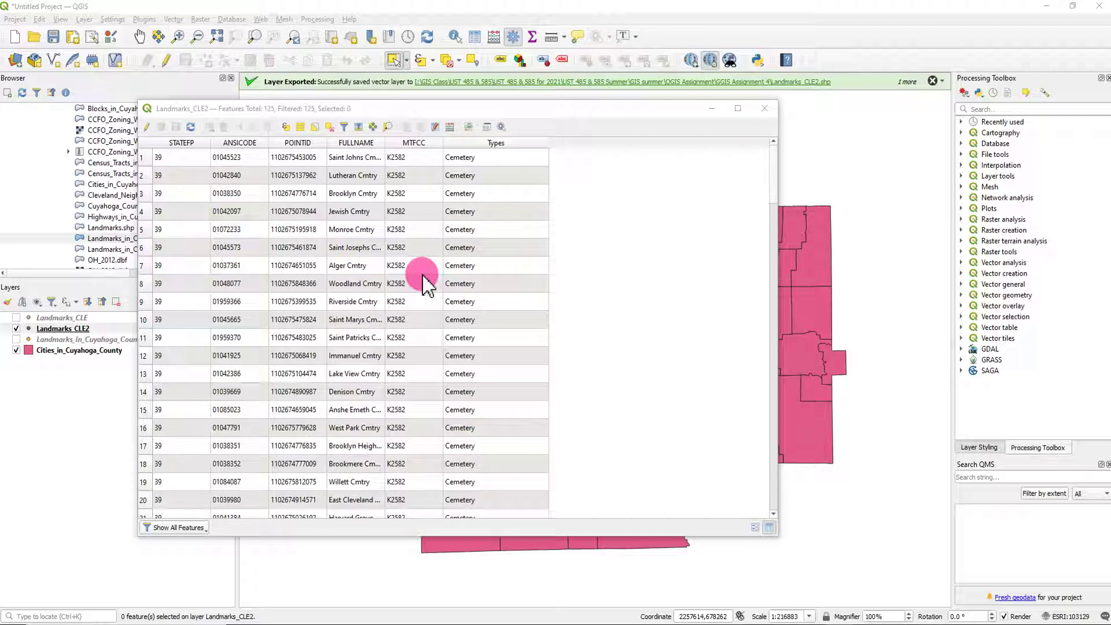
pyautogui.scroll(-13, 501, 278)
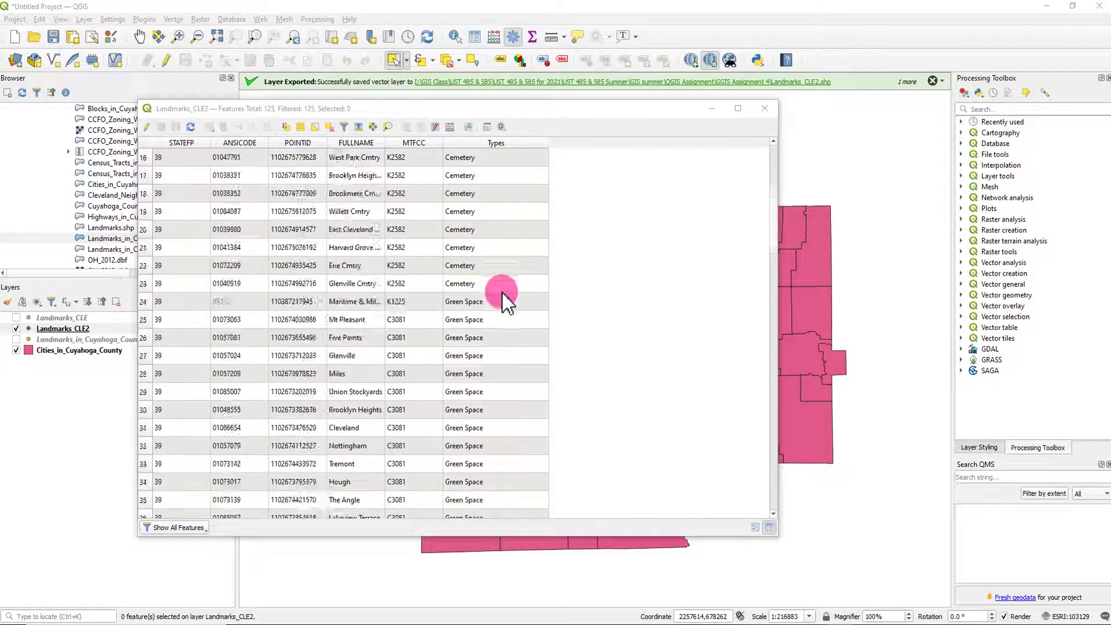
pyautogui.scroll(13, 506, 324)
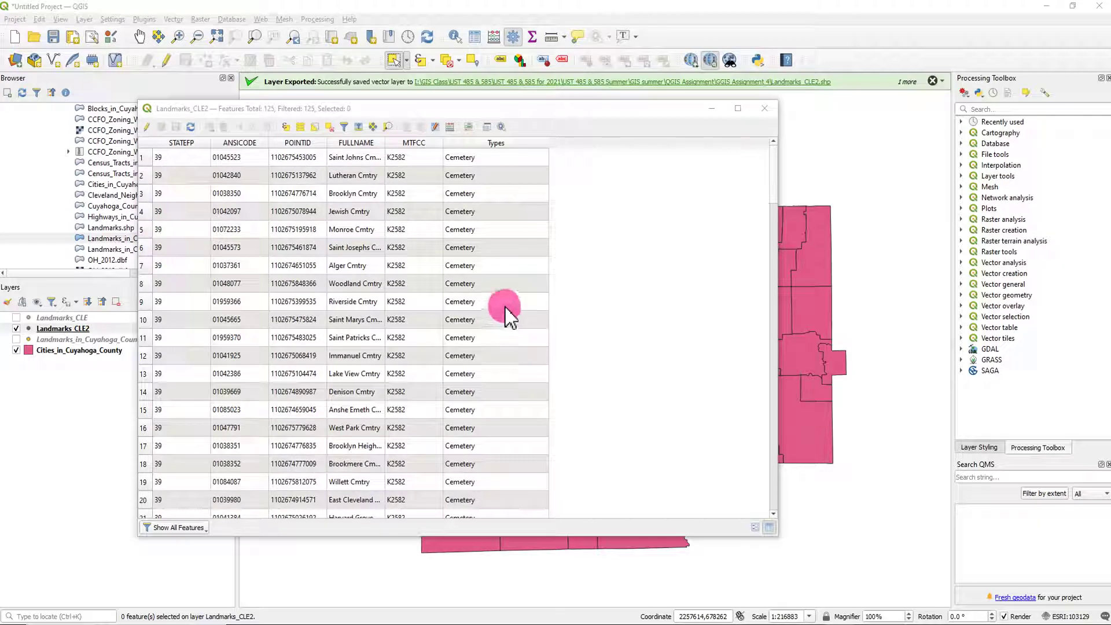
# - Select and copy all Landmarks_CLE2 records, switch to the Landmarks workbook in Excel, and paste them at cell A1
pyautogui.click(301, 127)
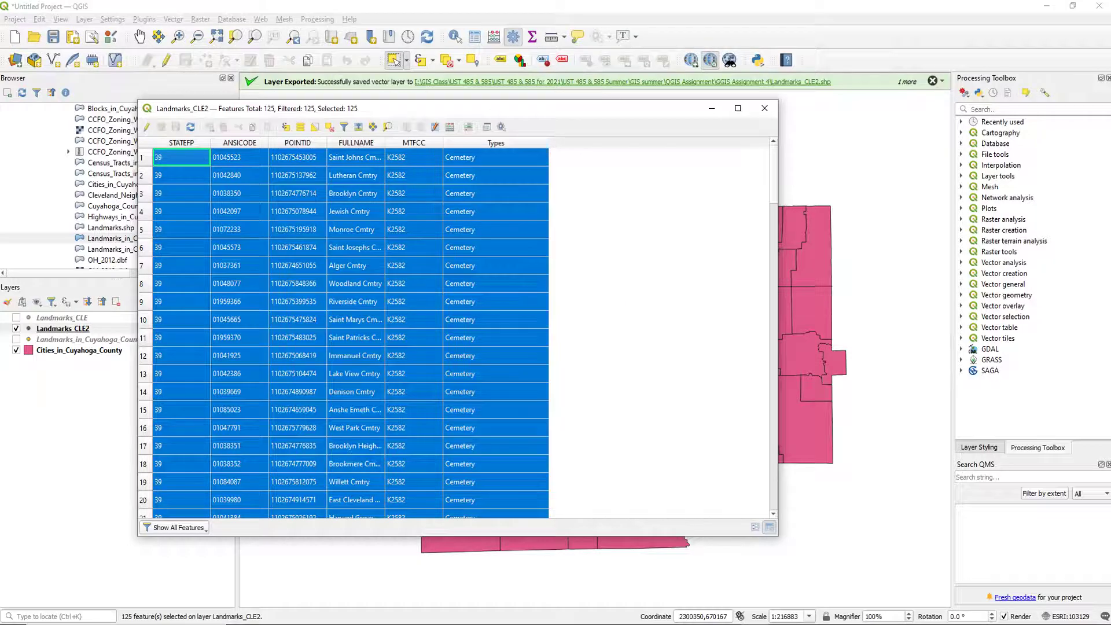
pyautogui.hotkey('alt', 'Tab')
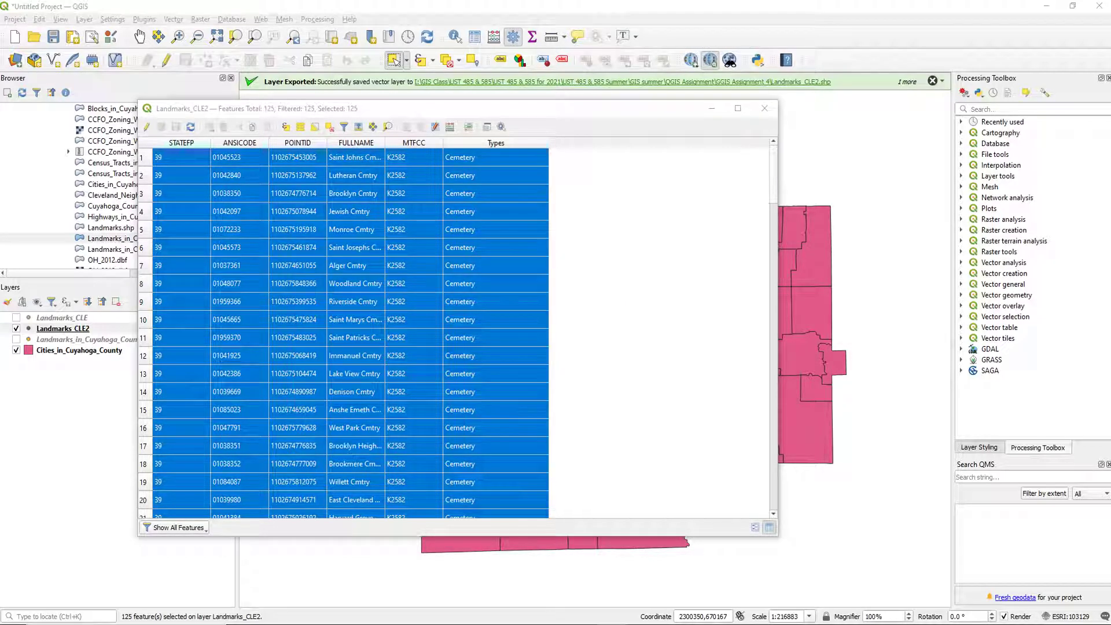
pyautogui.moveTo(1100, 35); pyautogui.dragTo(675, 27)
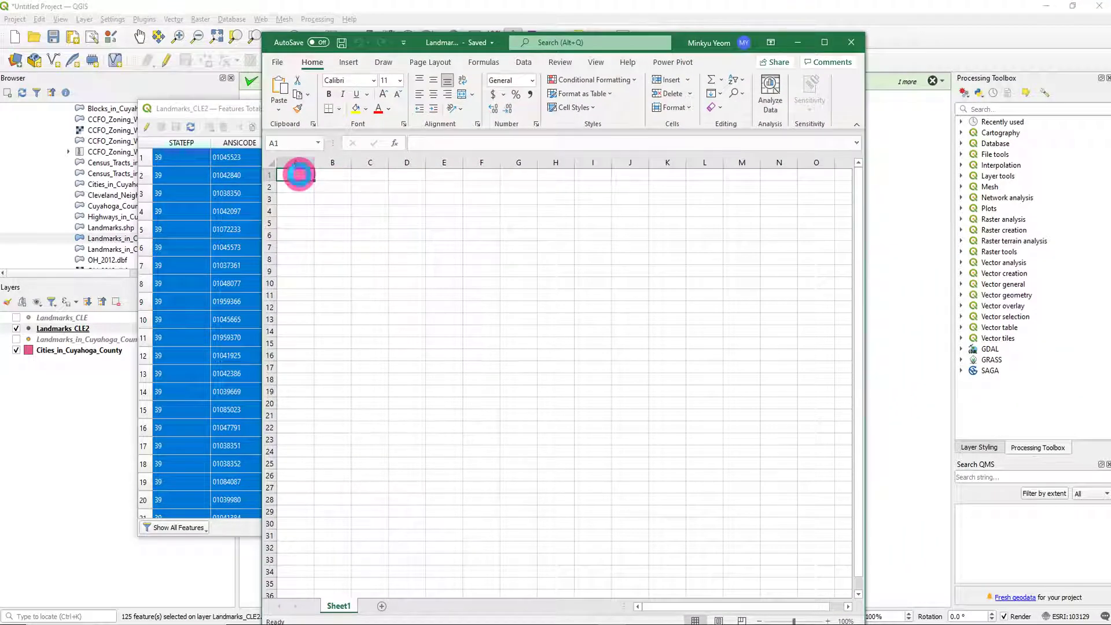
pyautogui.hotkey('ctrl', 'v')
# - Delete the wkt_geom column from the pasted landmark table
pyautogui.doubleClick(315, 164)
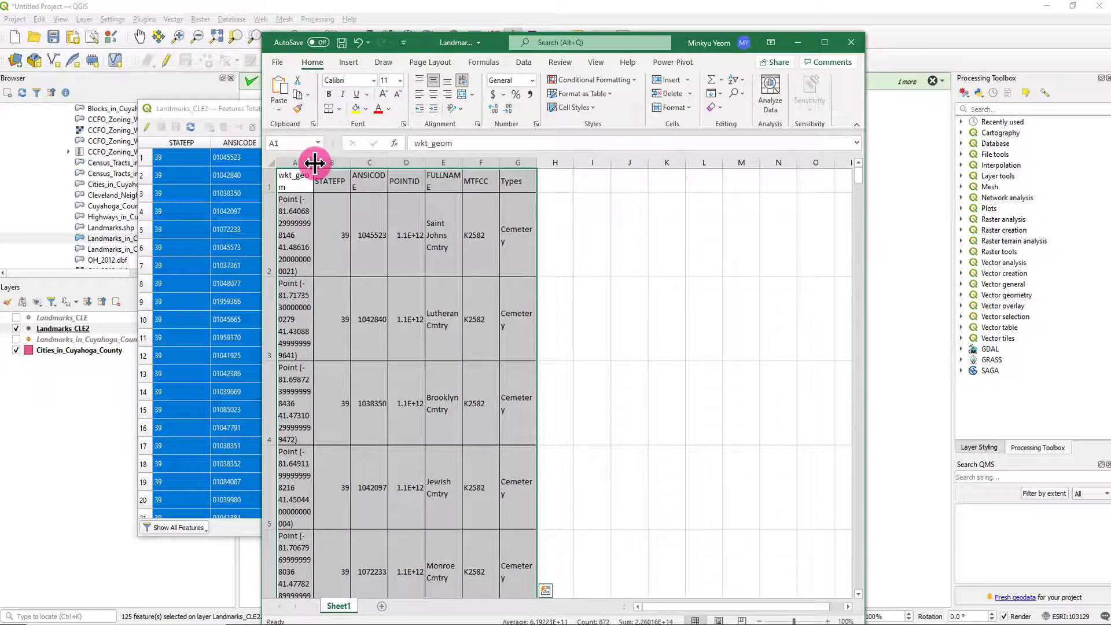
pyautogui.click(299, 162)
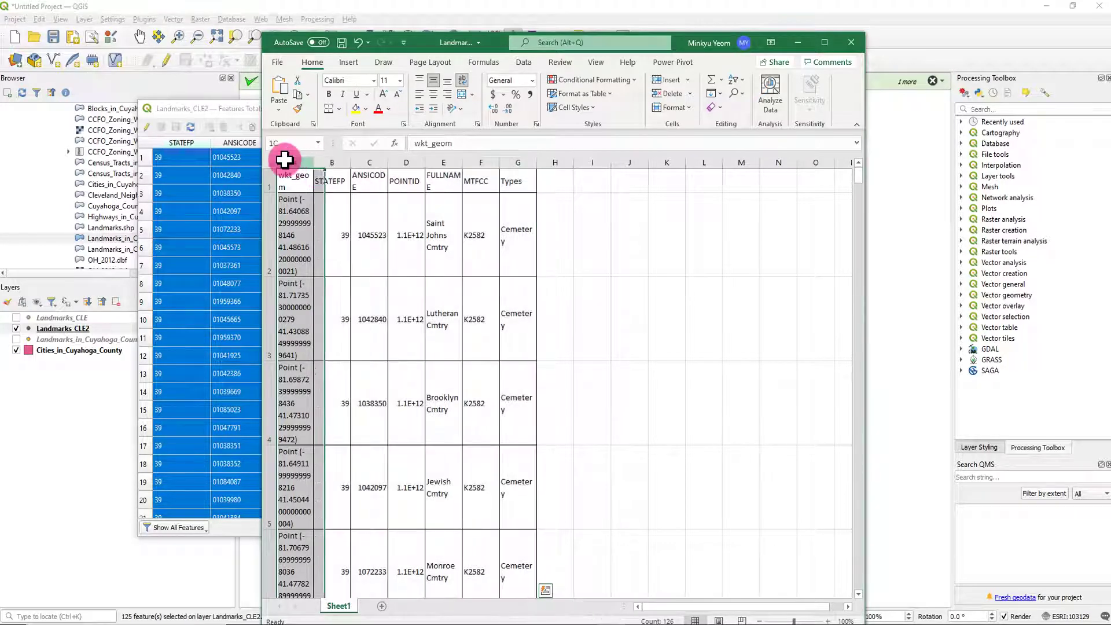
pyautogui.rightClick(288, 164)
pyautogui.click(326, 281)
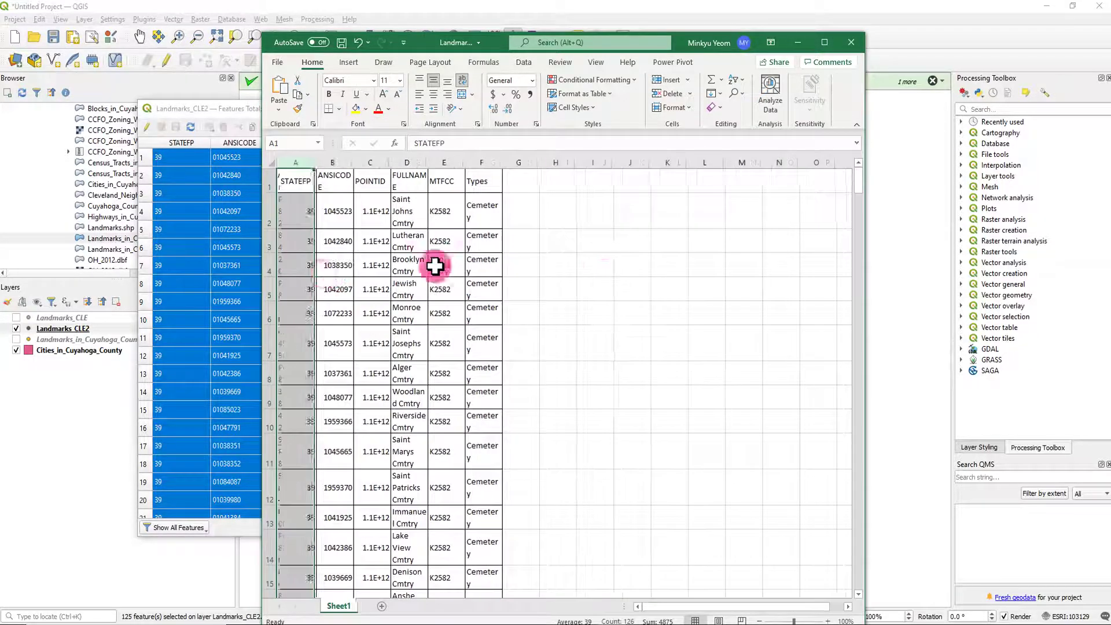
pyautogui.click(594, 264)
# - Widen columns A through G of the landmark table equally so their contents are easier to read
pyautogui.moveTo(300, 162); pyautogui.dragTo(500, 161)
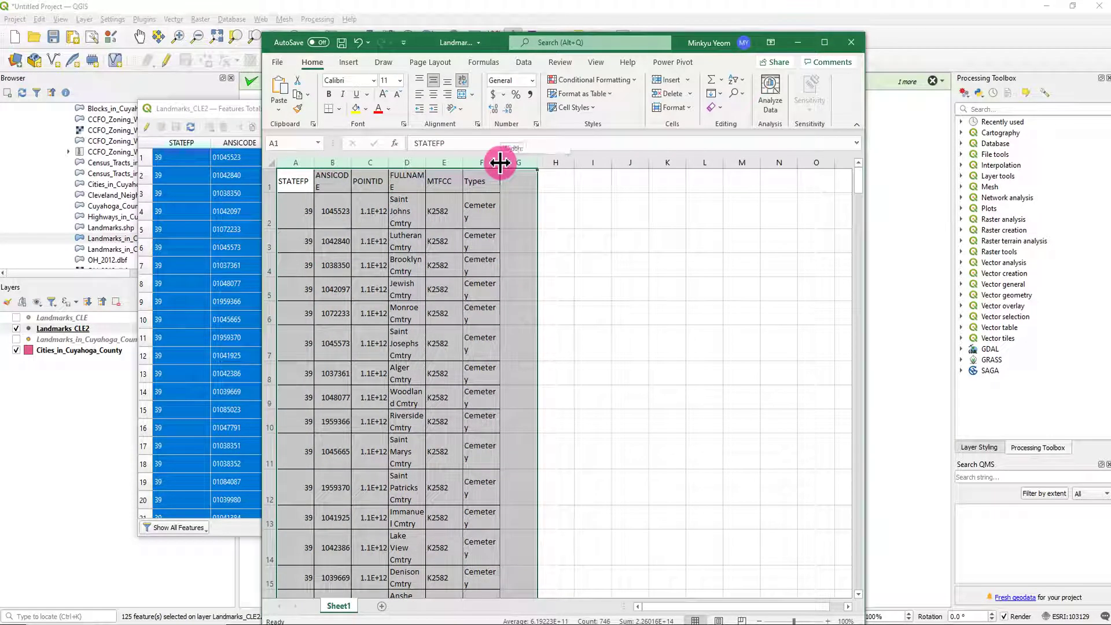
pyautogui.doubleClick(500, 162)
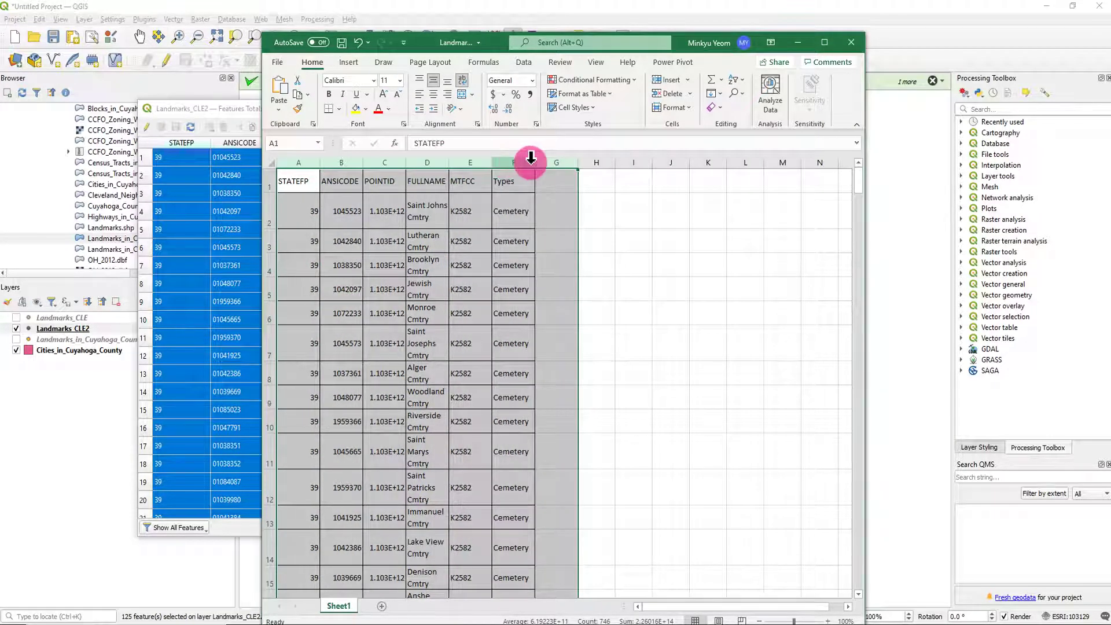
pyautogui.moveTo(535, 163); pyautogui.dragTo(574, 160)
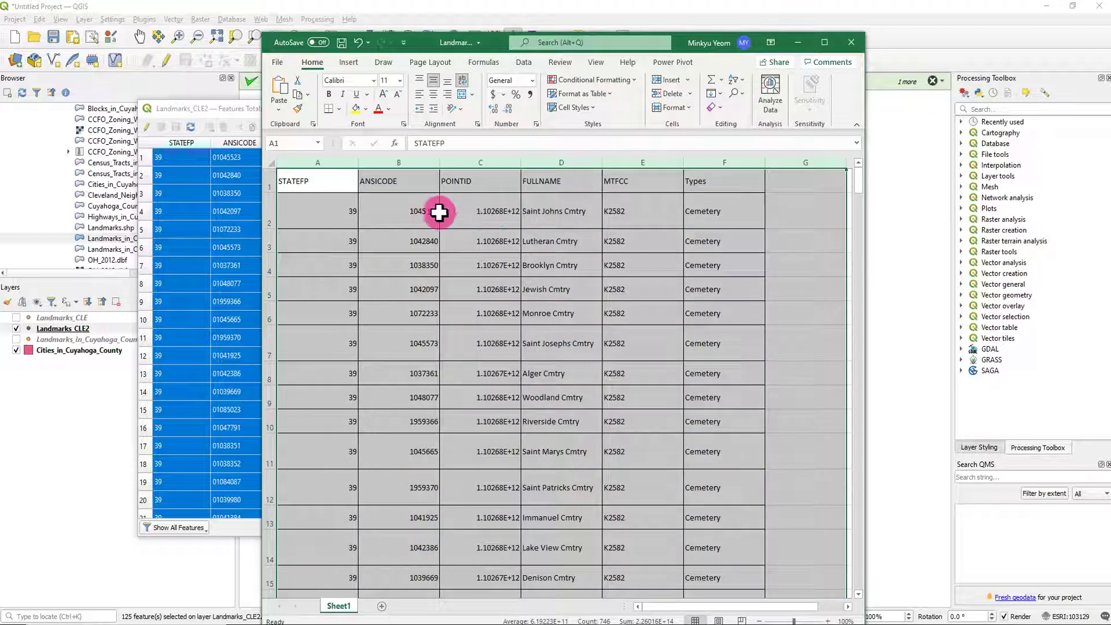
# - Autofit the height of all landmark table rows, from the header row through row 126
pyautogui.click(266, 183)
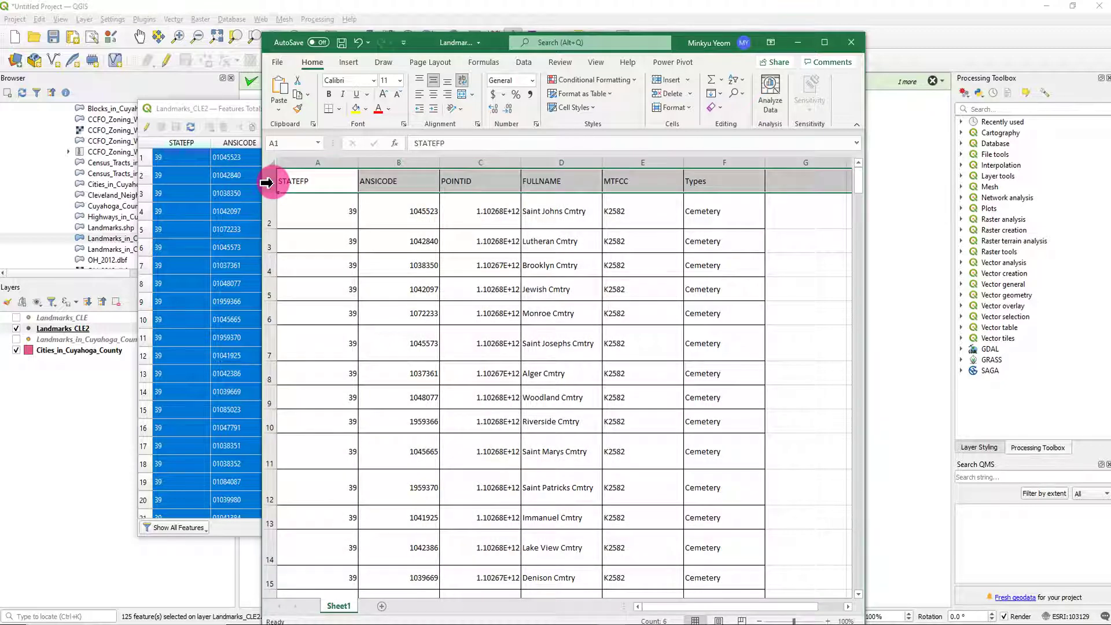
pyautogui.hotkey('ctrl', 'shift', 'Down')
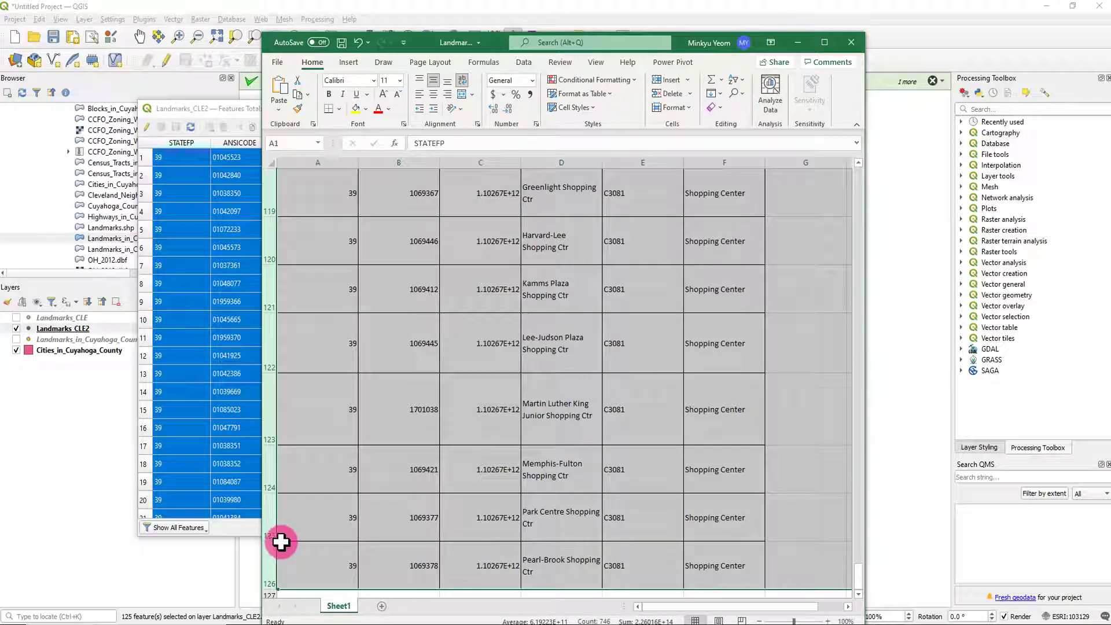
pyautogui.doubleClick(281, 542)
pyautogui.scroll(4, 400, 500)
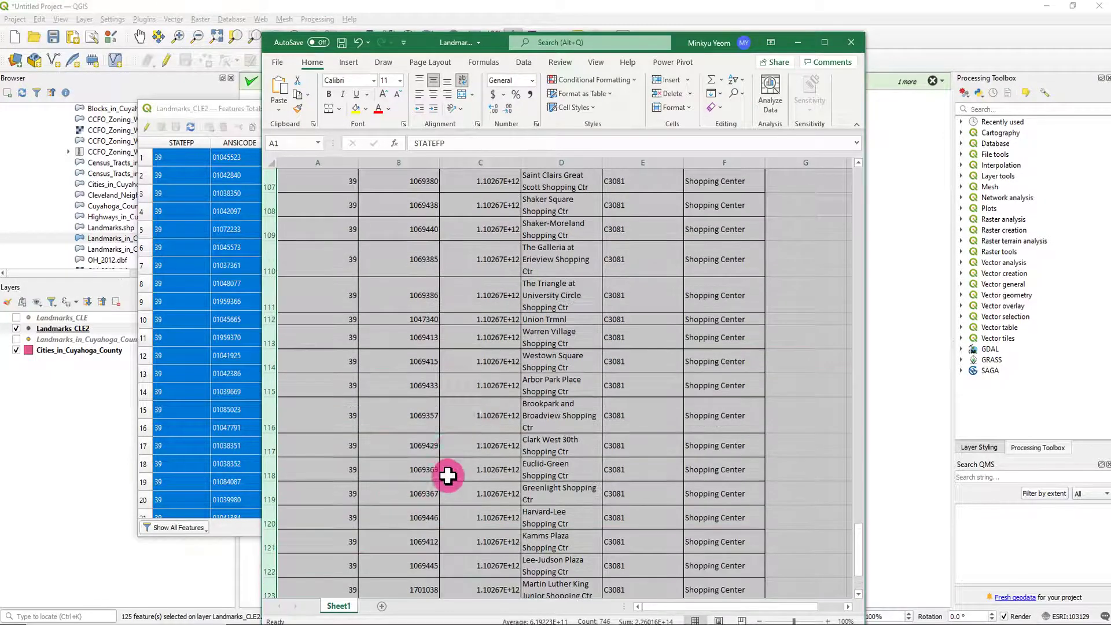
pyautogui.scroll(5, 448, 476)
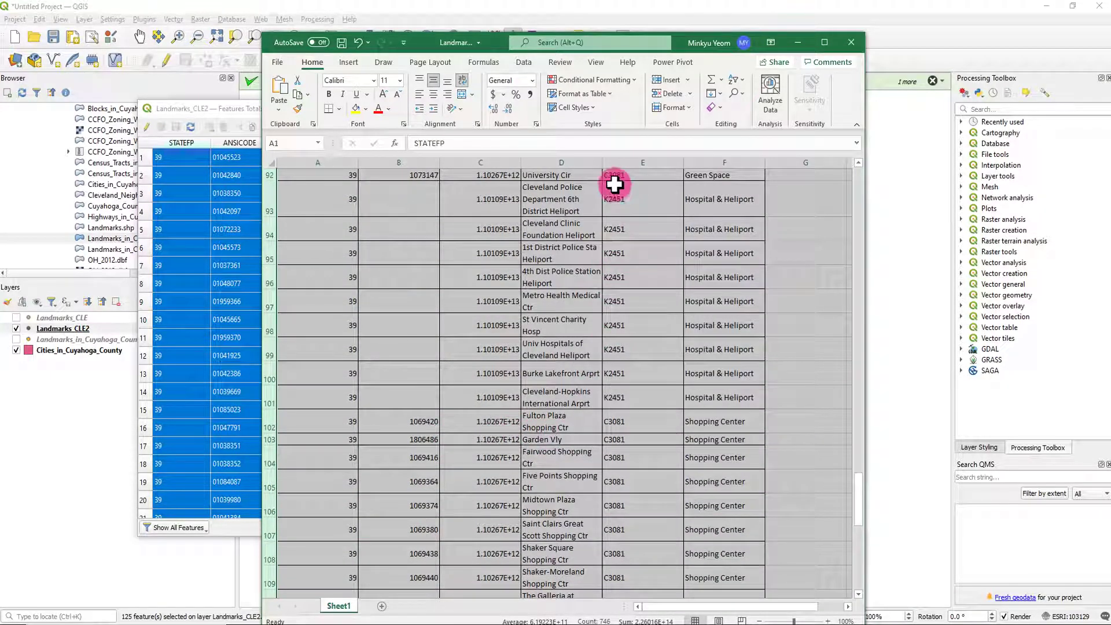
# - Move and enlarge the Excel window, and widen the FULLNAME column to fit each landmark name on one line
pyautogui.moveTo(679, 35); pyautogui.dragTo(553, 40)
pyautogui.moveTo(742, 113); pyautogui.dragTo(924, 116)
pyautogui.moveTo(478, 170); pyautogui.dragTo(620, 168)
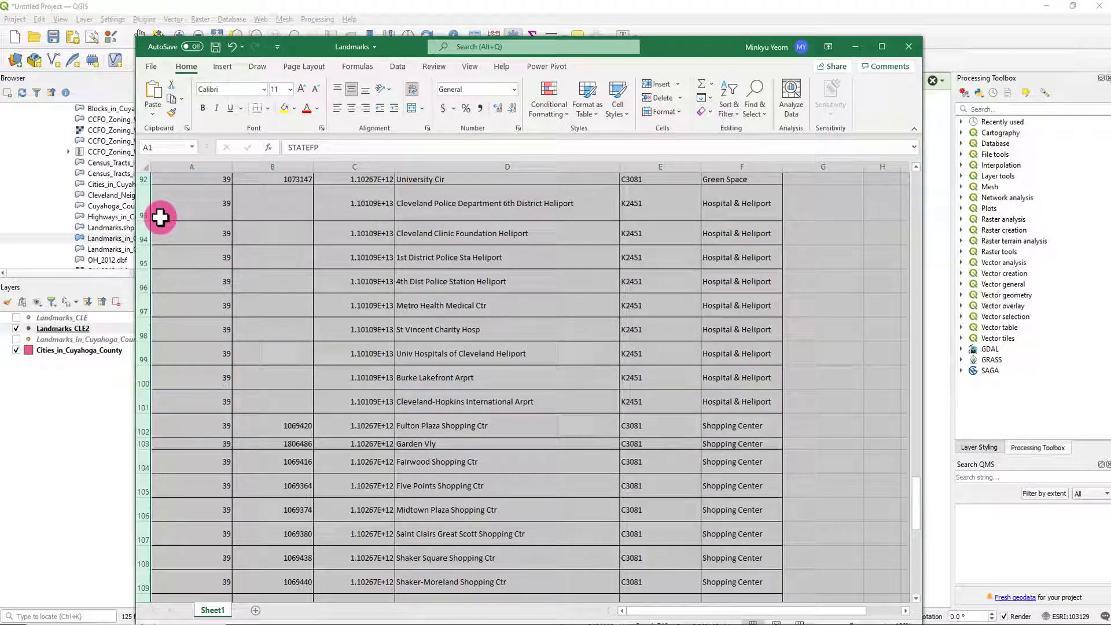
# - Reapply row-height autofit to rows 1 through 126 of the landmark table so every record fits on one line
pyautogui.scroll(13, 322, 216)
pyautogui.scroll(8, 312, 209)
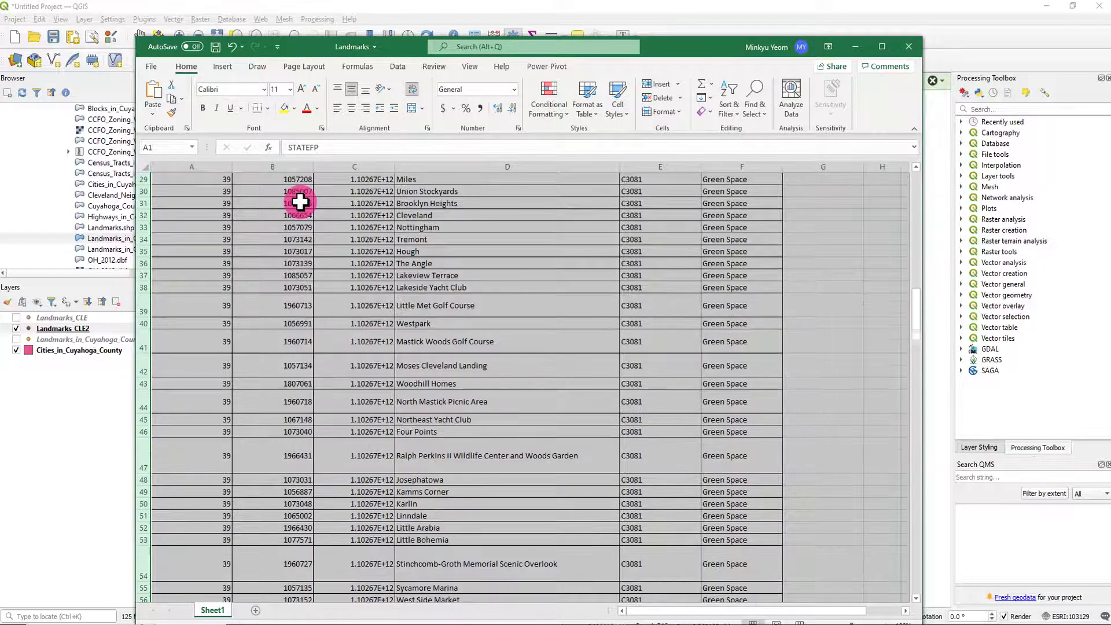
pyautogui.moveTo(920, 301); pyautogui.dragTo(918, 162)
pyautogui.click(146, 183)
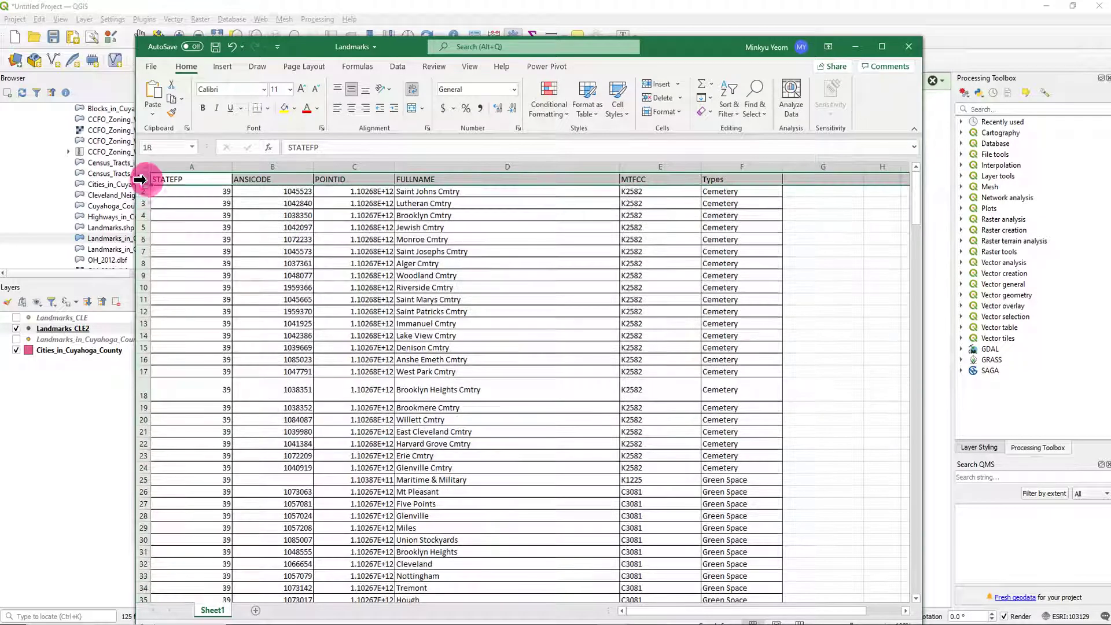
pyautogui.hotkey('ctrl', 'shift', 'Down')
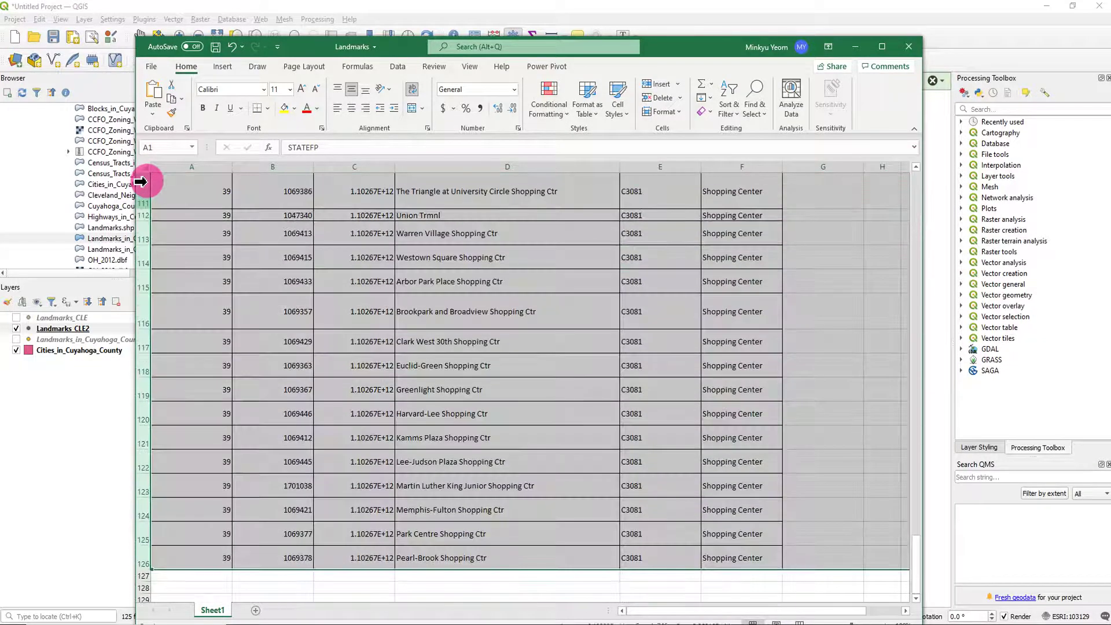
pyautogui.doubleClick(148, 294)
pyautogui.scroll(17, 546, 325)
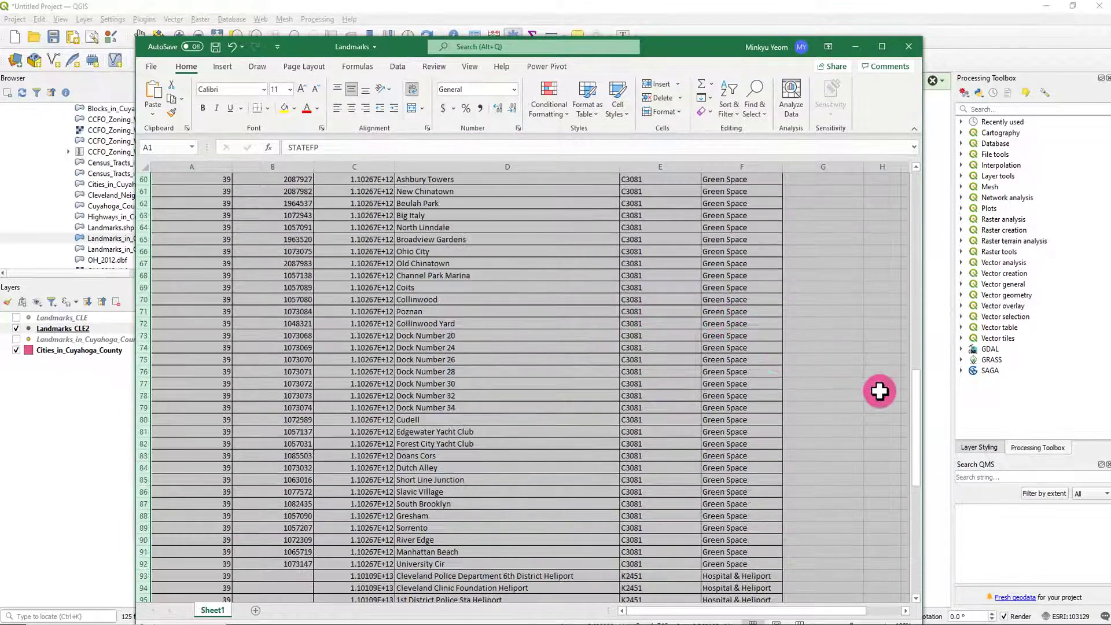
pyautogui.moveTo(917, 415); pyautogui.dragTo(917, 178)
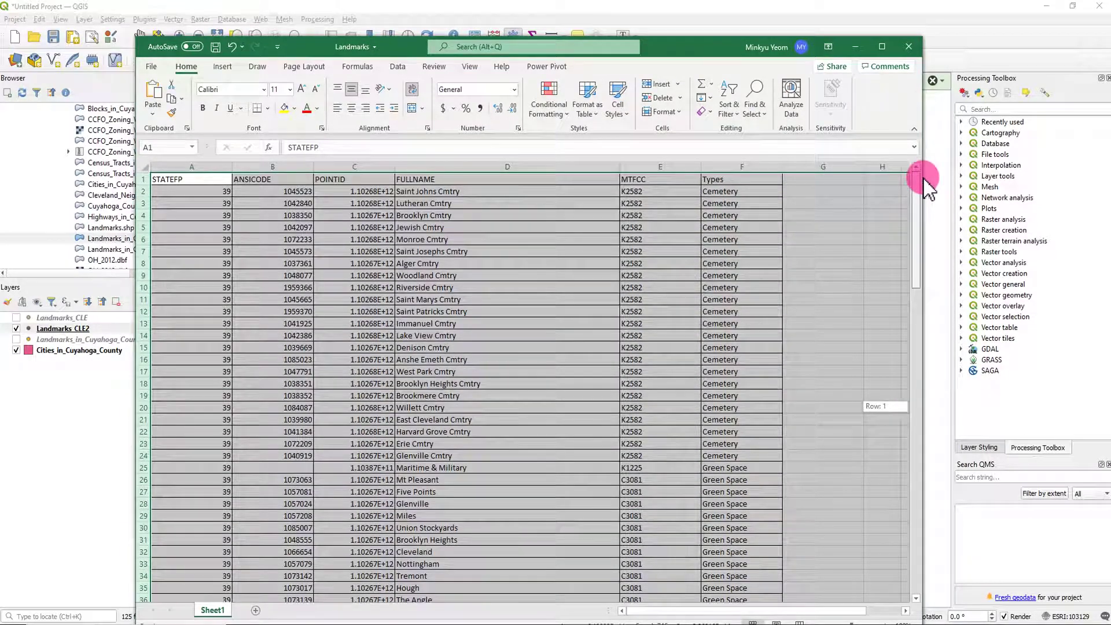
# - Add a COUNT column in column G with the value 1 for every landmark record down to row 126
pyautogui.click(837, 183)
pyautogui.write('COUNT')
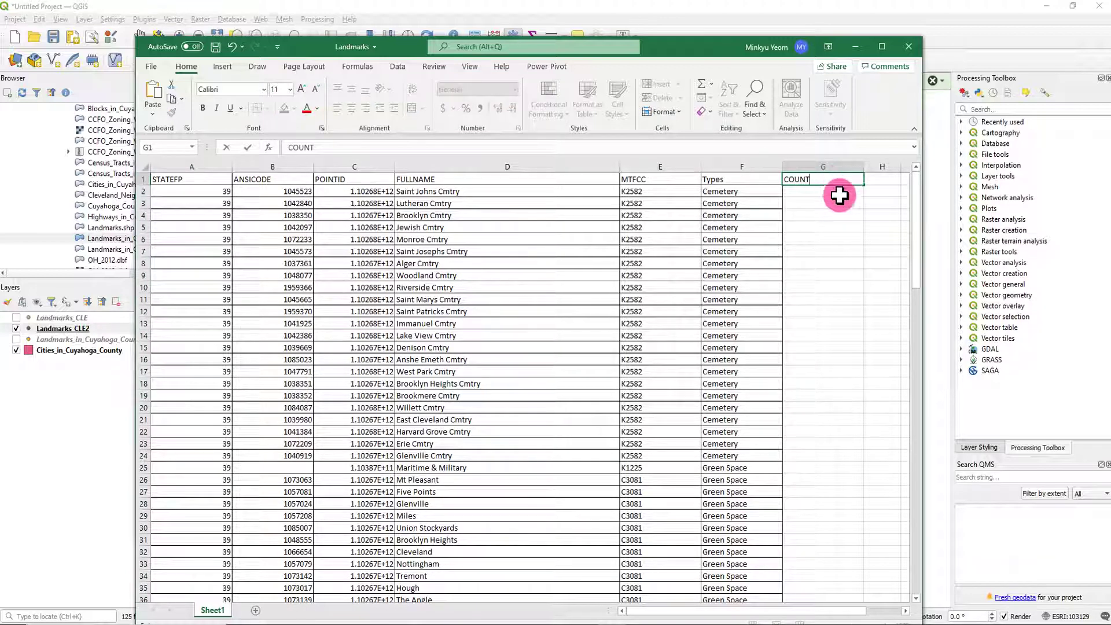
pyautogui.click(840, 214)
pyautogui.click(823, 193)
pyautogui.write('1')
pyautogui.press('Return')
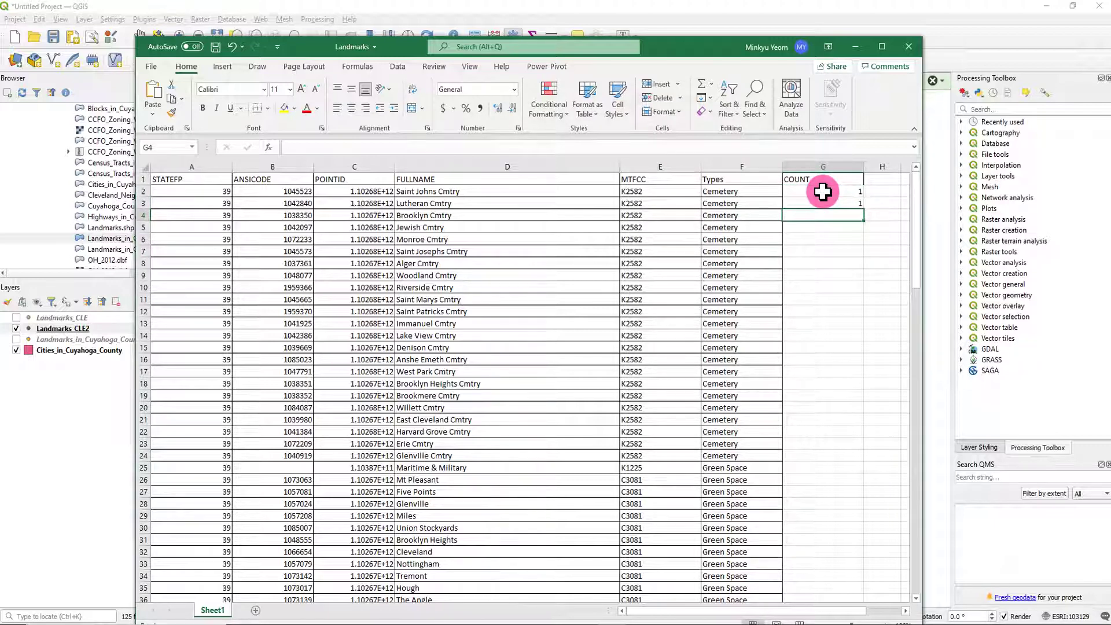
pyautogui.moveTo(822, 192); pyautogui.dragTo(822, 204)
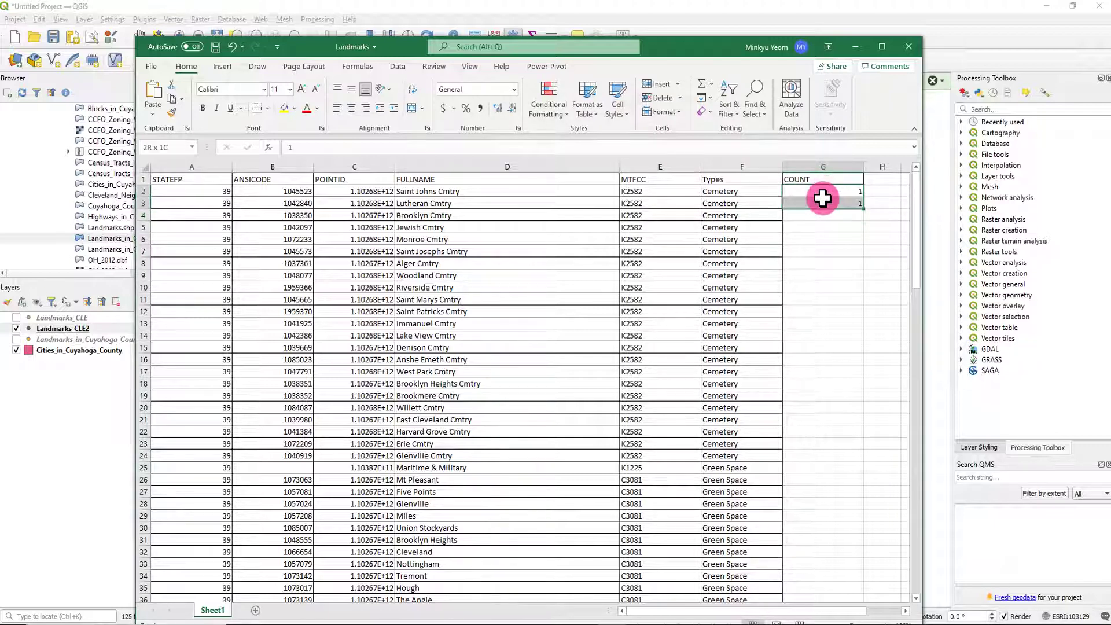
pyautogui.doubleClick(866, 212)
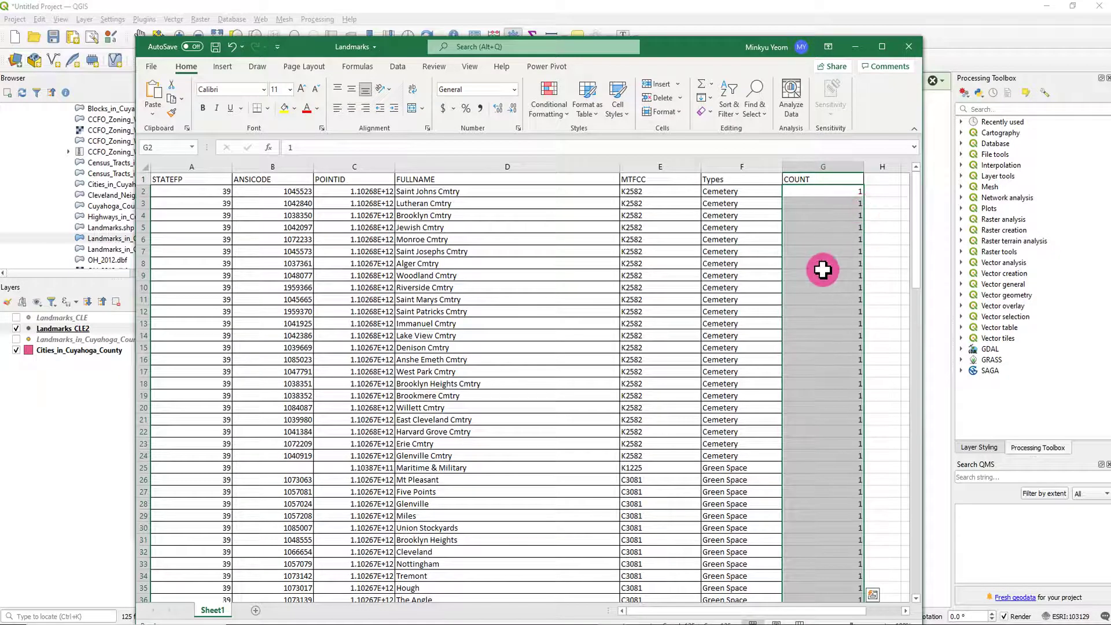
# - Move the Excel window up, check the COUNT values through the last record, and save the workbook
pyautogui.moveTo(669, 48); pyautogui.dragTo(670, 21)
pyautogui.scroll(-3, 695, 347)
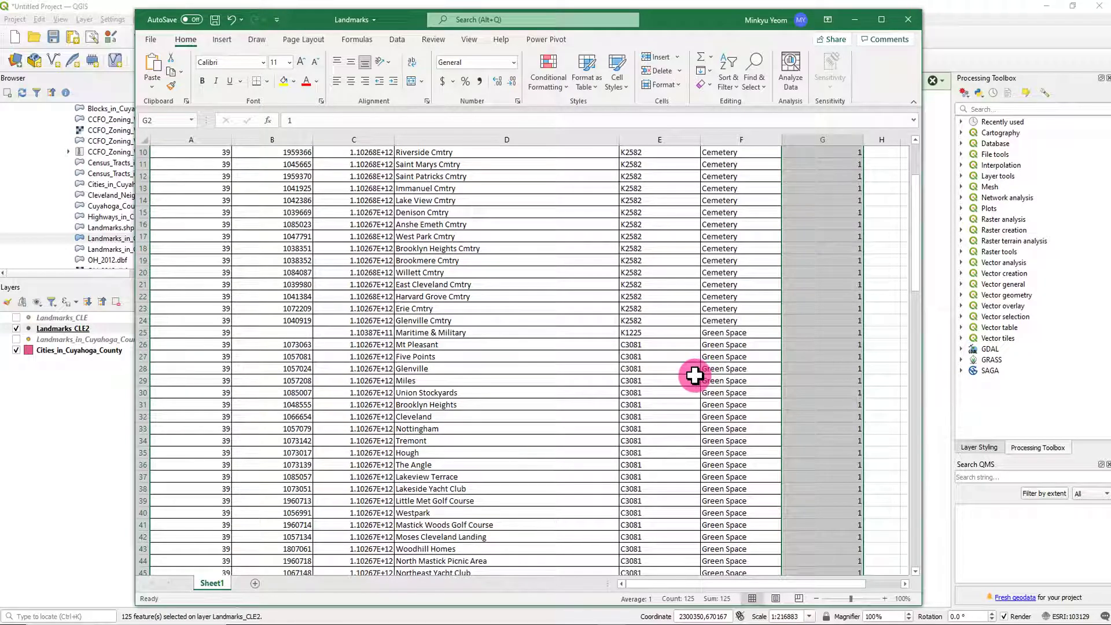
pyautogui.scroll(-16, 695, 375)
pyautogui.scroll(-17, 732, 382)
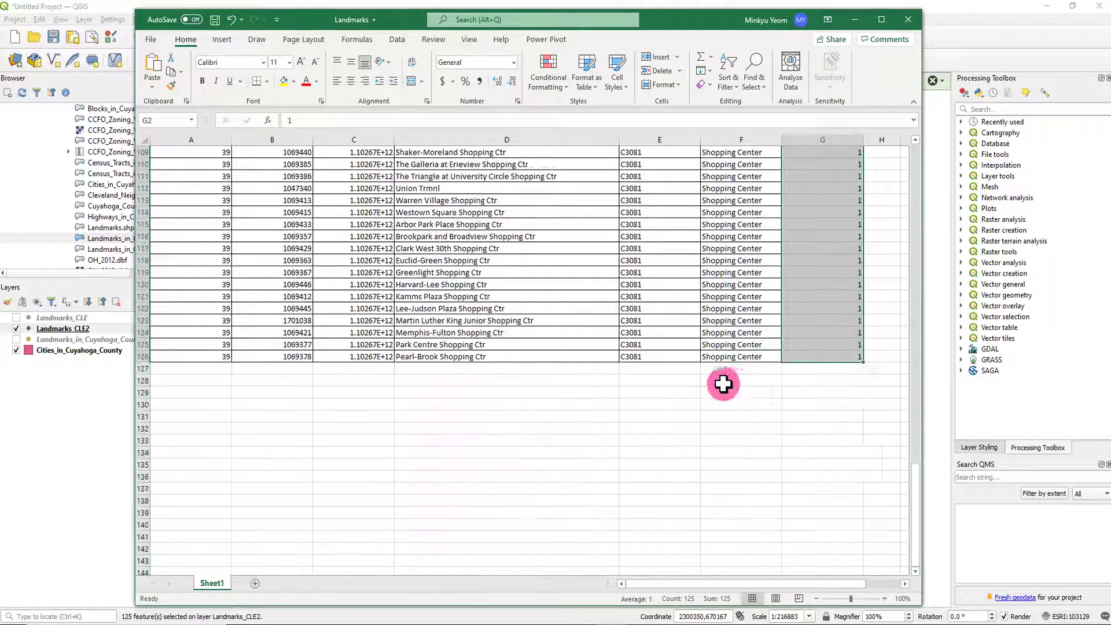
pyautogui.scroll(20, 723, 384)
pyautogui.scroll(6, 718, 379)
pyautogui.click(652, 313)
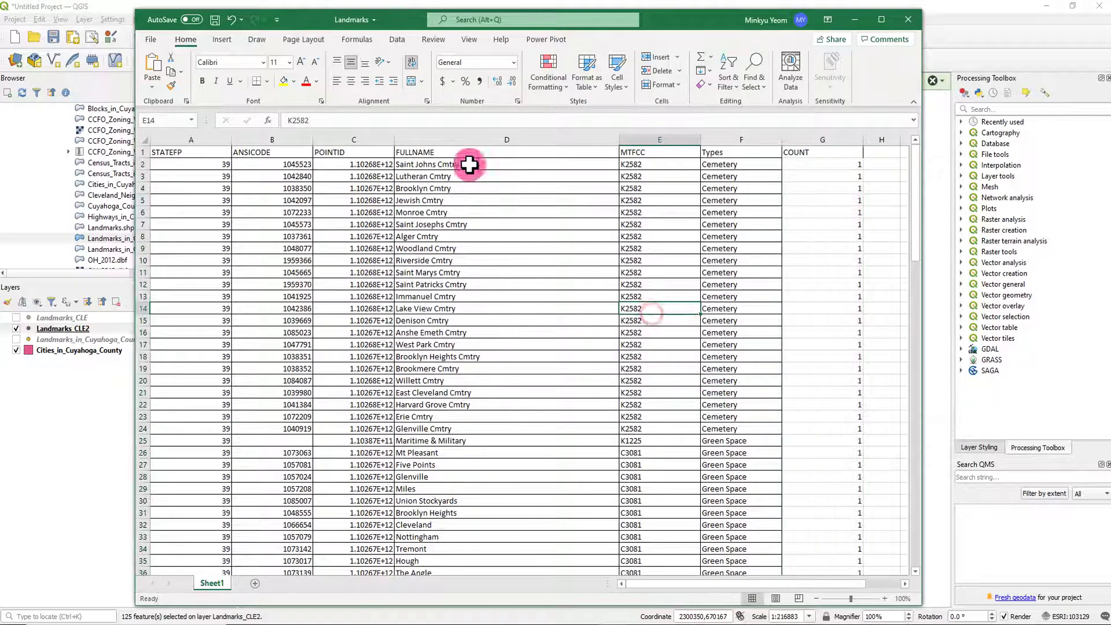
pyautogui.click(215, 19)
pyautogui.click(586, 293)
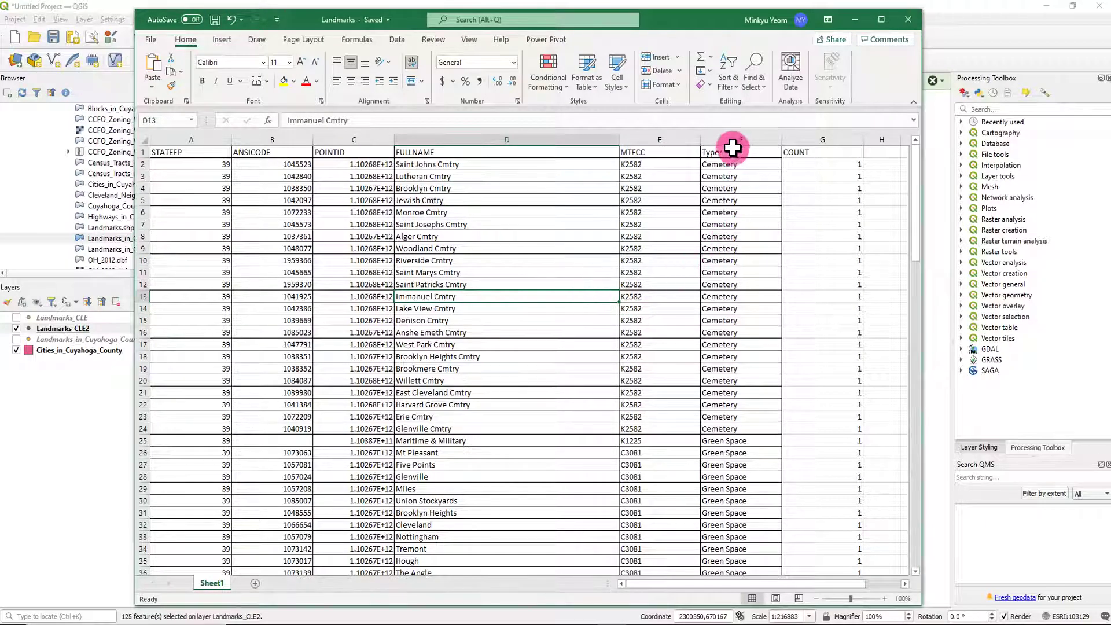
# - Create a PivotTable on a new worksheet from the Types and COUNT columns, with Types as rows and the sum of COUNT as values
pyautogui.moveTo(729, 152); pyautogui.dragTo(791, 152)
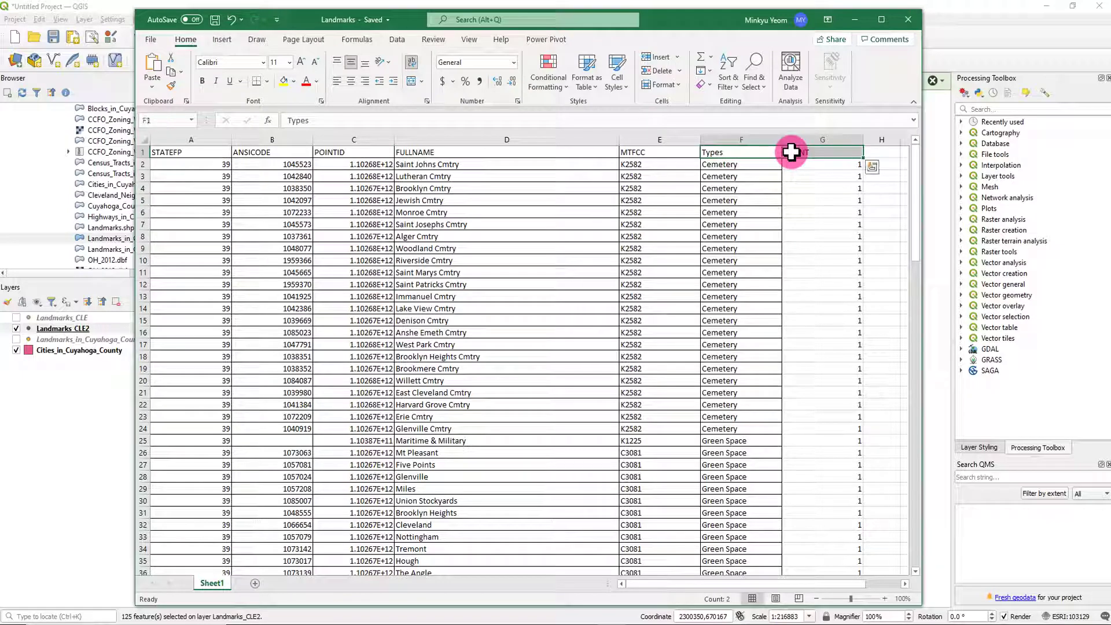
pyautogui.hotkey('ctrl', 'shift', 'Down')
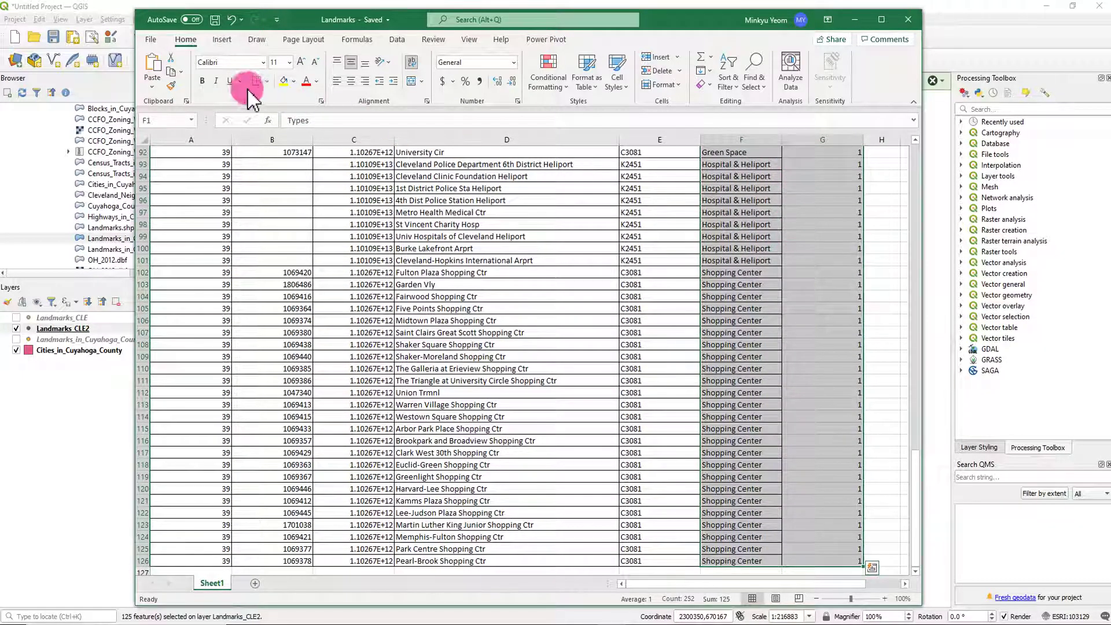
pyautogui.click(221, 41)
pyautogui.click(157, 63)
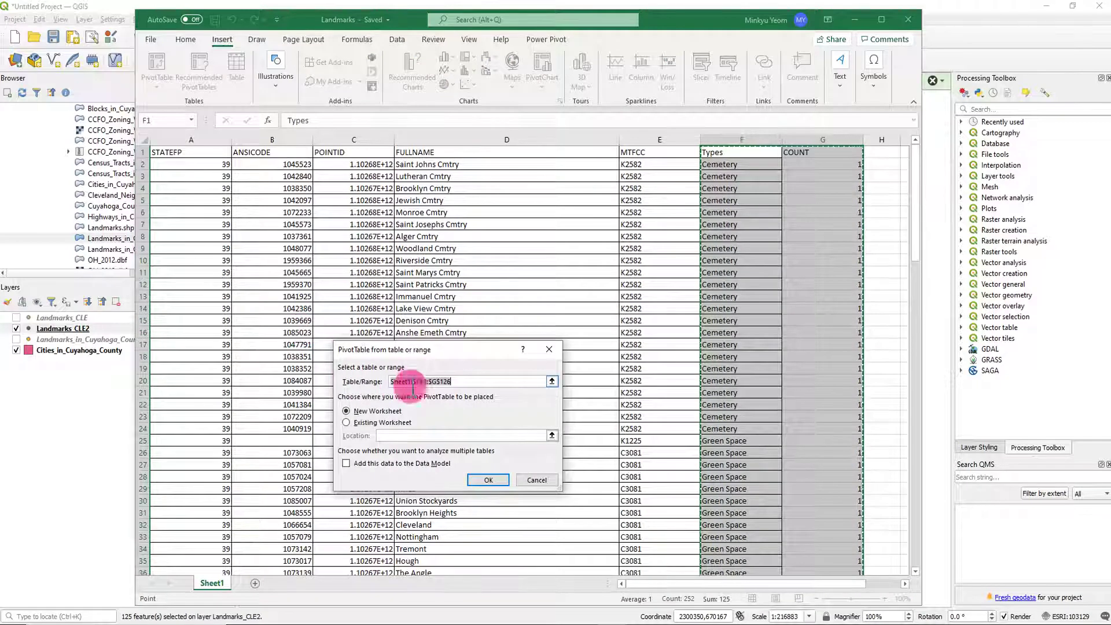
pyautogui.click(490, 481)
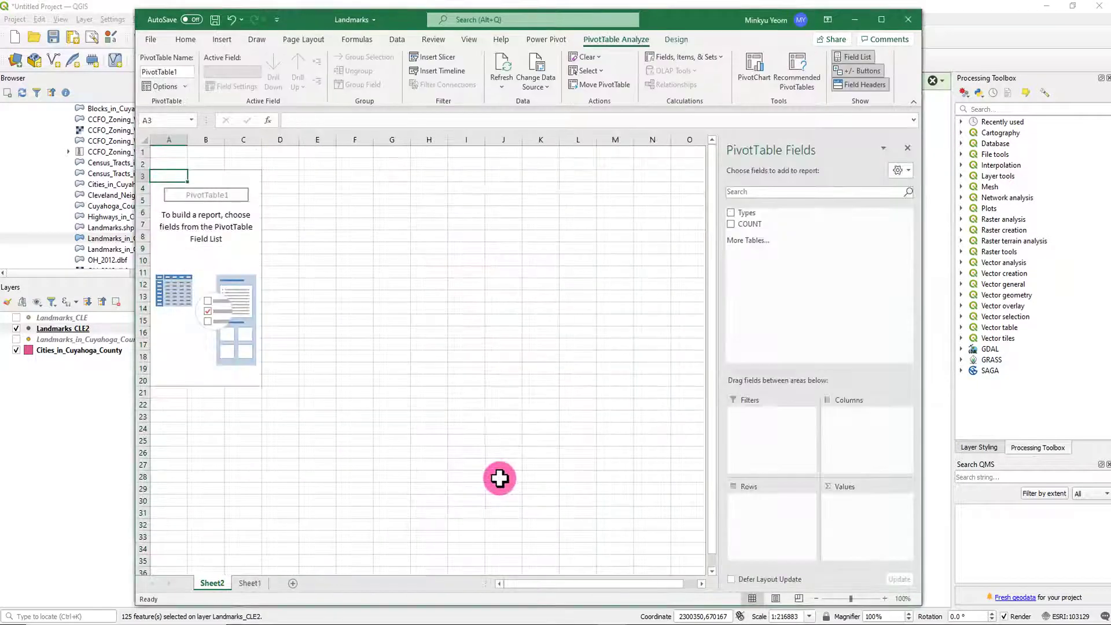
pyautogui.click(731, 213)
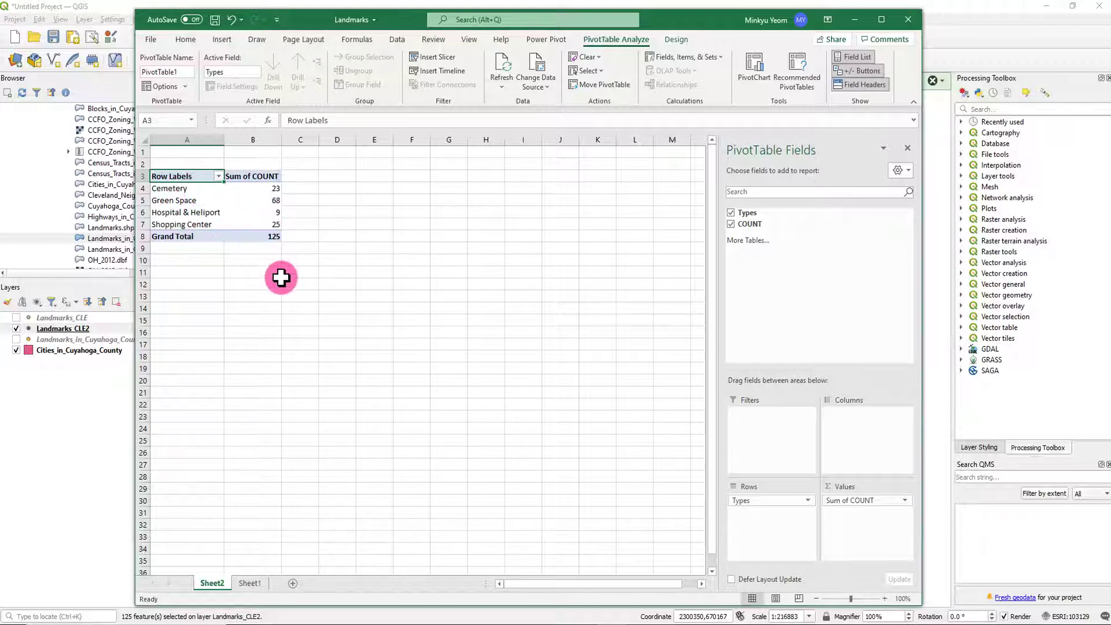
# - Copy the whole PivotTable to cell A1 of a new worksheet and autofit columns A and B
pyautogui.moveTo(174, 181); pyautogui.dragTo(249, 231)
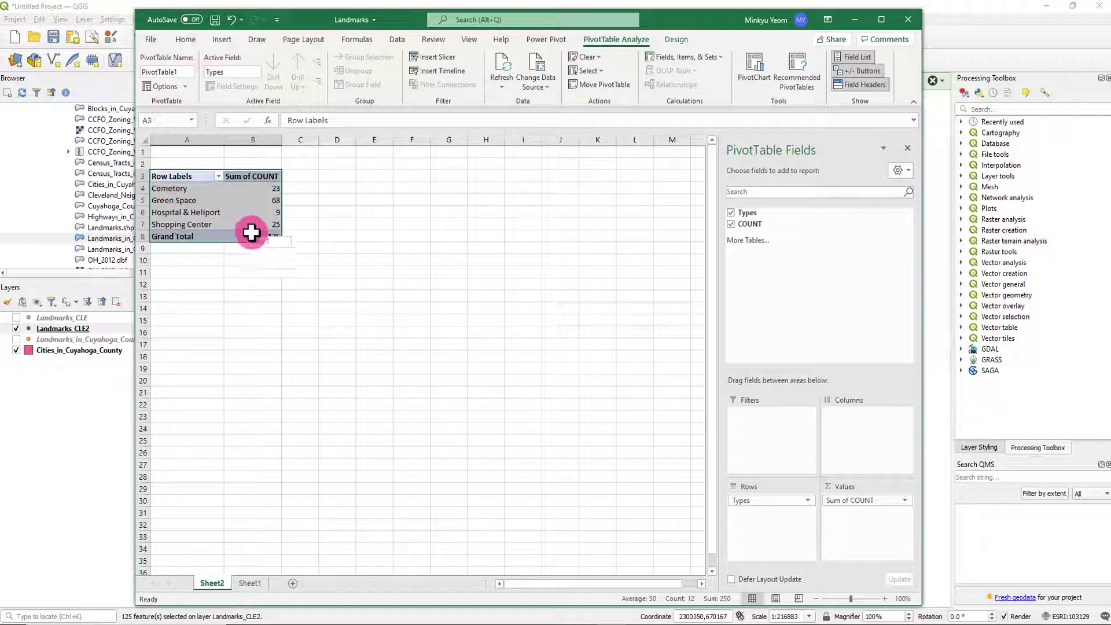
pyautogui.hotkey('ctrl', 'c')
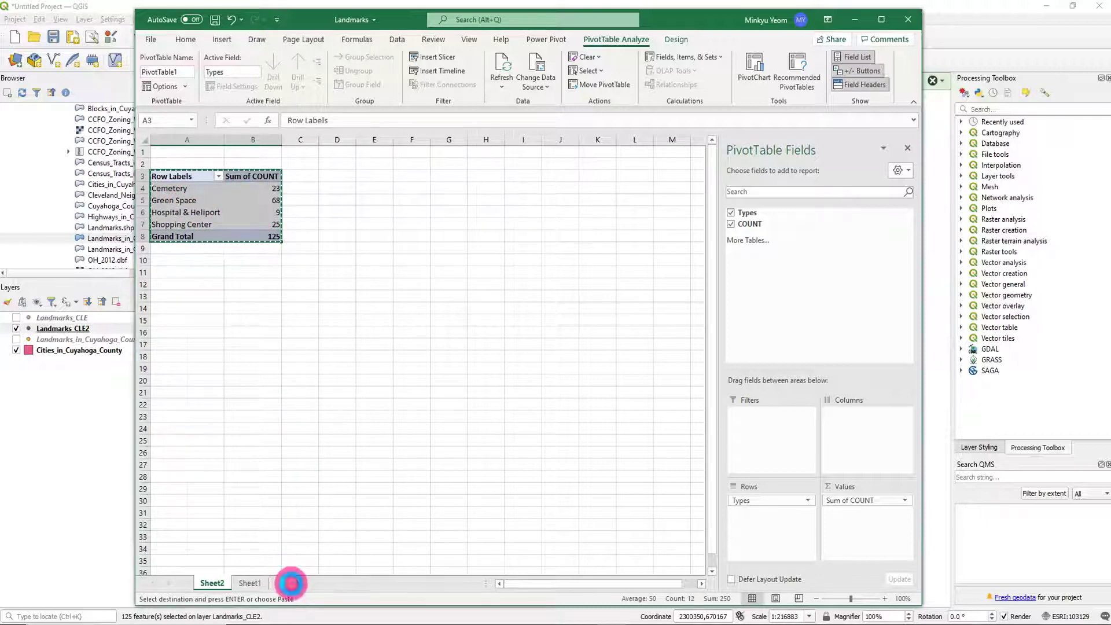
pyautogui.click(291, 583)
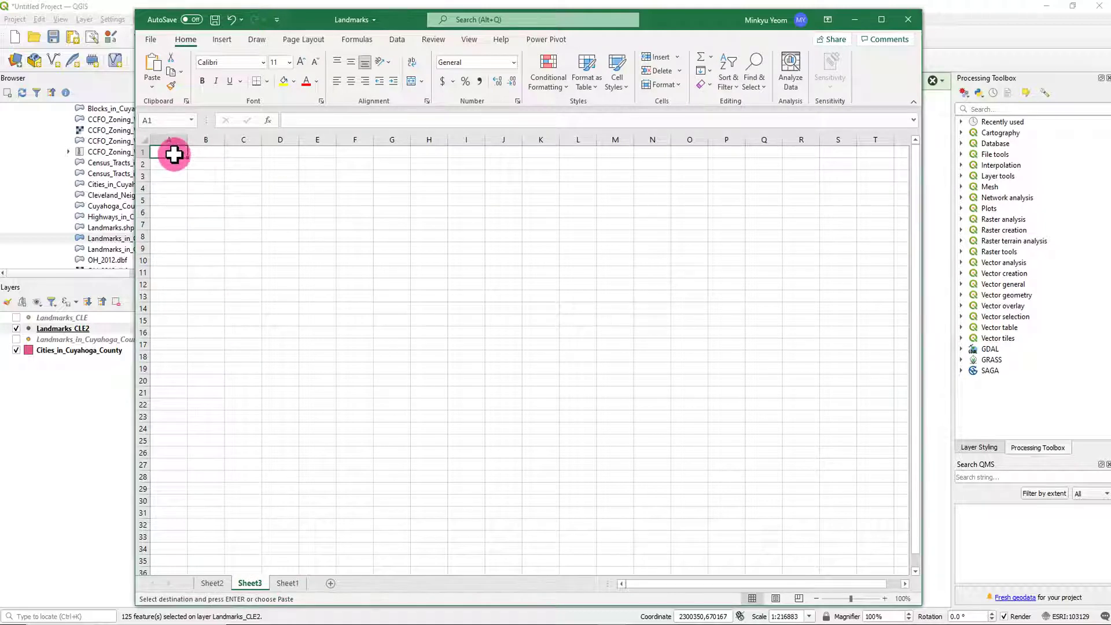
pyautogui.hotkey('ctrl', 'v')
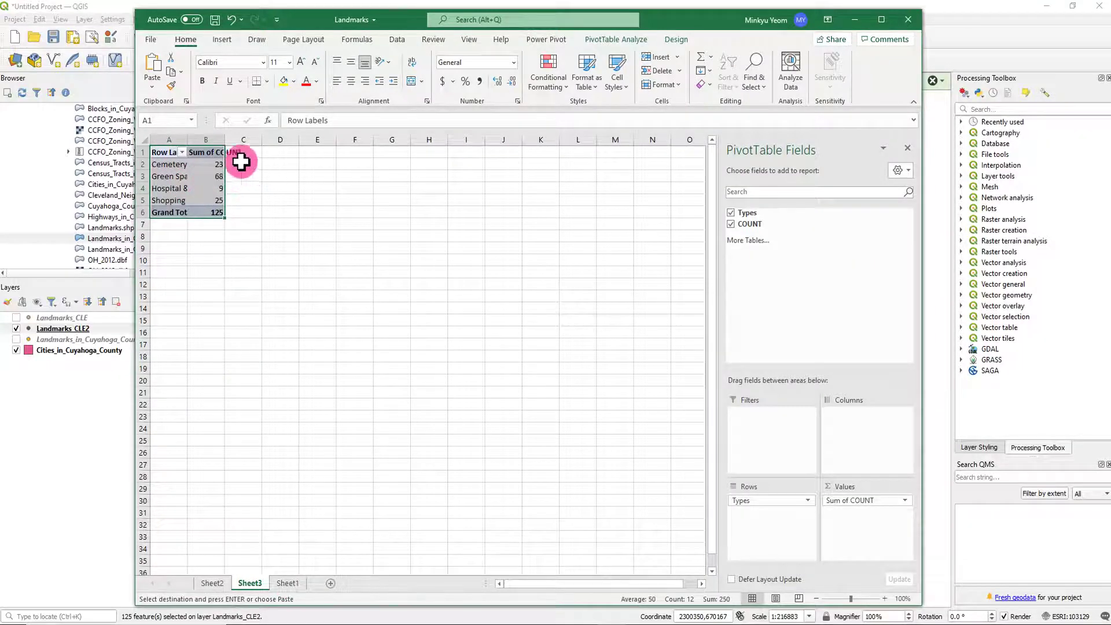
pyautogui.doubleClick(191, 139)
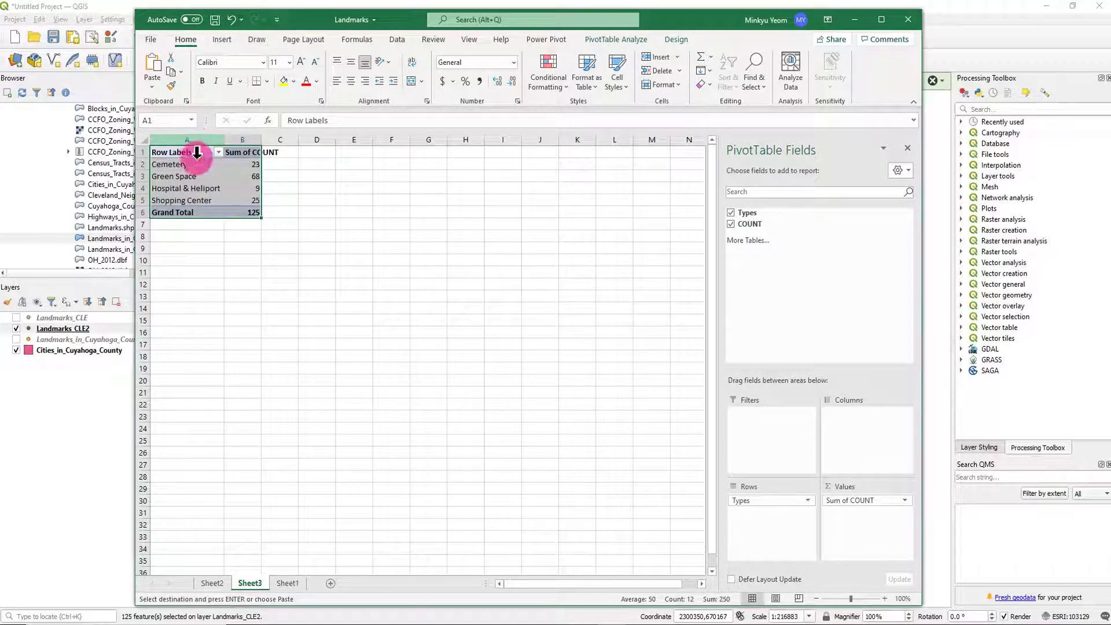
pyautogui.doubleClick(263, 137)
pyautogui.click(368, 248)
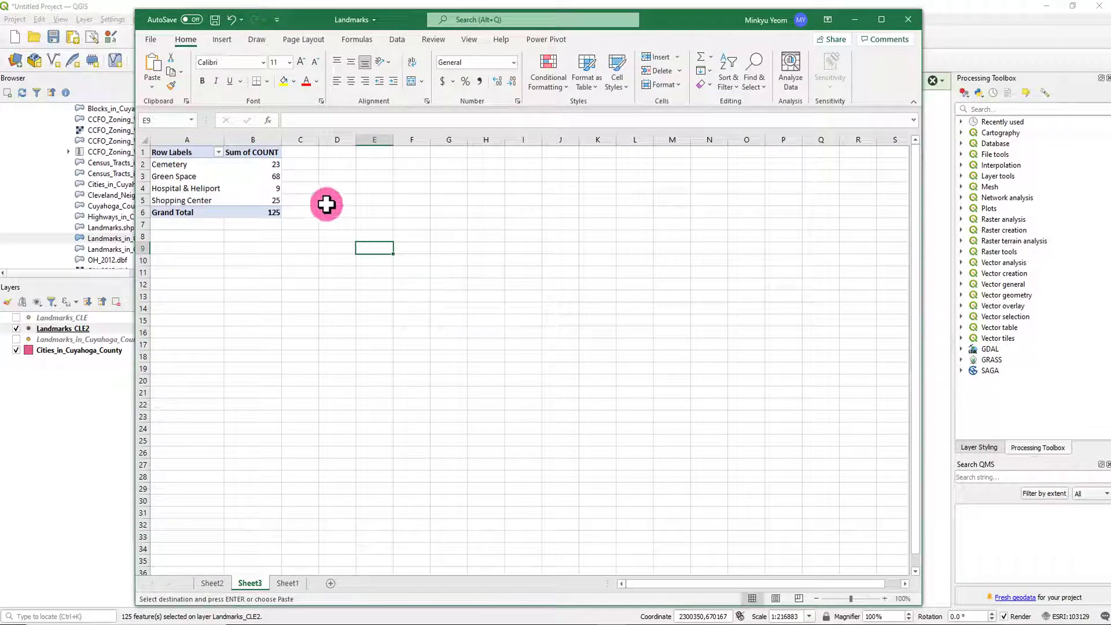
# - Insert a blank row above the copied PivotTable and merge and center cells A1 and B1
pyautogui.click(130, 154)
pyautogui.rightClick(129, 154)
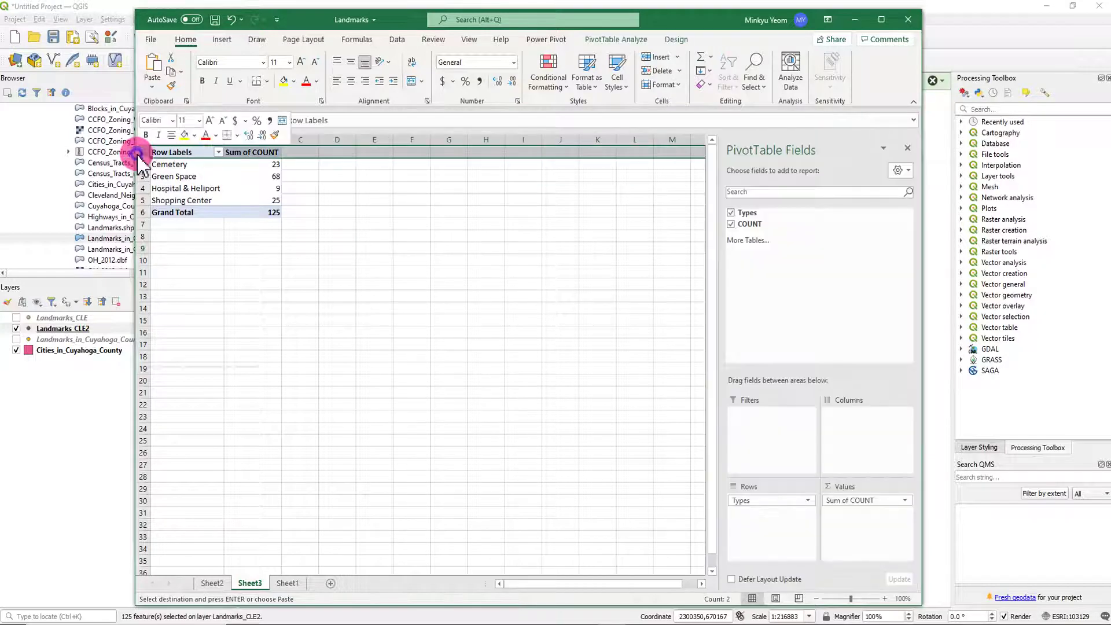
pyautogui.click(169, 270)
pyautogui.moveTo(203, 150); pyautogui.dragTo(243, 151)
pyautogui.rightClick(243, 151)
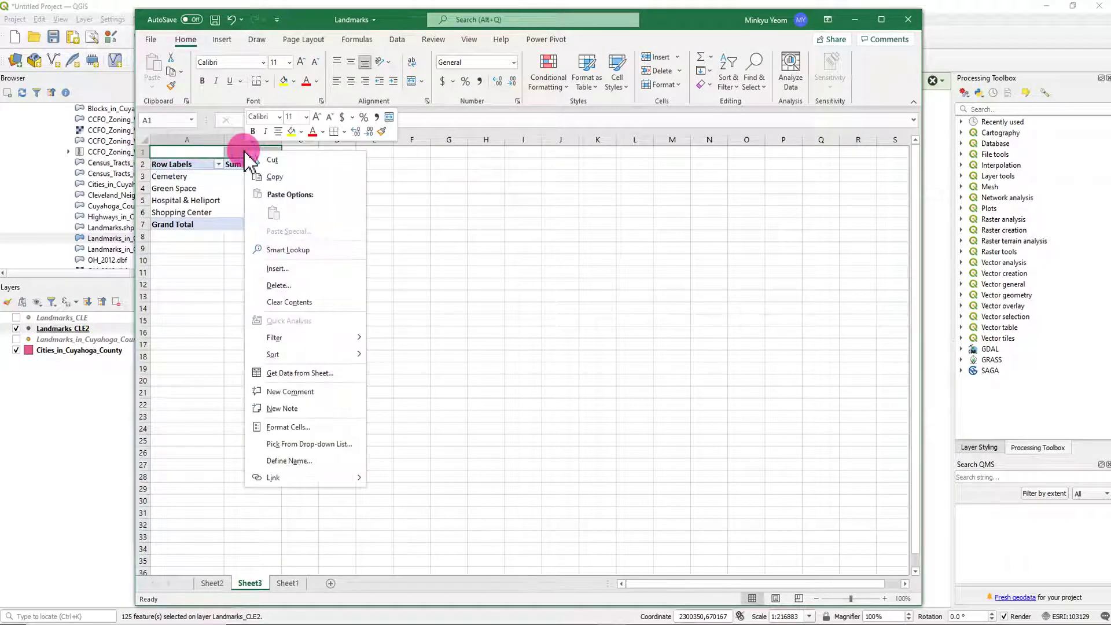
pyautogui.click(385, 117)
# - Enter the title "Cleveland Lanmarks" in the merged cell above the copied PivotTable
pyautogui.click(241, 149)
pyautogui.write('Cleveland')
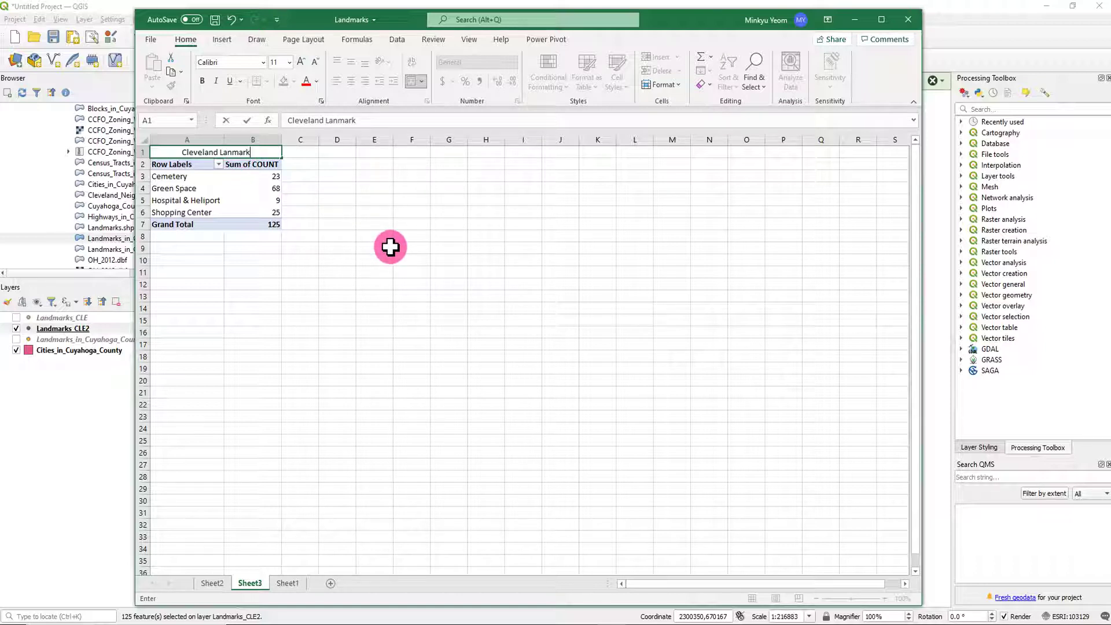
pyautogui.write('Lanmarks')
pyautogui.click(399, 271)
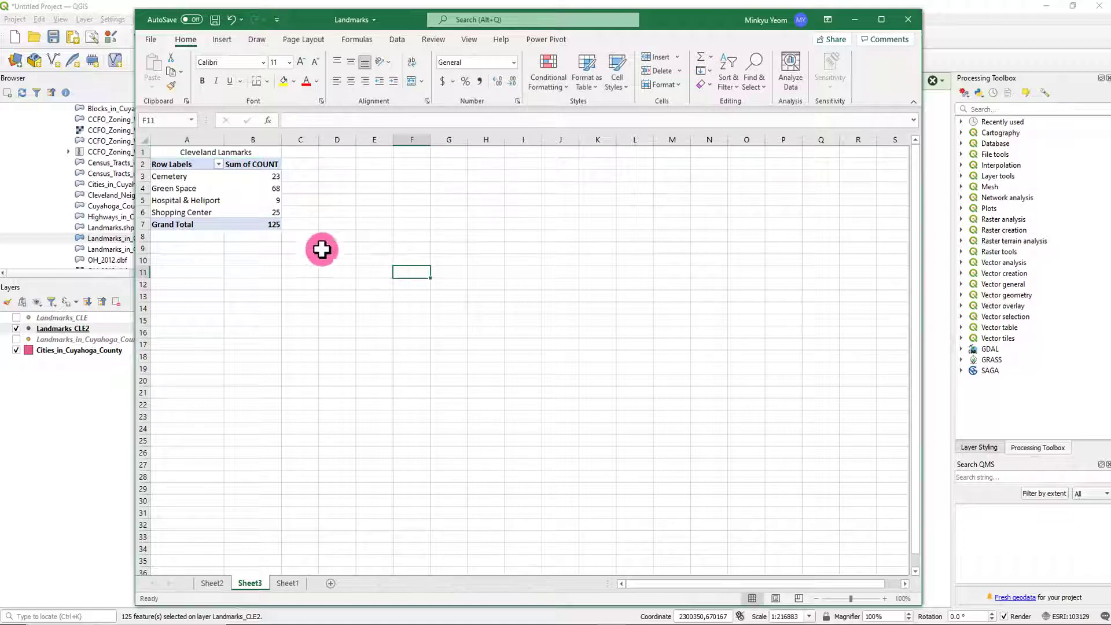
# - Apply all borders to the copied PivotTable, from the header row through the Grand Total row
pyautogui.moveTo(191, 165); pyautogui.dragTo(241, 225)
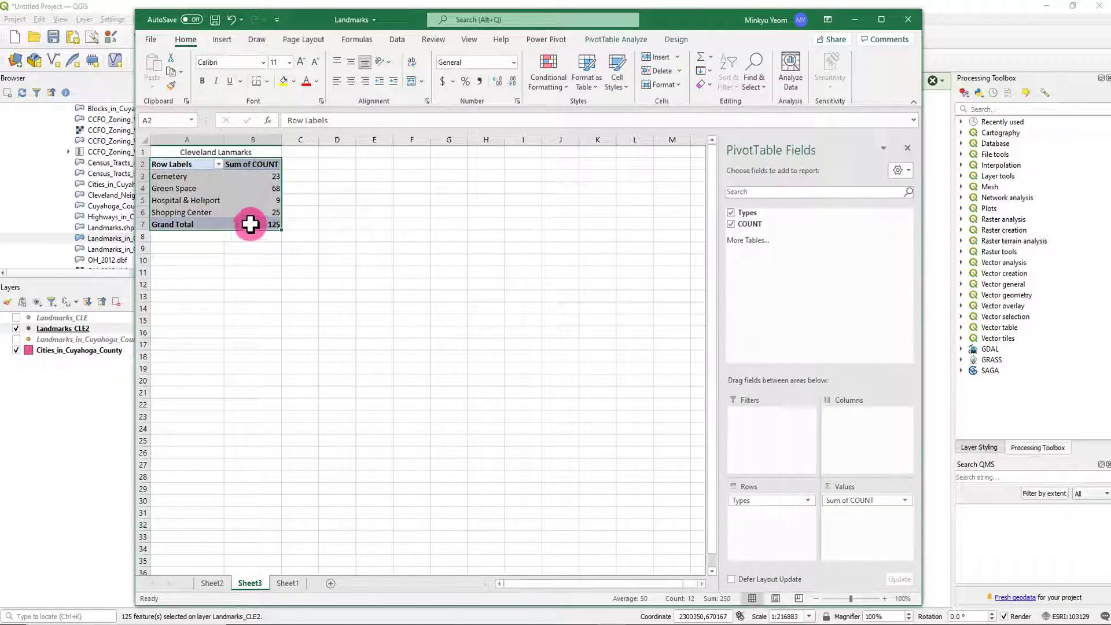
pyautogui.click(268, 81)
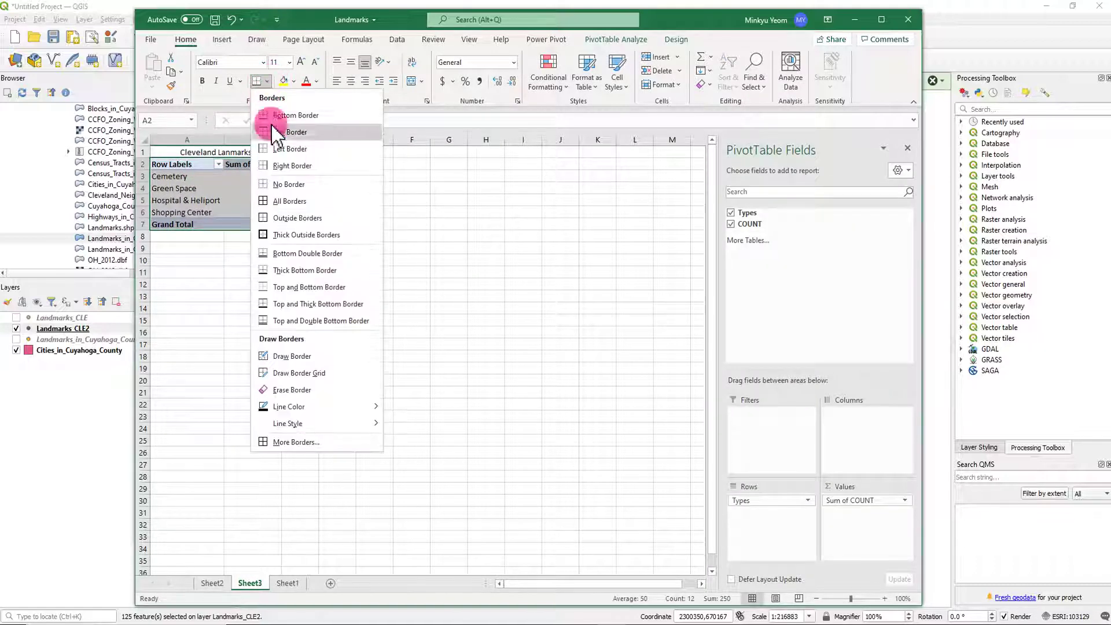
pyautogui.click(284, 202)
pyautogui.click(336, 203)
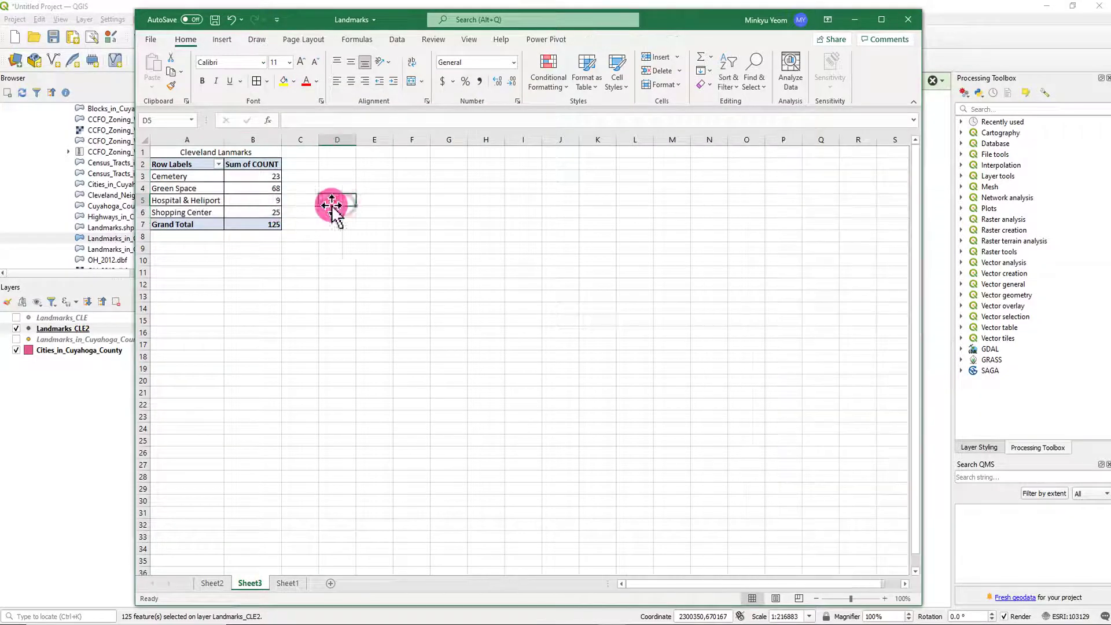
# - Rename the Row Labels header of the copied PivotTable to "Type"
pyautogui.click(191, 166)
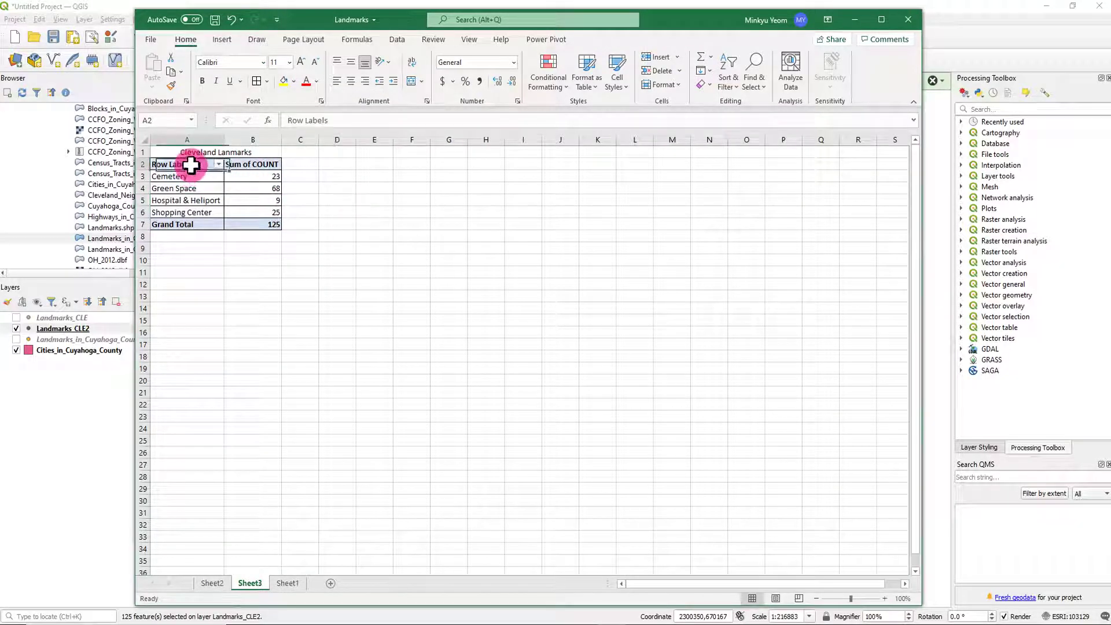
pyautogui.click(347, 211)
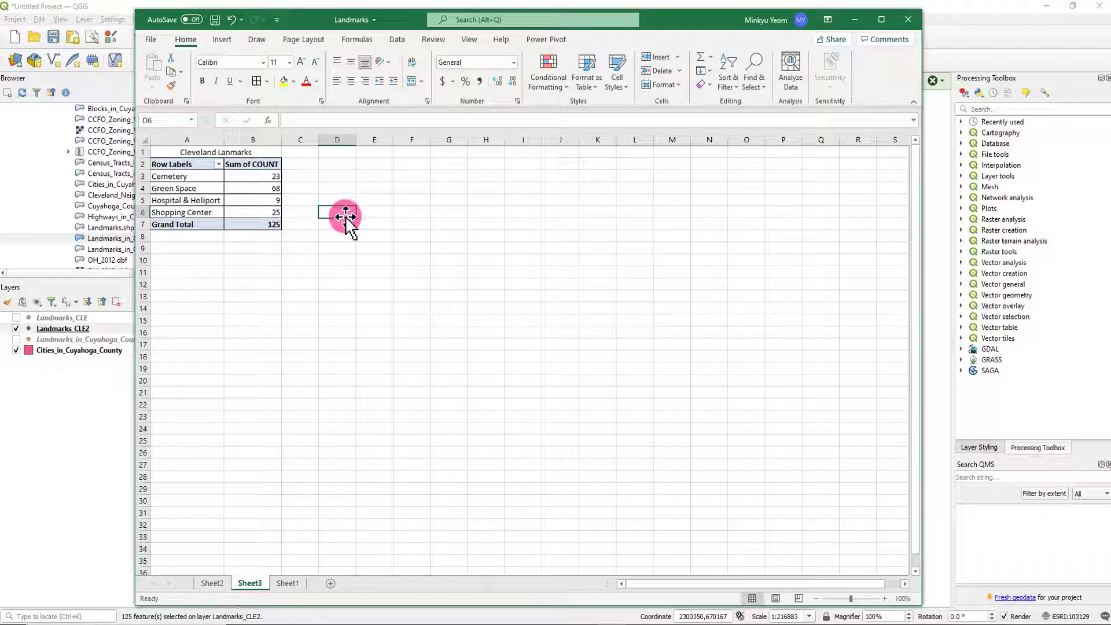
pyautogui.click(196, 166)
pyautogui.click(343, 121)
pyautogui.moveTo(339, 119); pyautogui.dragTo(249, 118)
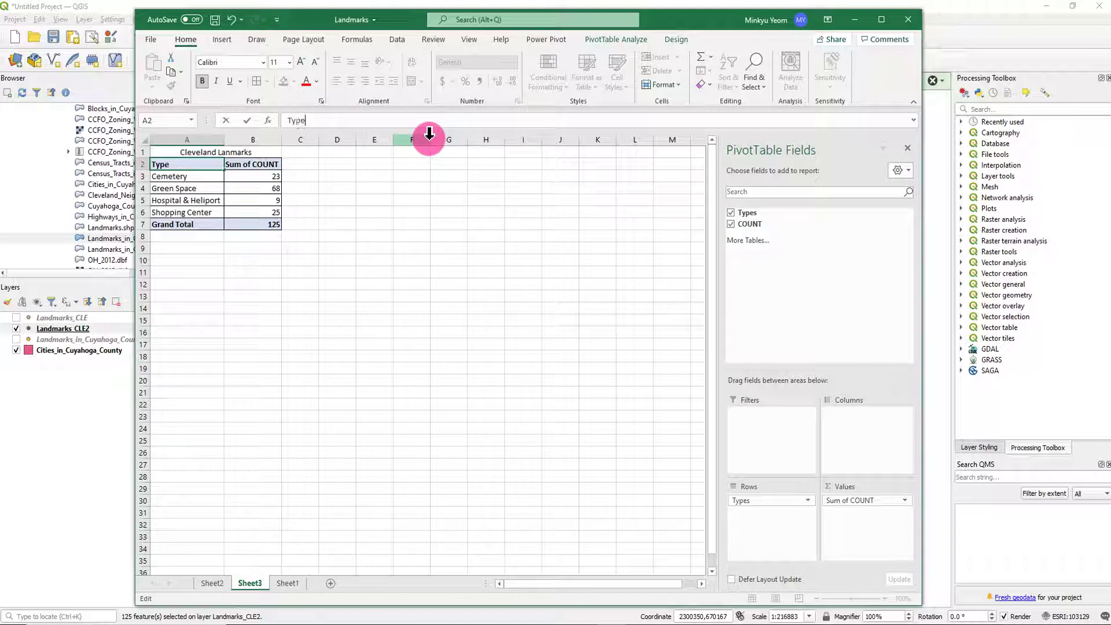
pyautogui.click(420, 197)
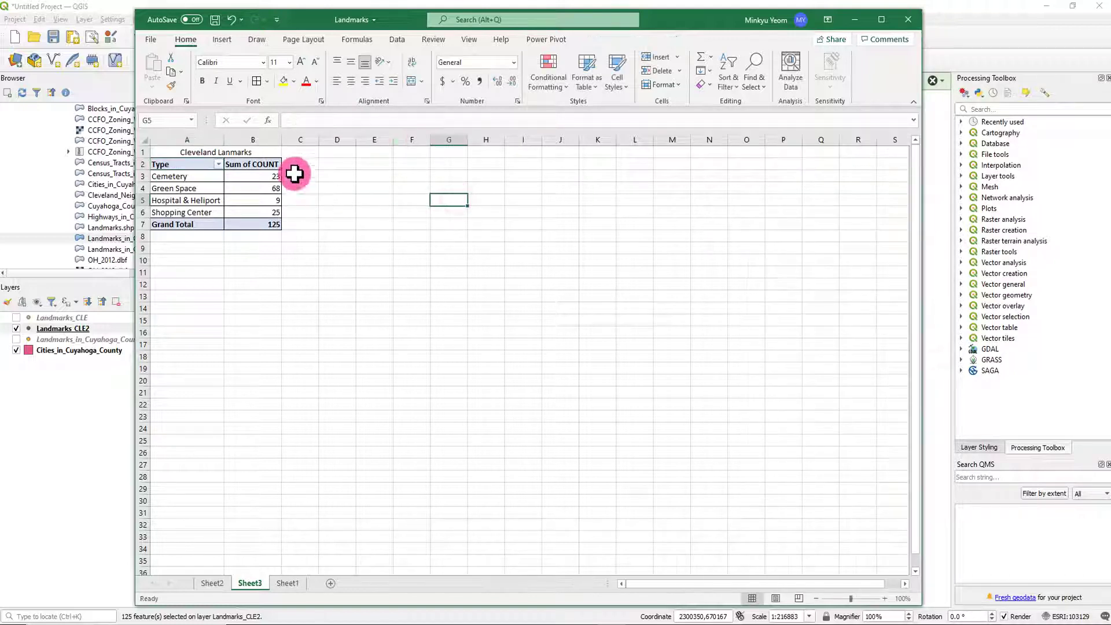
# - Try to rename the Sum of COUNT header of the copied PivotTable, first to "COUNT" and again to "Count"
pyautogui.click(269, 164)
pyautogui.moveTo(317, 120); pyautogui.dragTo(262, 115)
pyautogui.press('BackSpace')
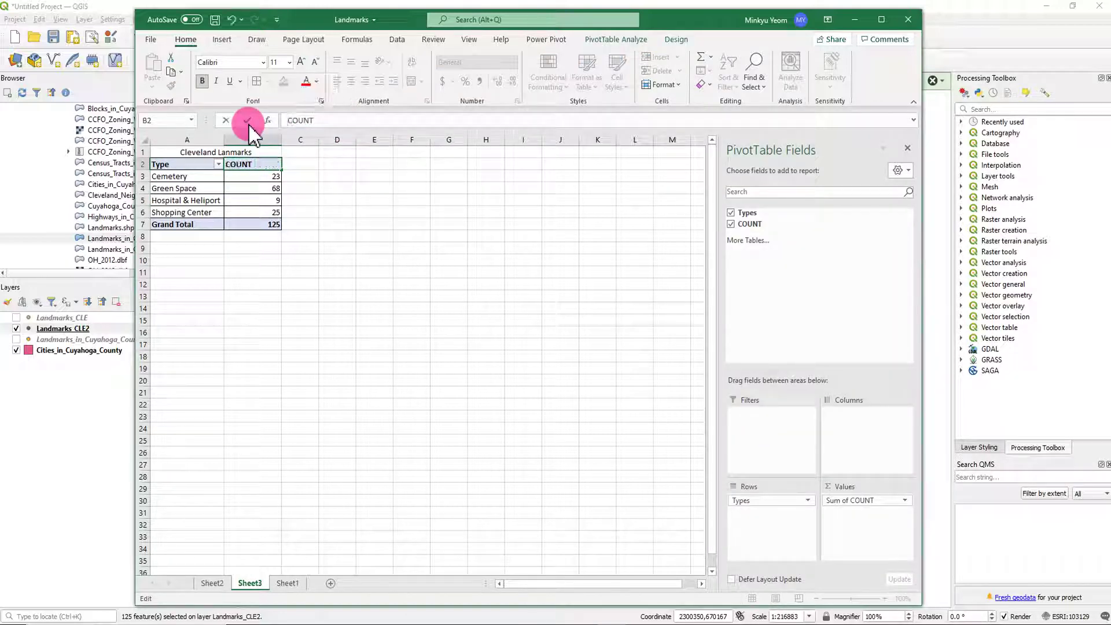
pyautogui.doubleClick(322, 119)
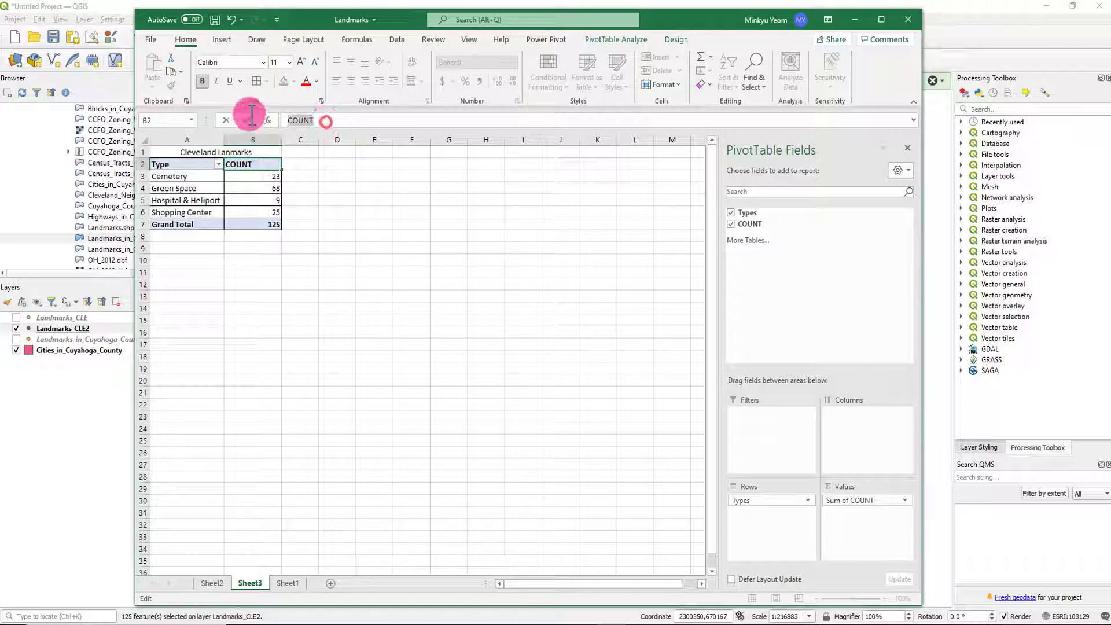
pyautogui.write('Count')
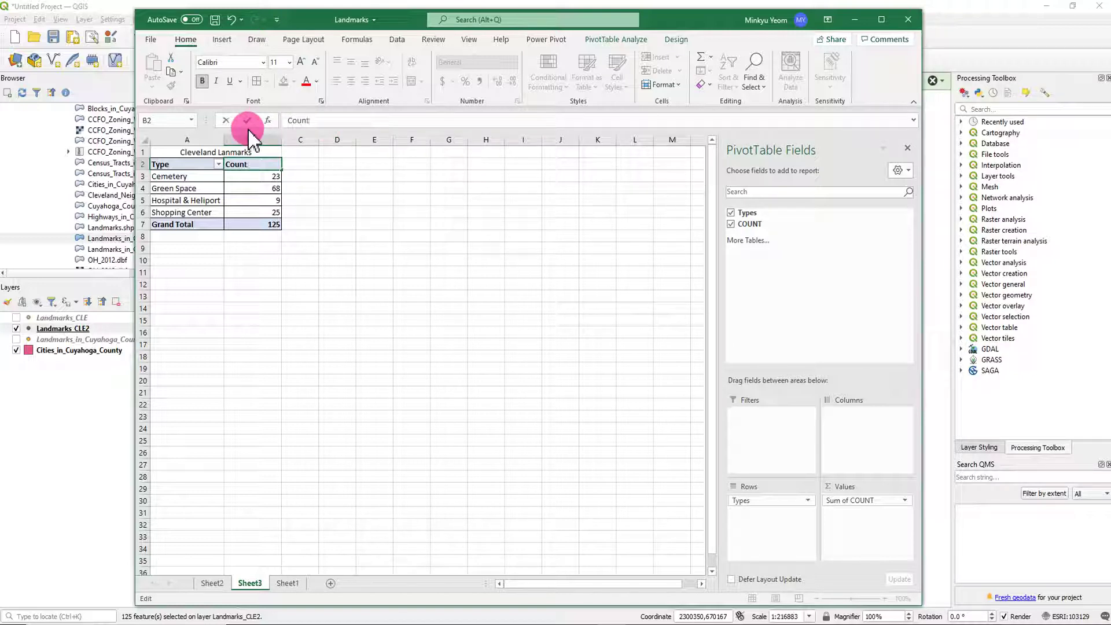
pyautogui.click(248, 123)
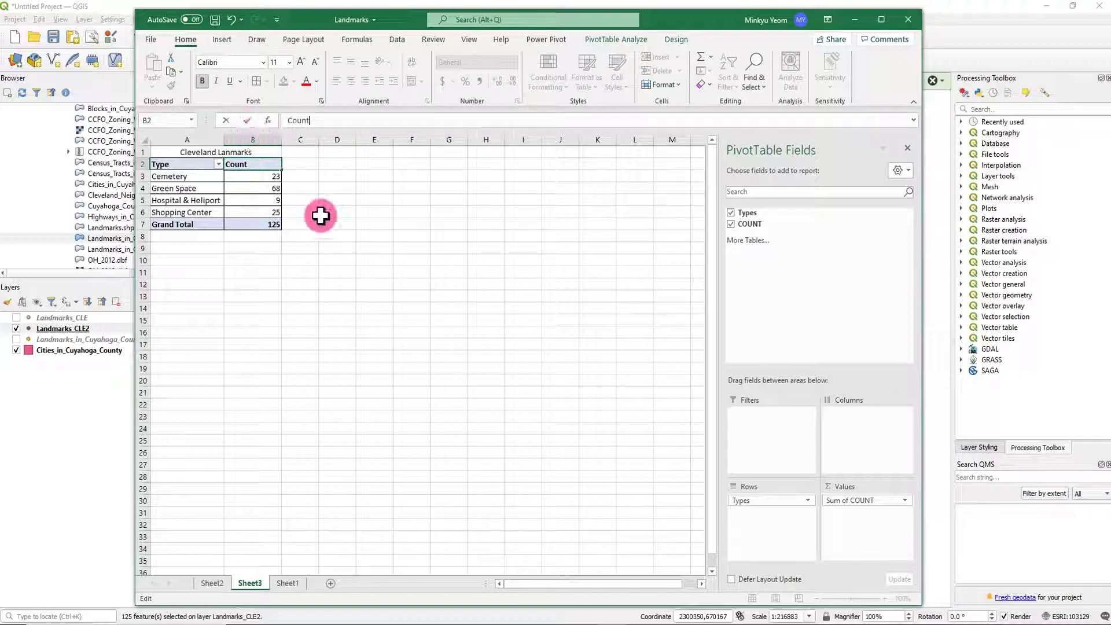
pyautogui.click(561, 351)
pyautogui.click(426, 323)
pyautogui.click(561, 350)
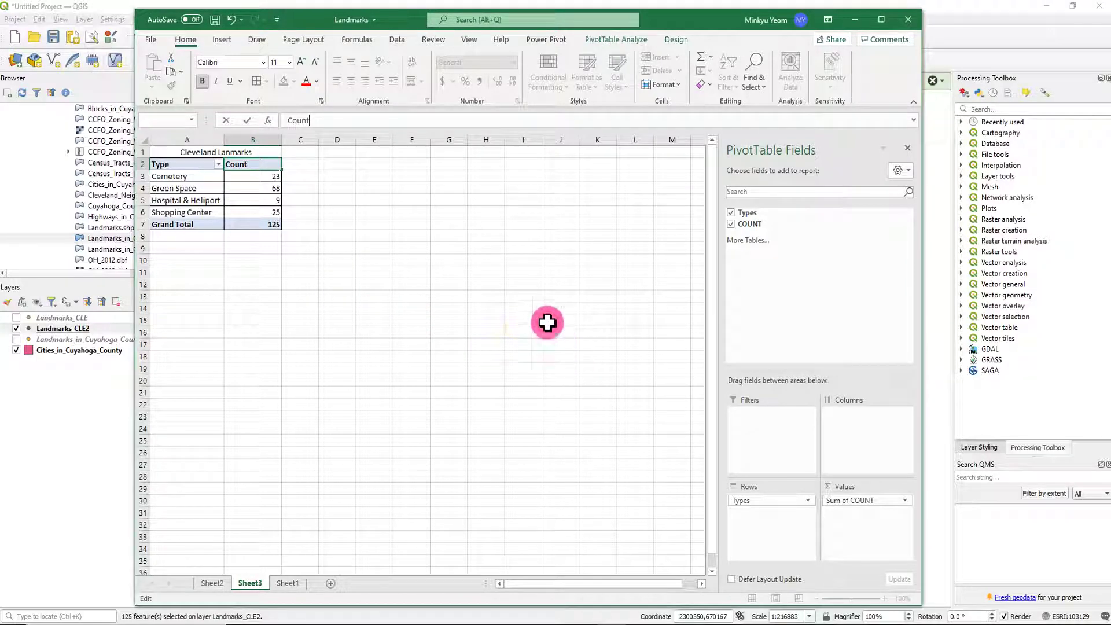
pyautogui.click(188, 159)
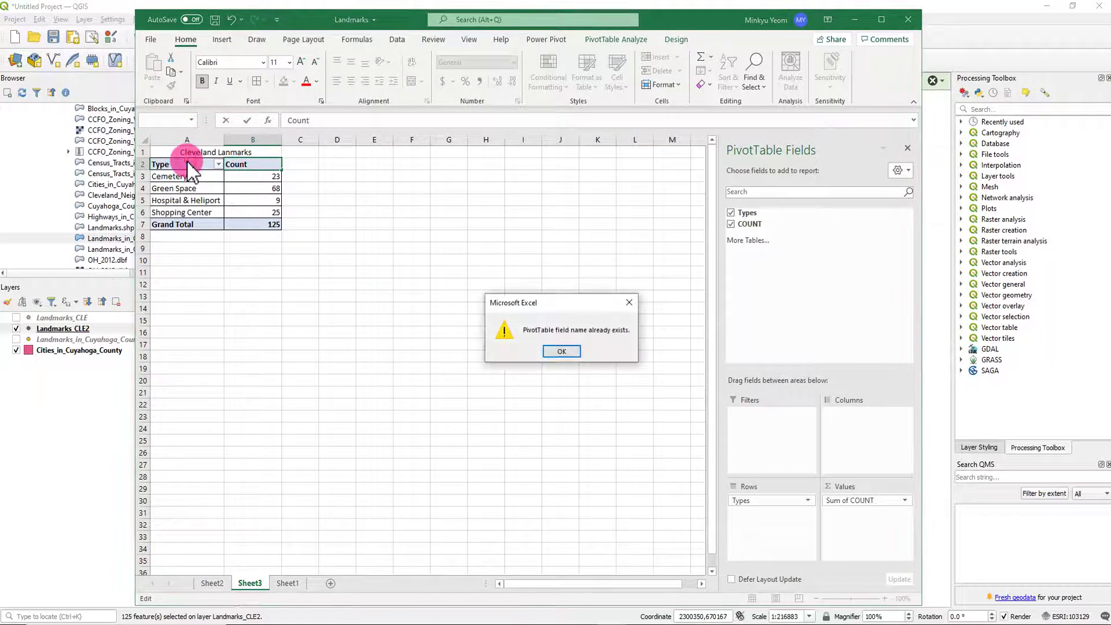
pyautogui.click(628, 303)
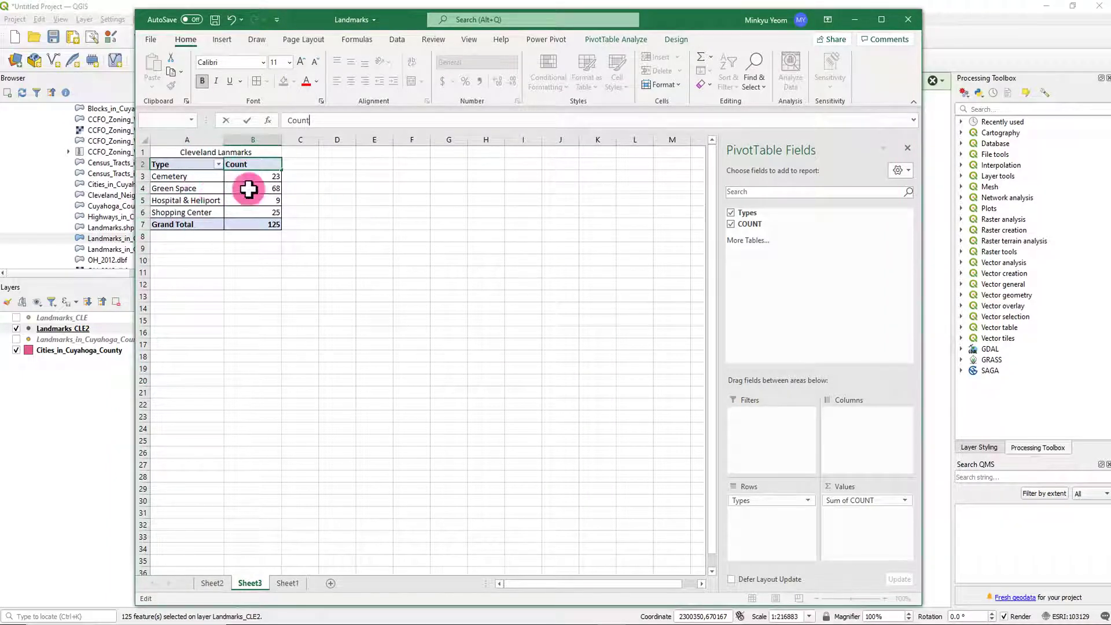
# - Hide the PivotTable field list and try to switch to Sheet1, dismissing the name warnings
pyautogui.click(288, 584)
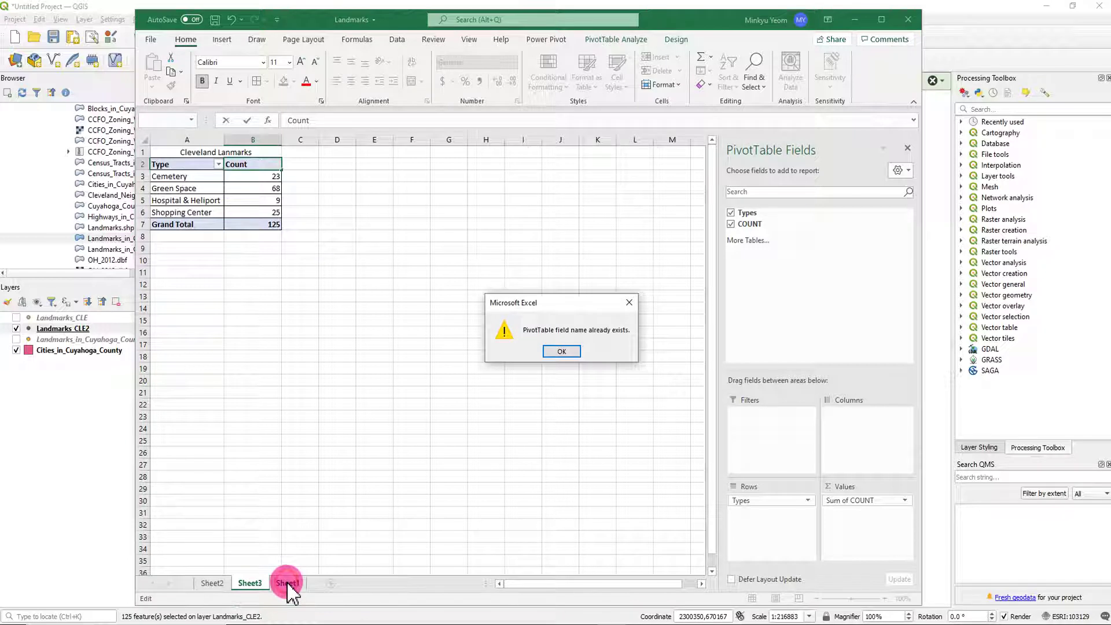
pyautogui.click(565, 353)
pyautogui.click(906, 155)
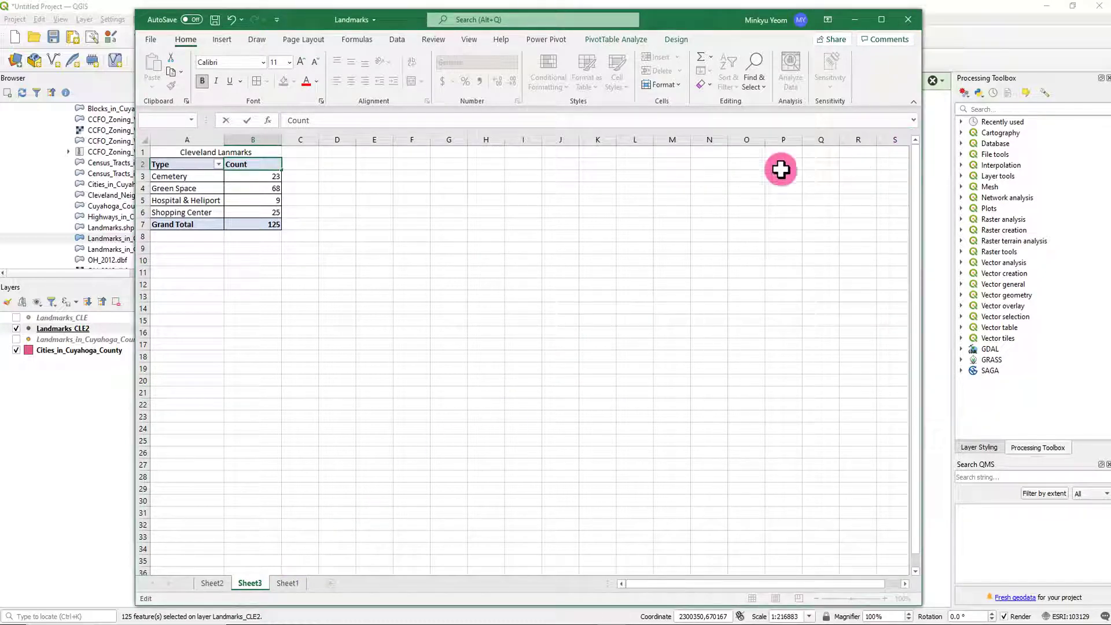
pyautogui.click(255, 572)
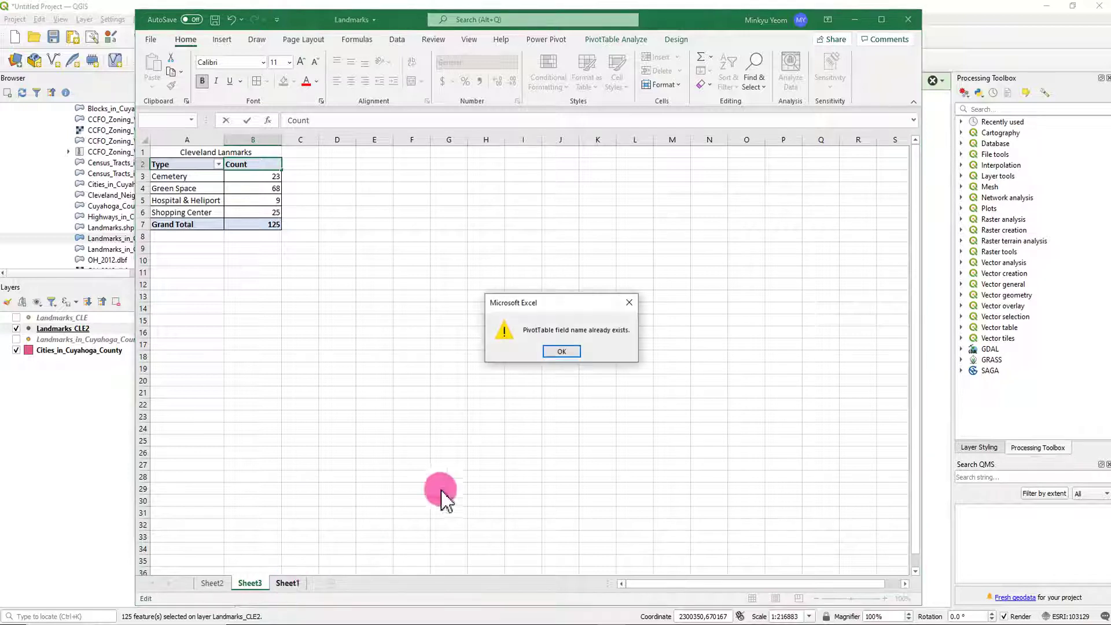
pyautogui.click(565, 353)
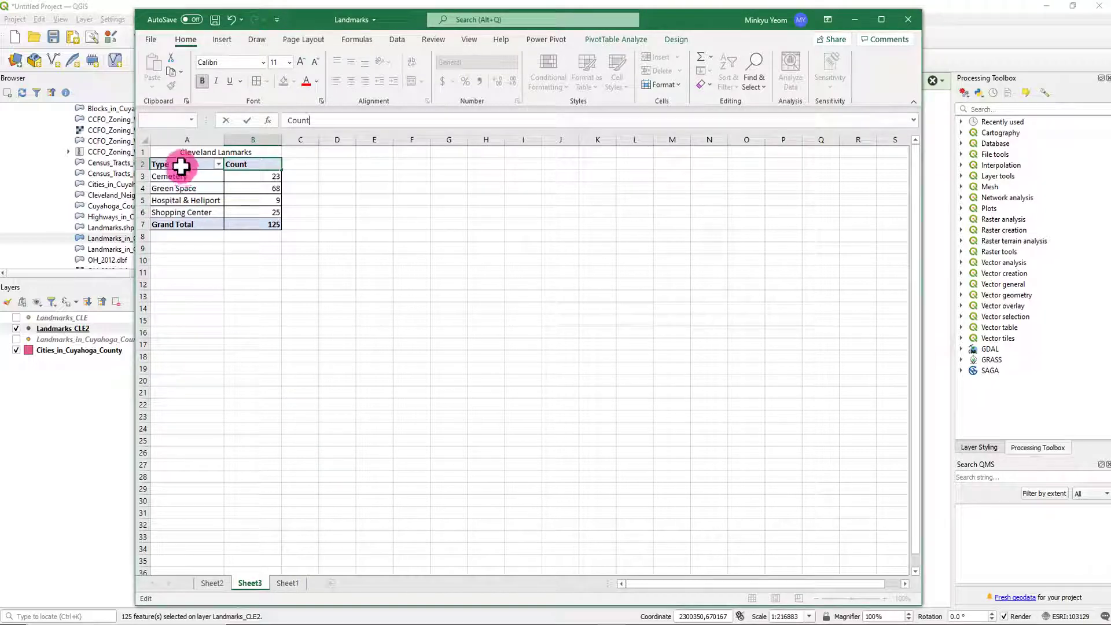
# - Move the Excel window off the screen, switch to QGIS, close the Landmarks_CLE2 attribute table and dismiss the export messages
pyautogui.moveTo(345, 23); pyautogui.dragTo(425, 28)
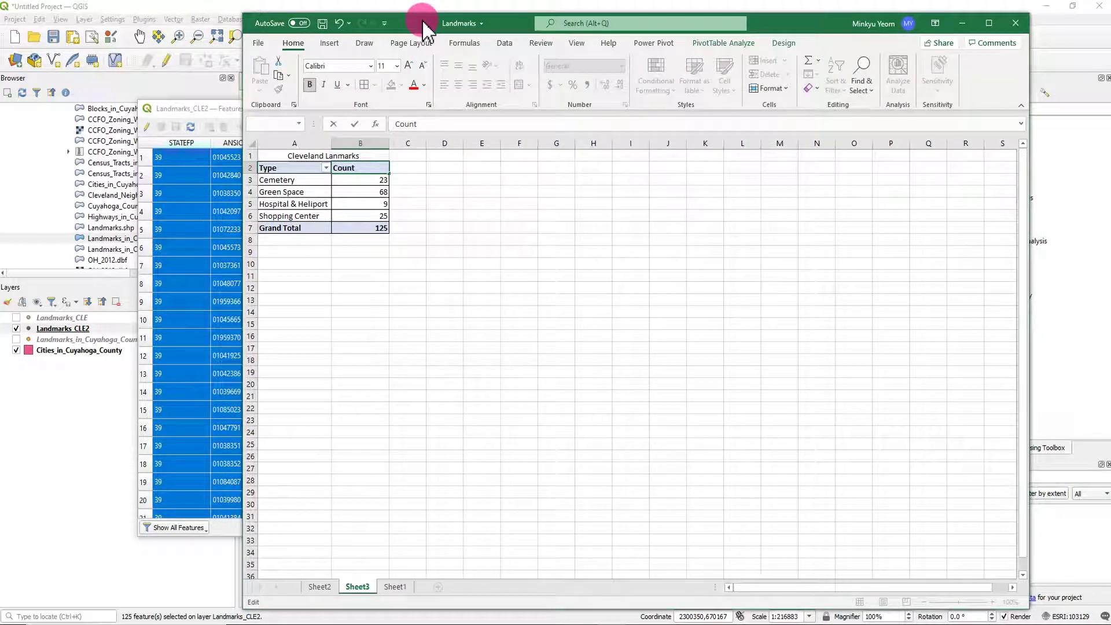
pyautogui.moveTo(425, 27); pyautogui.dragTo(1110, 40)
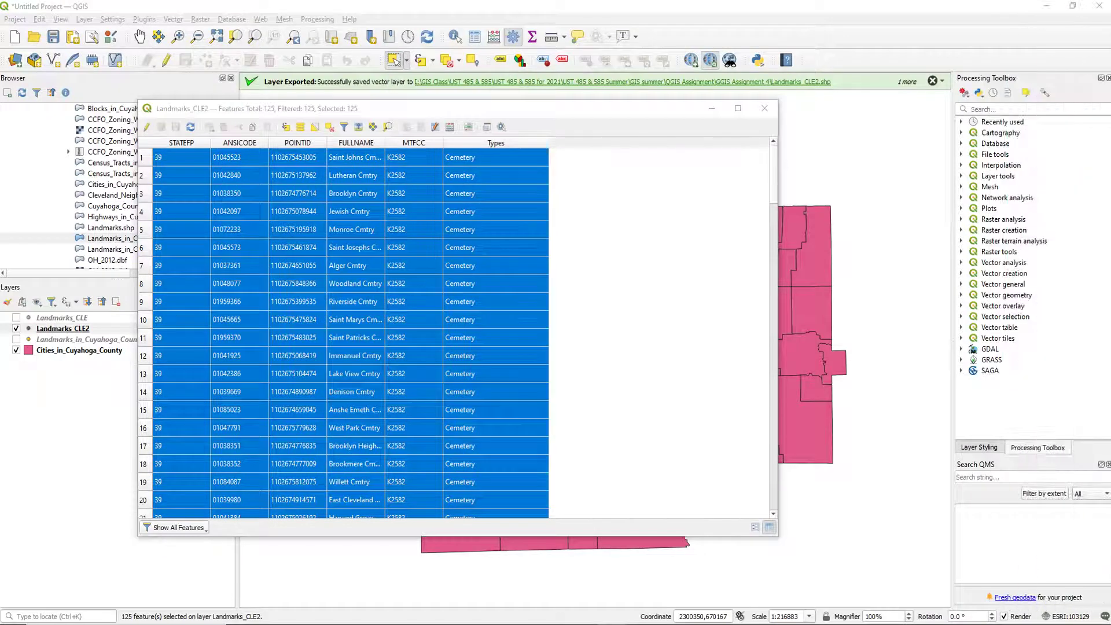
pyautogui.click(765, 110)
pyautogui.click(934, 81)
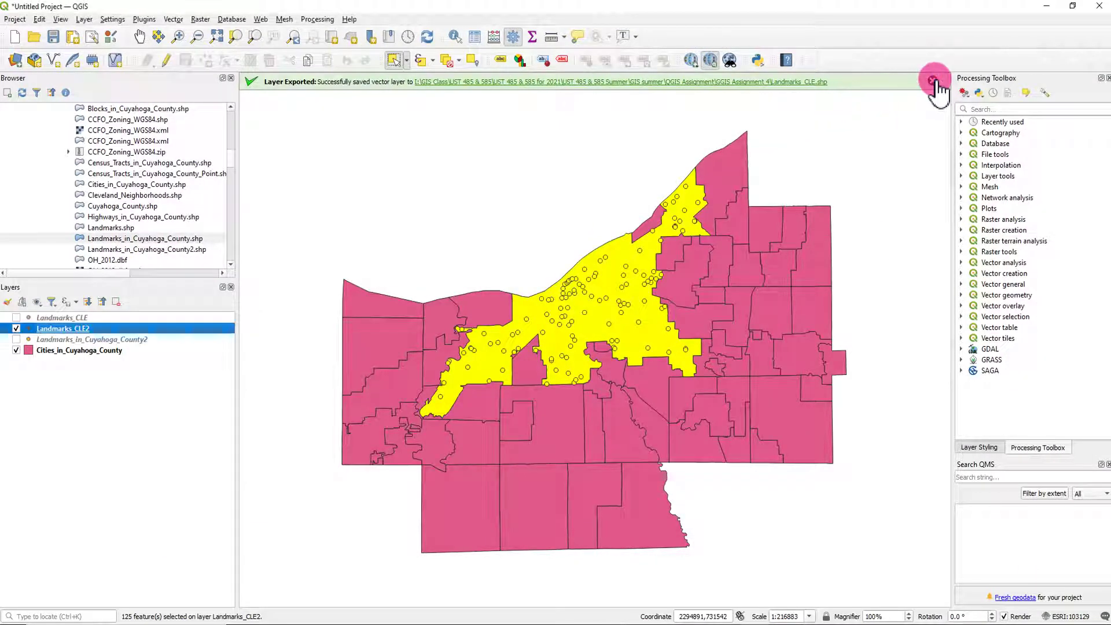
pyautogui.click(934, 82)
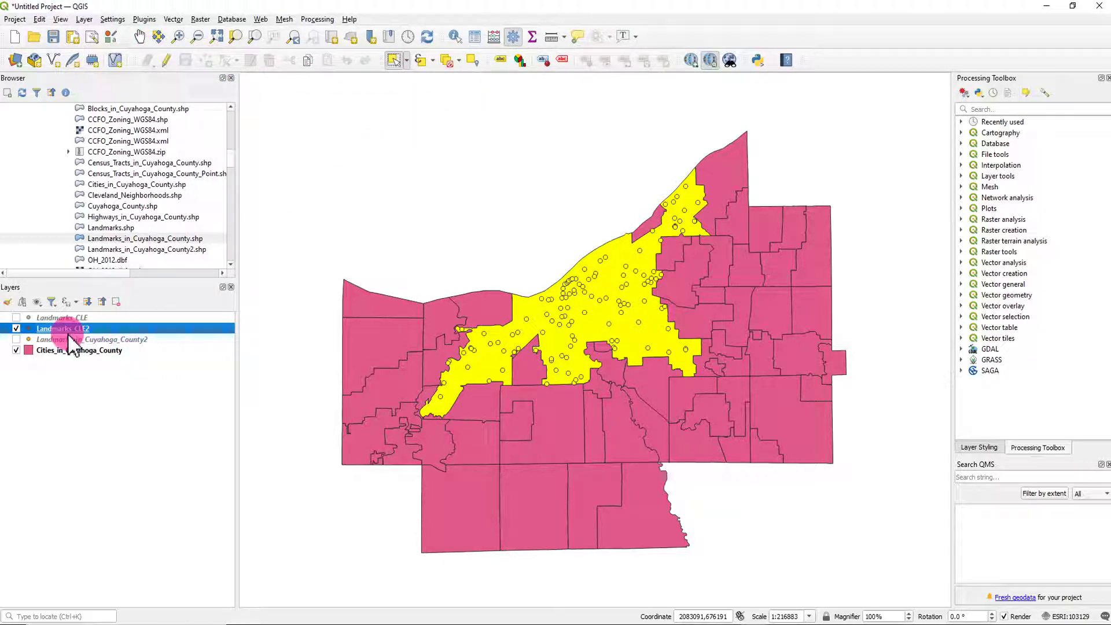
# - Hide the Landmarks_CLE2 layer and deselect all features of Cities_in_Cuyahoga_County from its attribute table
pyautogui.click(16, 329)
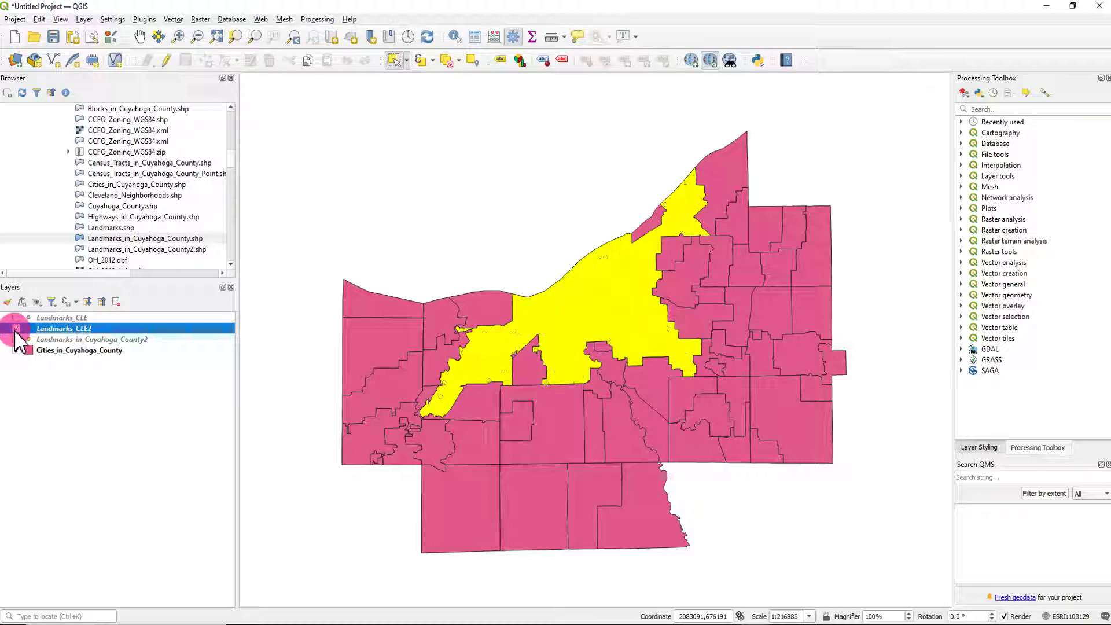
pyautogui.rightClick(114, 353)
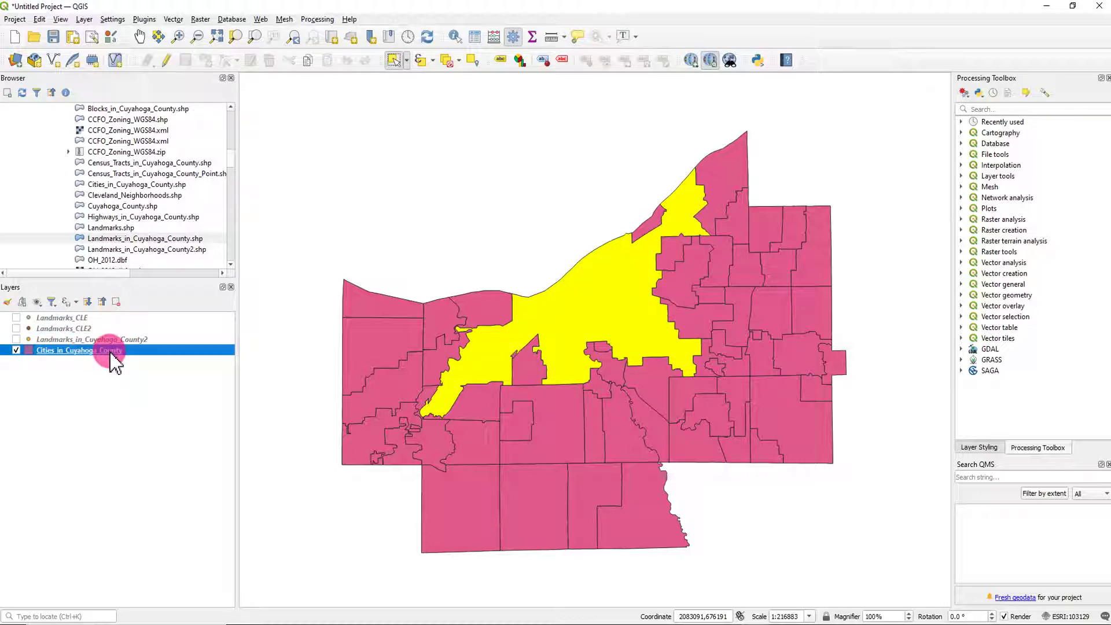
pyautogui.click(166, 489)
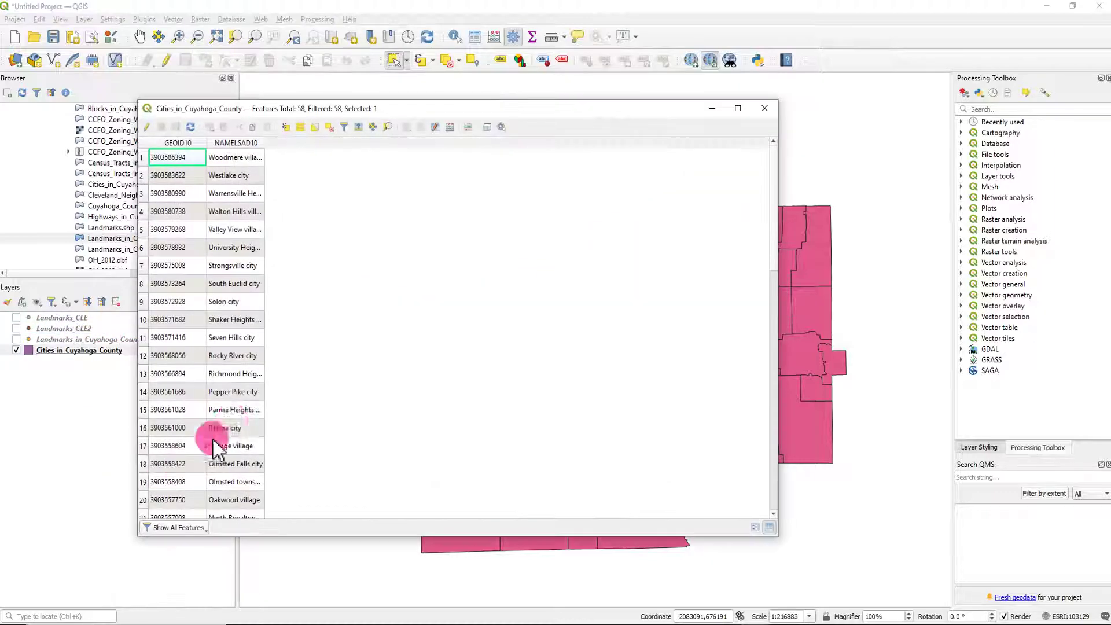
pyautogui.click(329, 127)
pyautogui.click(764, 109)
# - Select Cleveland on the map and add Strongsville and Shaker Heights to the selection
pyautogui.click(392, 60)
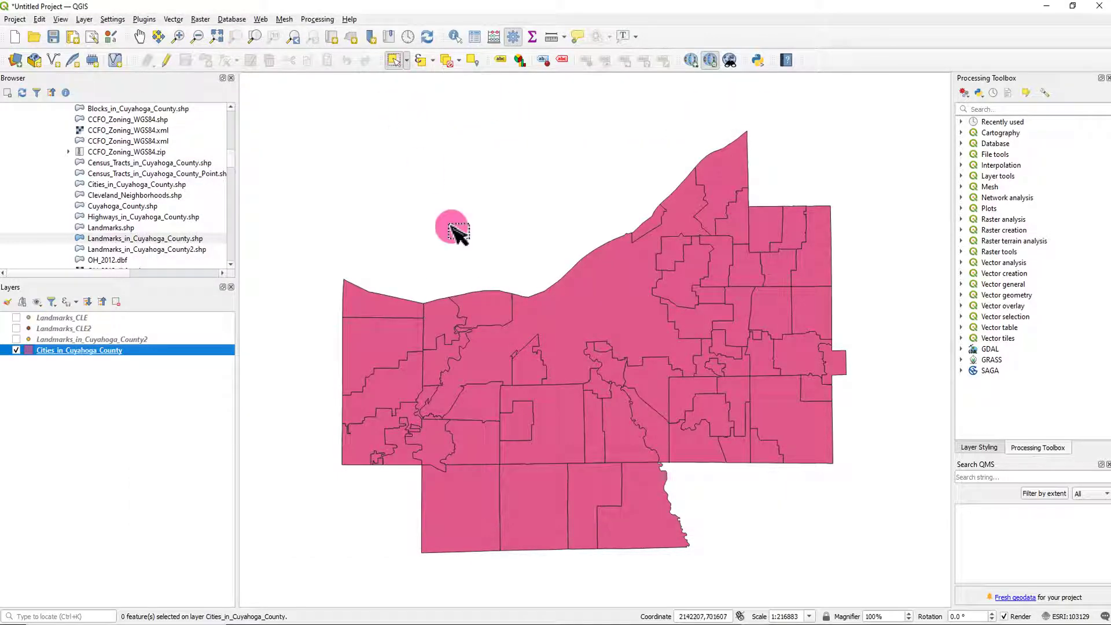
pyautogui.click(596, 311)
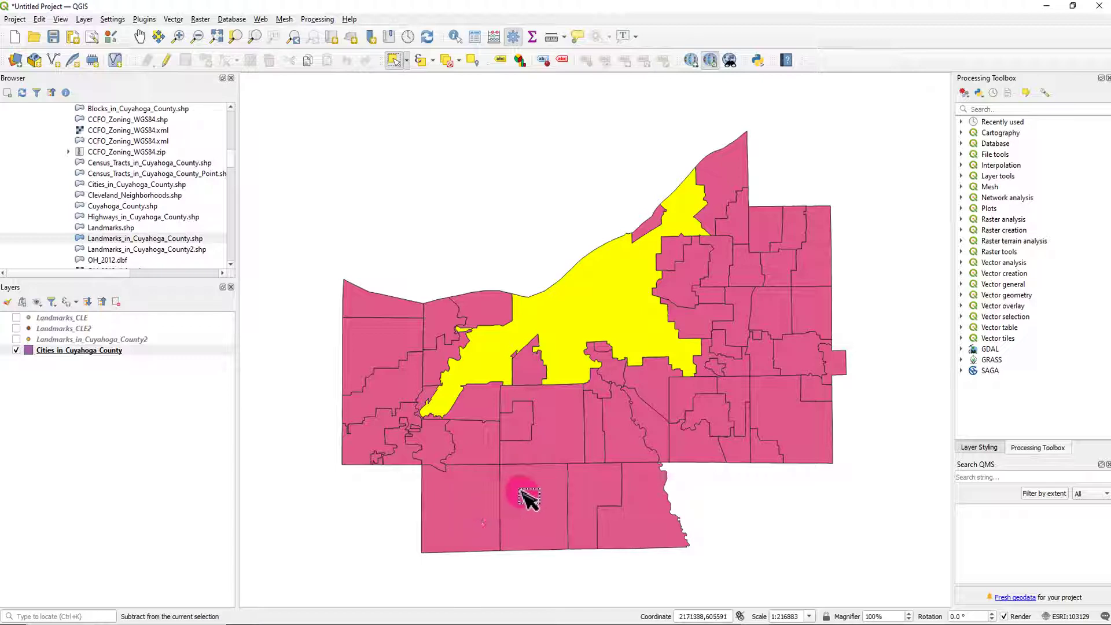
pyautogui.keyDown('shift'); pyautogui.click(462, 499); pyautogui.keyUp('shift')
pyautogui.keyDown('shift'); pyautogui.click(536, 490); pyautogui.keyUp('shift')
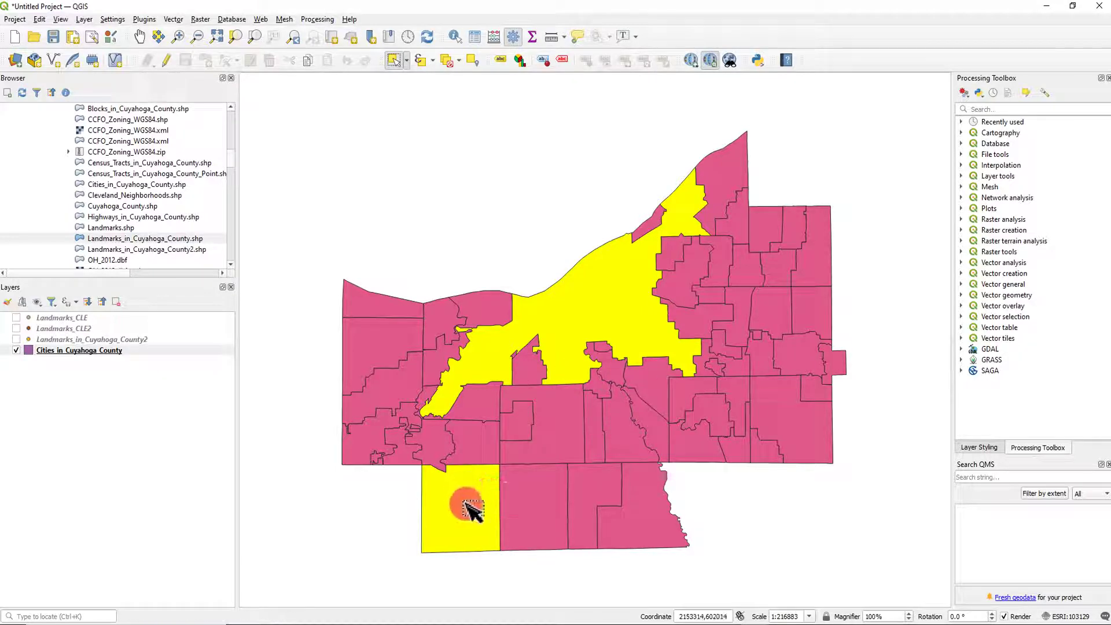
pyautogui.press('ctrl')
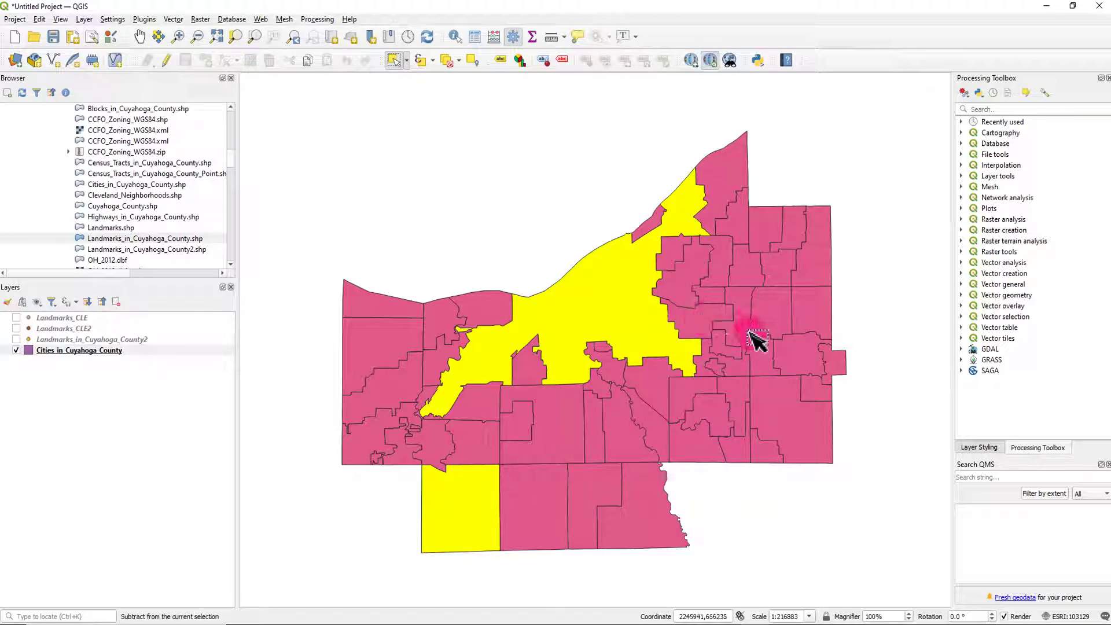
pyautogui.keyDown('ctrl'); pyautogui.click(703, 322); pyautogui.keyUp('ctrl')
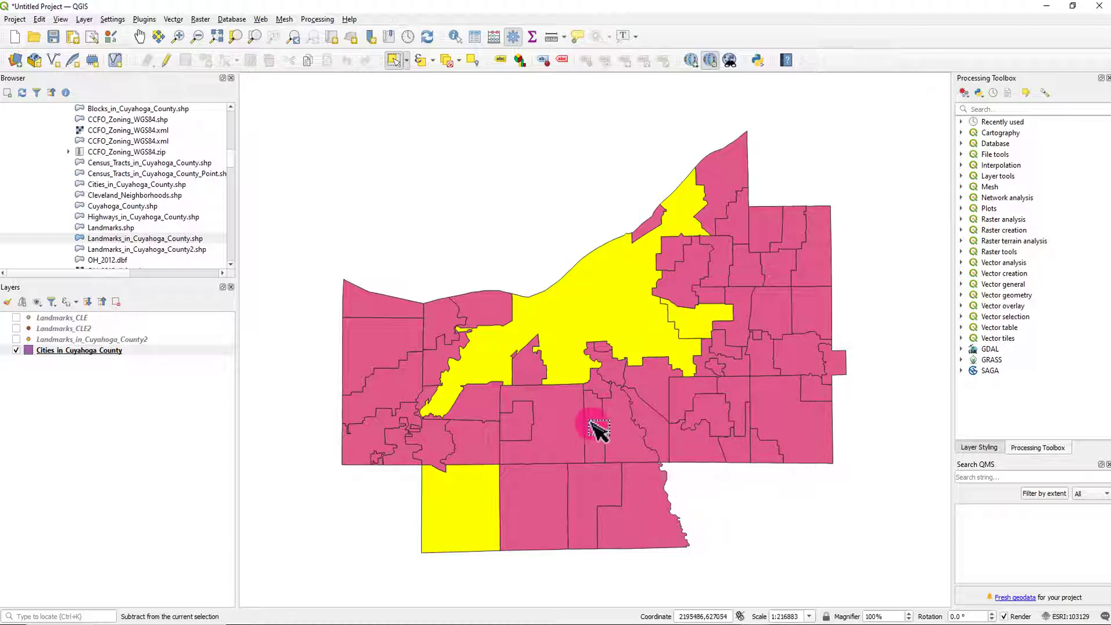
# - Label the Cities_in_Cuyahoga_County layer with Single Labels based on the NAMELSAD10 field
pyautogui.rightClick(81, 353)
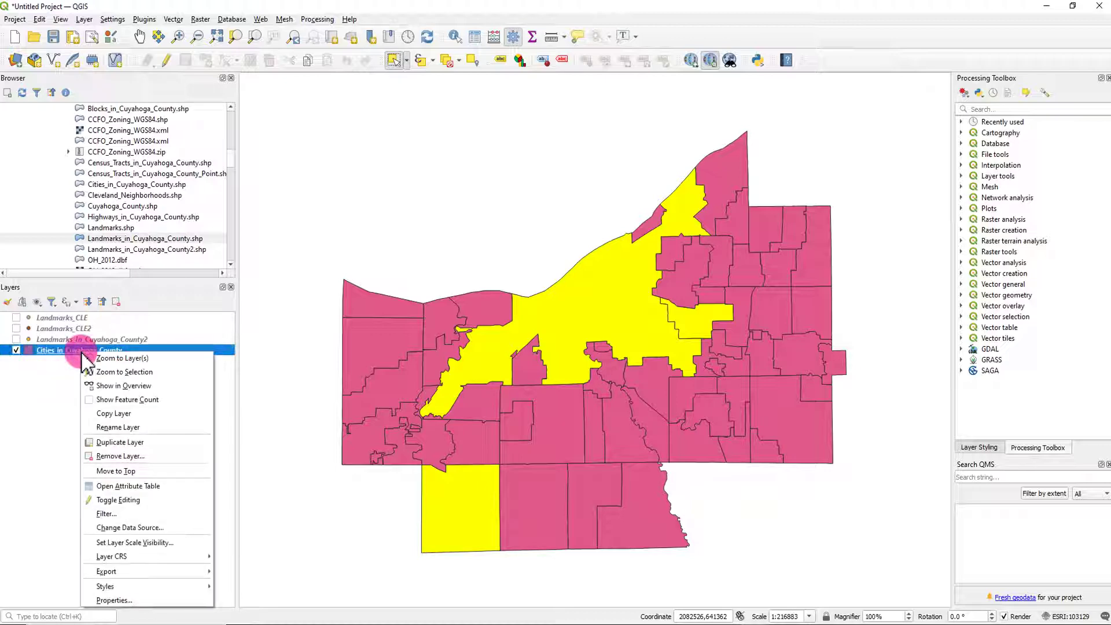
pyautogui.click(112, 601)
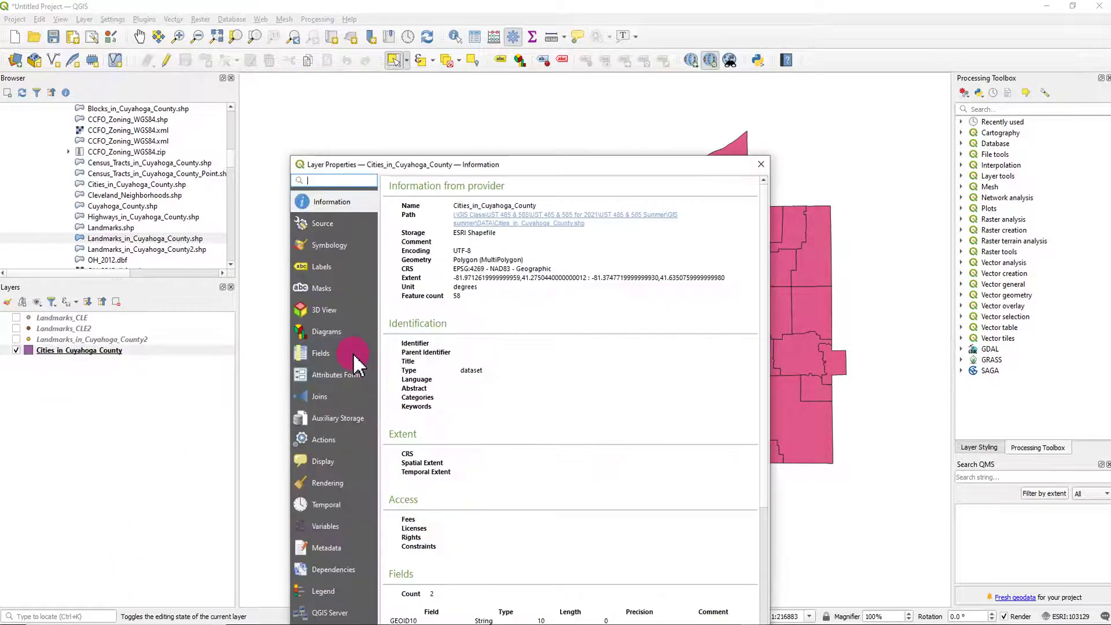
pyautogui.click(323, 268)
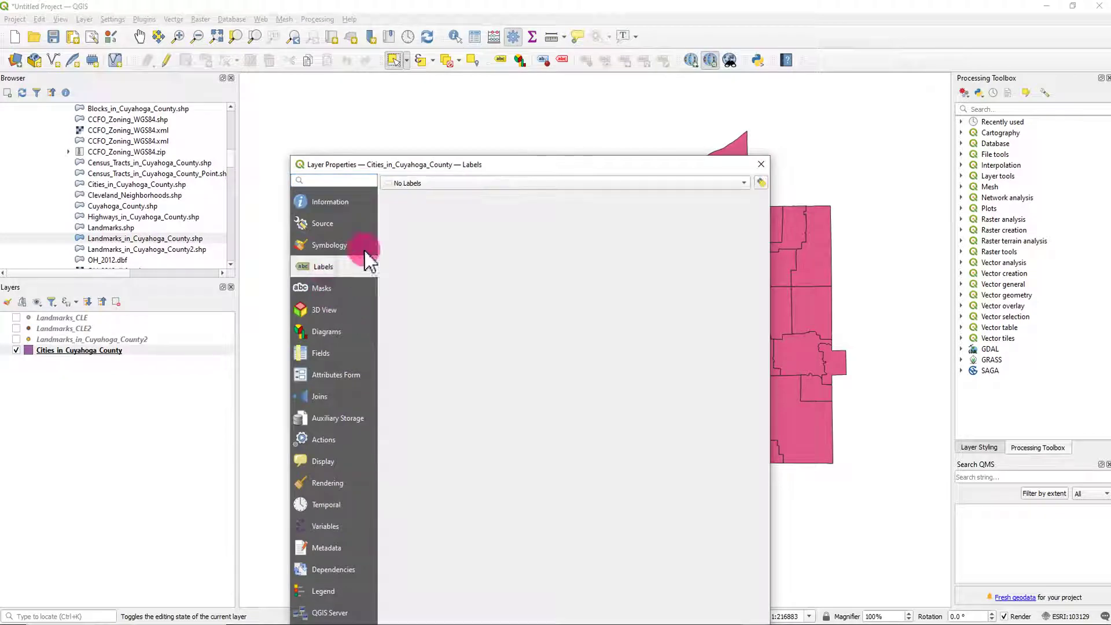
pyautogui.click(502, 183)
pyautogui.click(498, 197)
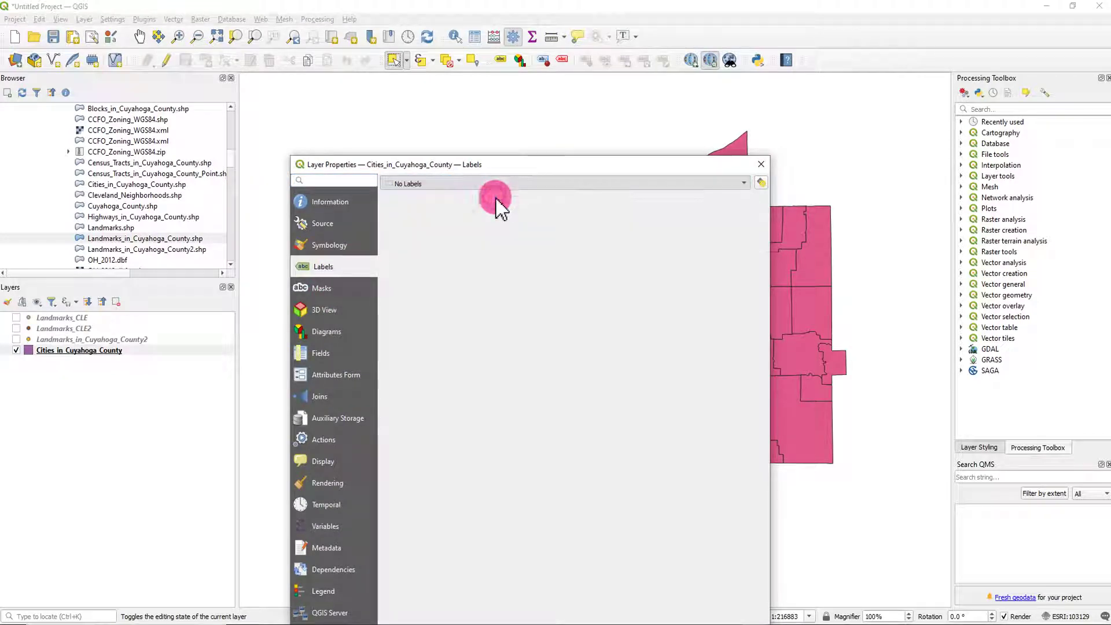
pyautogui.moveTo(522, 168); pyautogui.dragTo(517, 72)
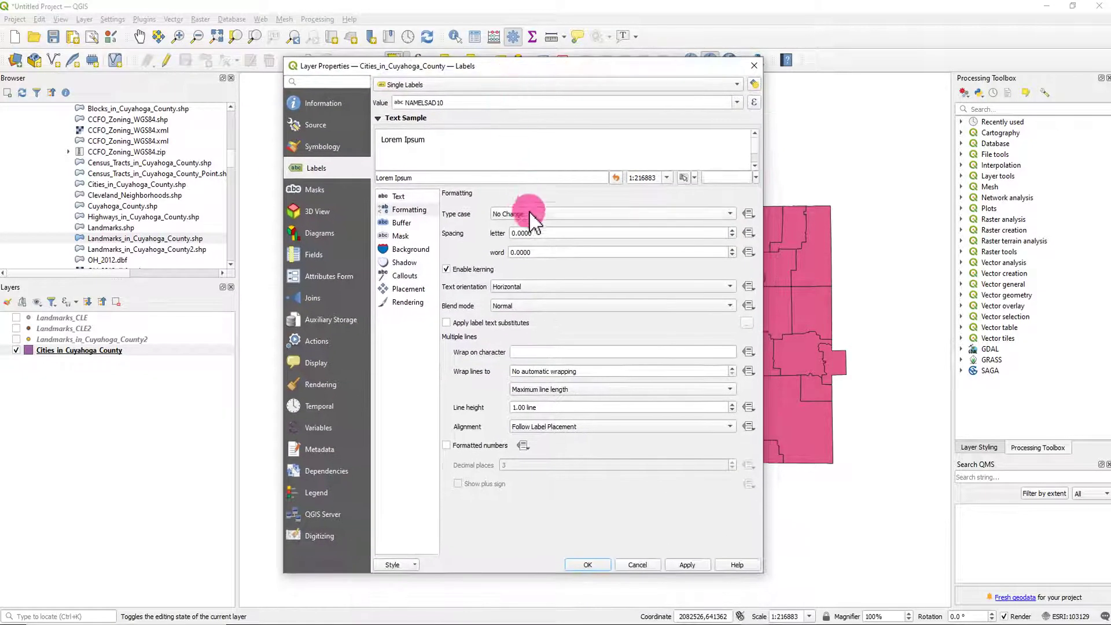
pyautogui.click(588, 565)
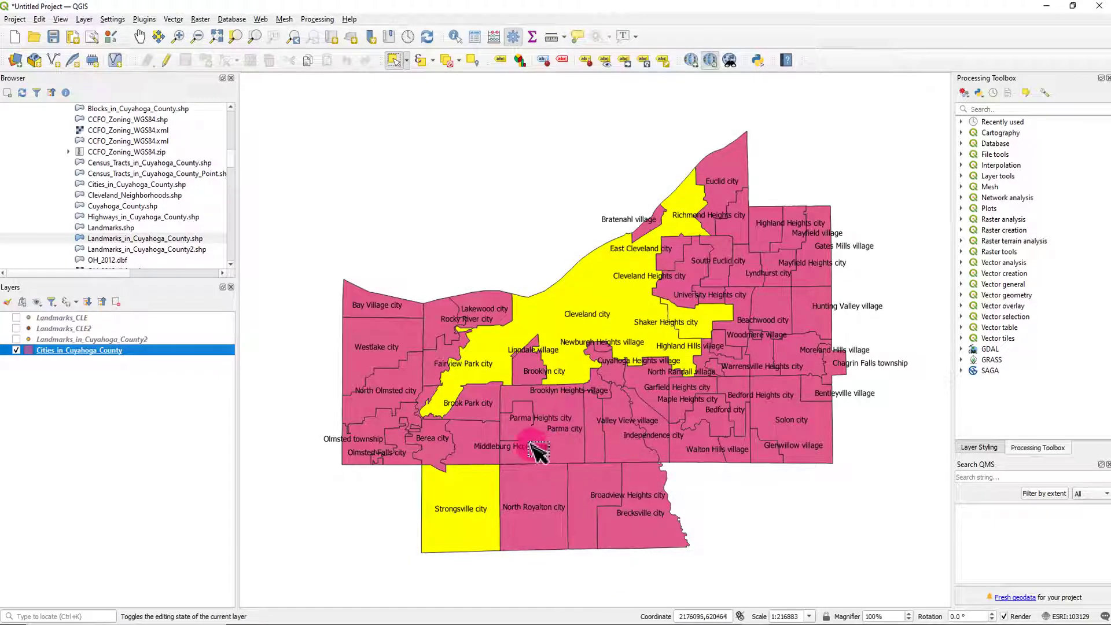
# - Enable label text substitutes and wrap the city labels' lines to 1 character
pyautogui.rightClick(112, 359)
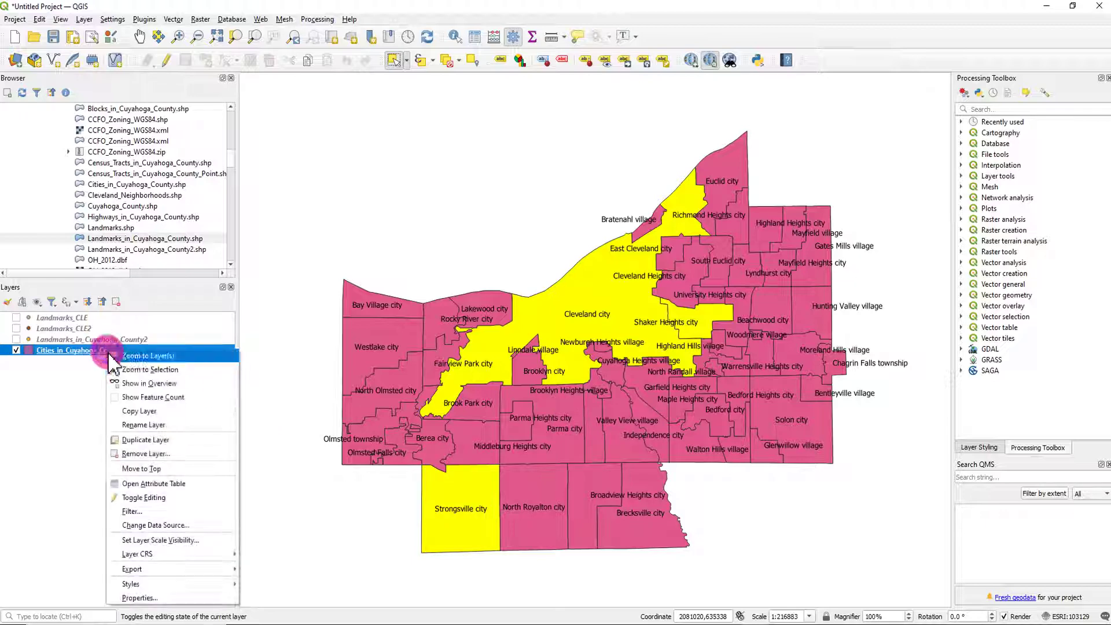
pyautogui.click(217, 599)
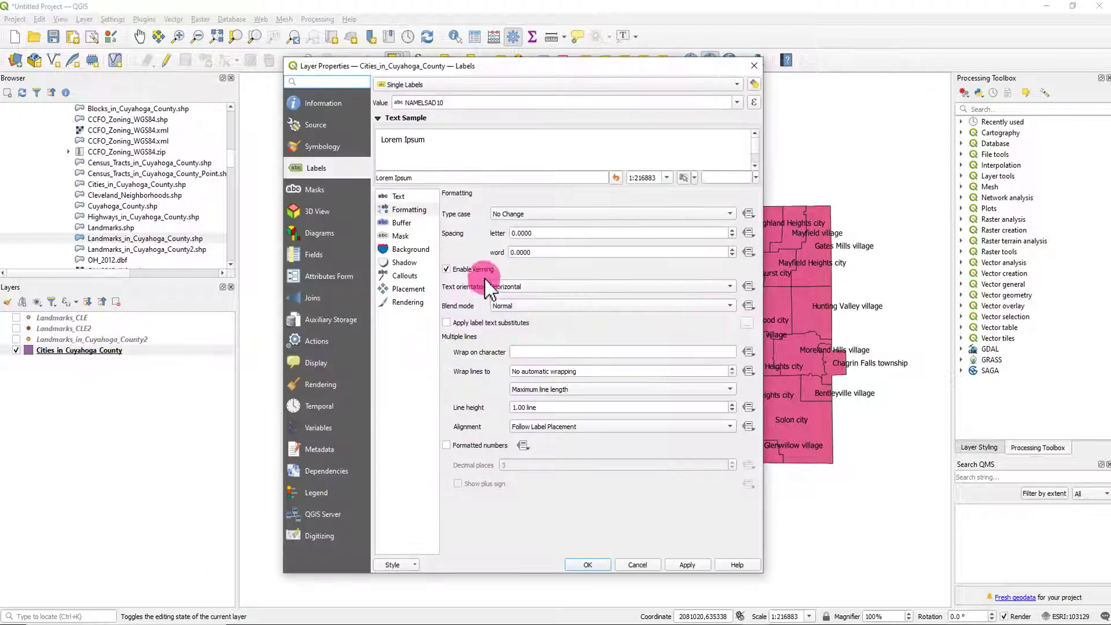
pyautogui.click(421, 213)
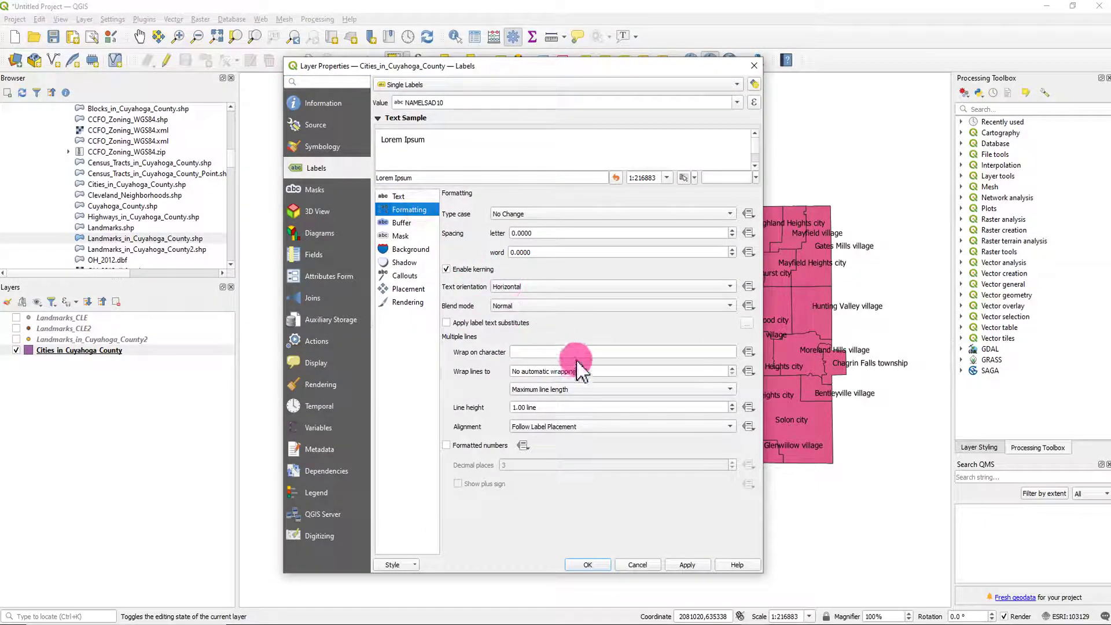
pyautogui.click(446, 323)
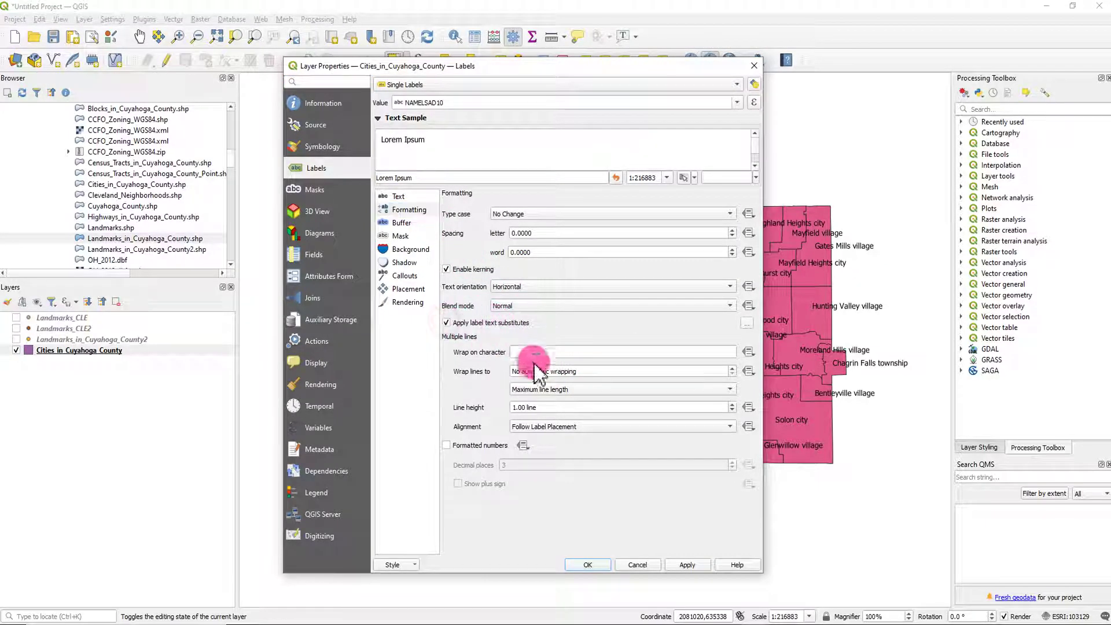
pyautogui.click(732, 370)
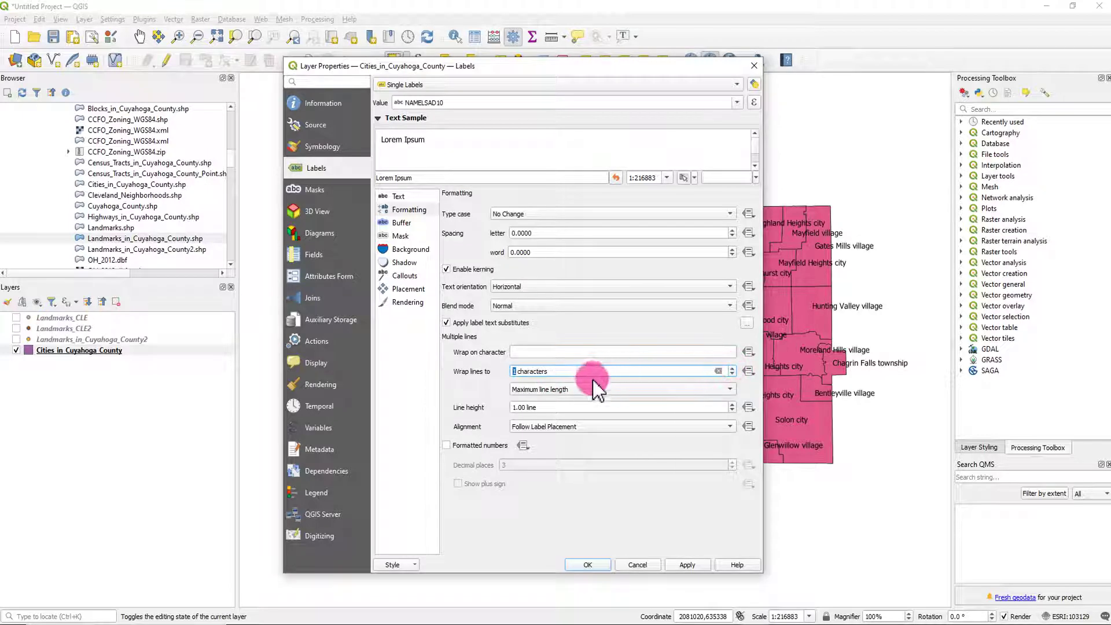
pyautogui.click(587, 565)
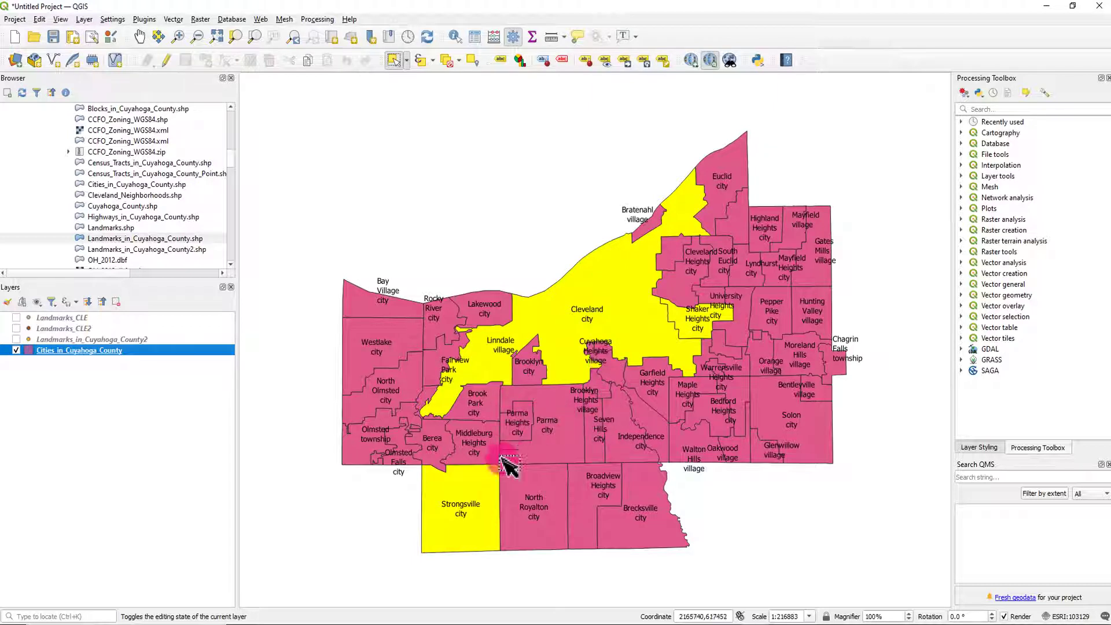
# - Add Brecksville and Solon to the selected cities on the map
pyautogui.click(647, 533)
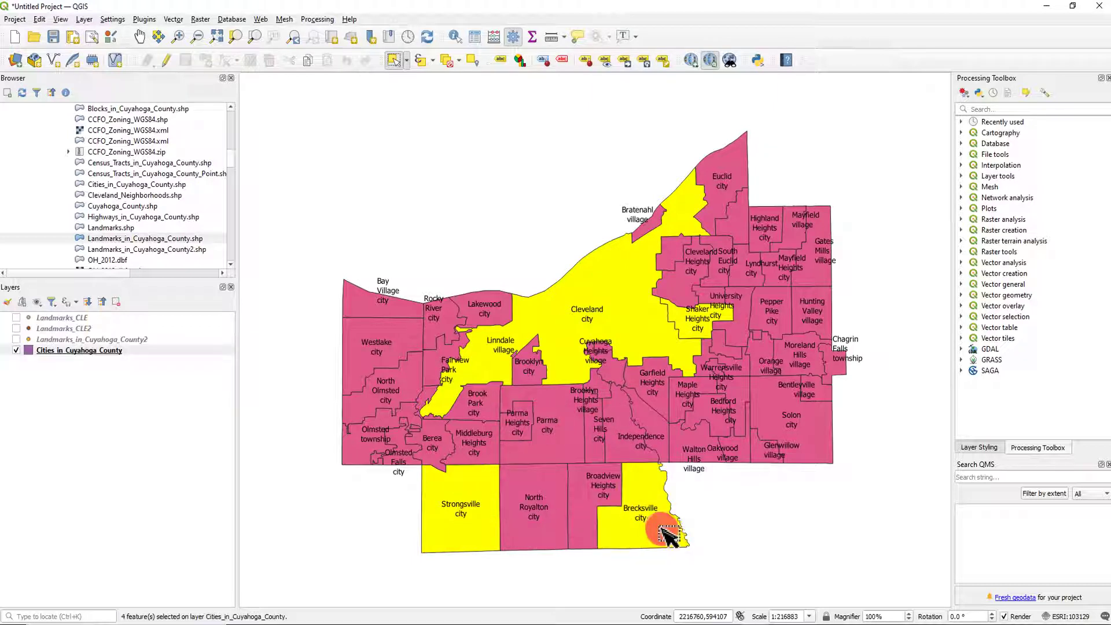
pyautogui.keyDown('shift'); pyautogui.click(827, 447); pyautogui.keyUp('shift')
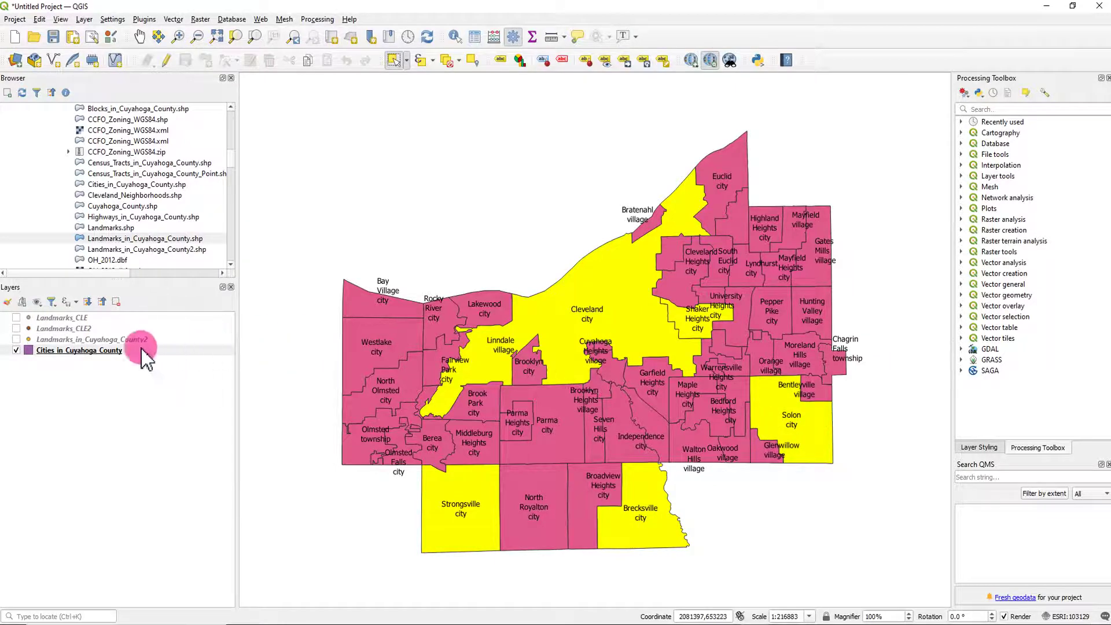
# - Show the Landmarks_in_Cuyahoga_County2 layer and deselect all its features from its attribute table
pyautogui.click(11, 340)
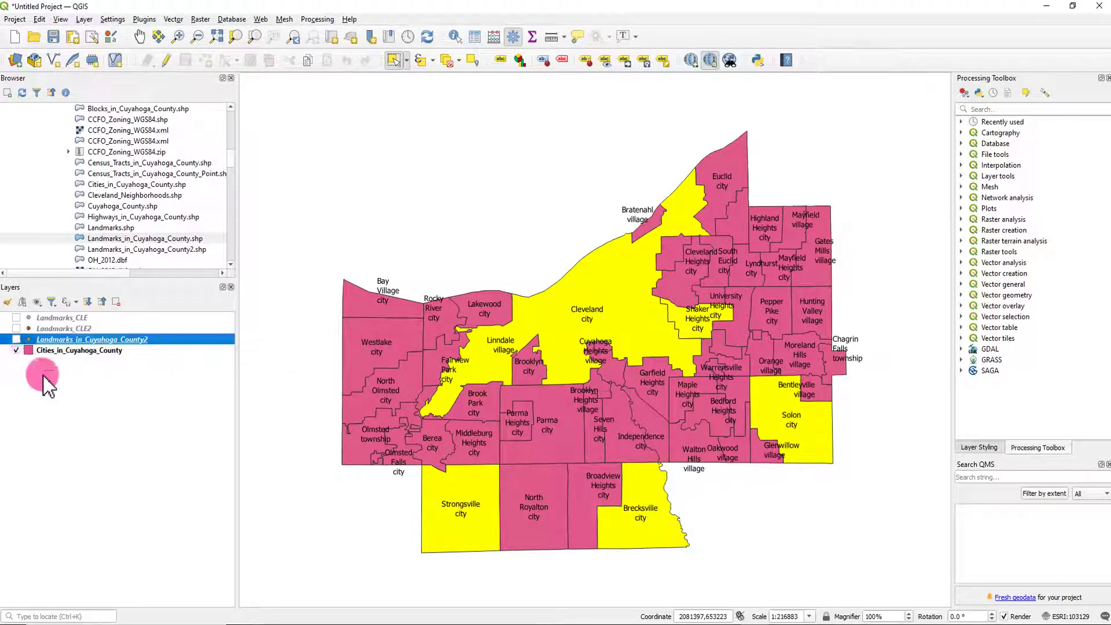
pyautogui.click(16, 340)
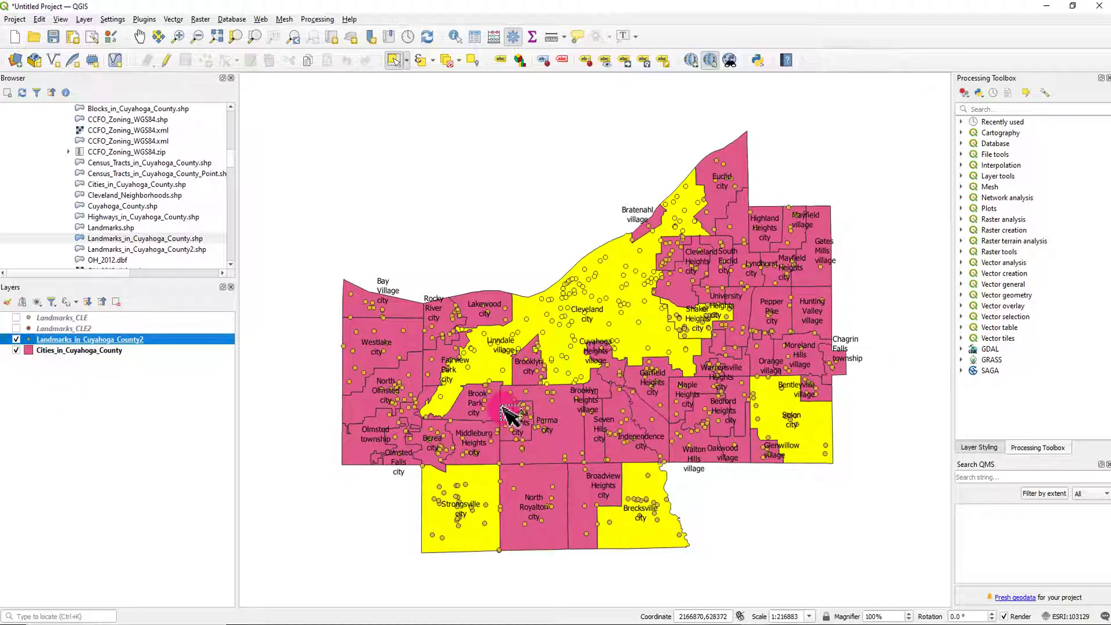
pyautogui.rightClick(118, 341)
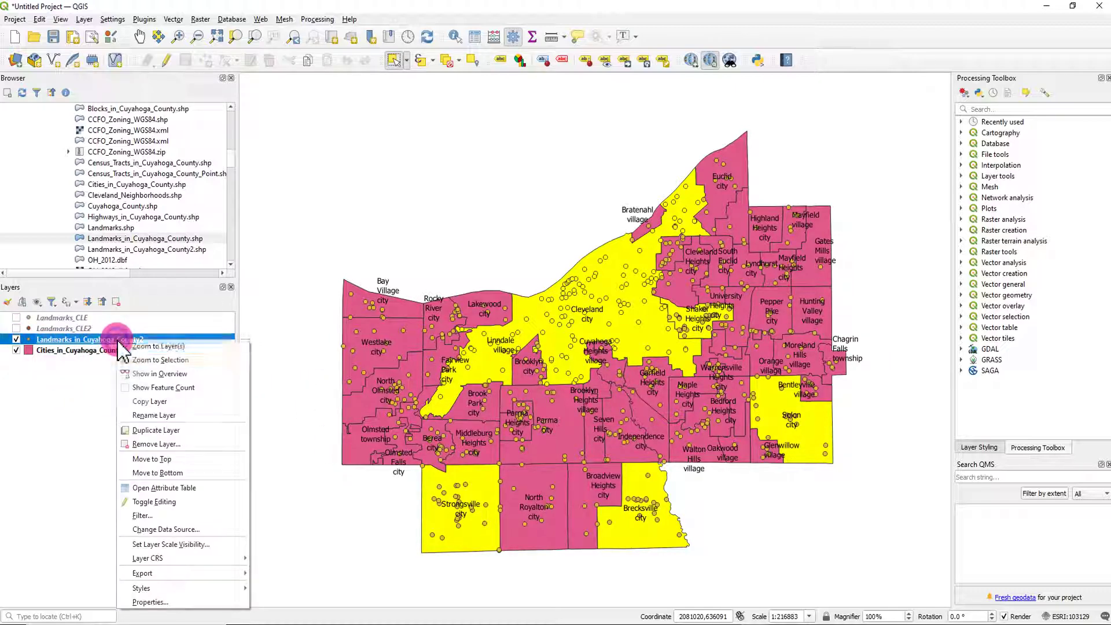
pyautogui.click(186, 489)
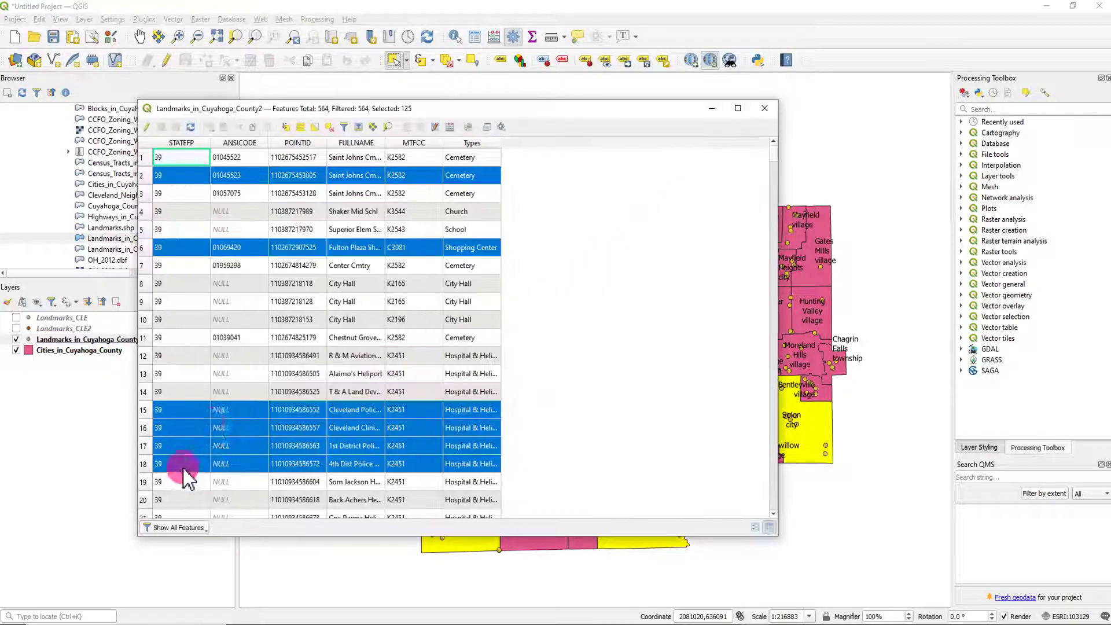
pyautogui.click(331, 127)
pyautogui.click(765, 108)
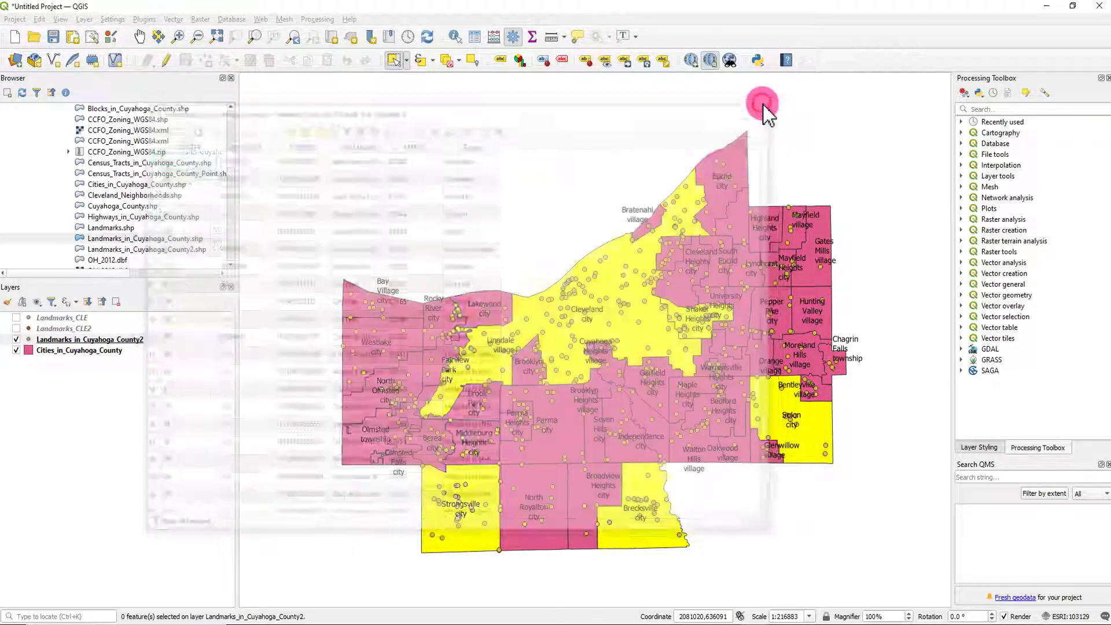
pyautogui.click(356, 432)
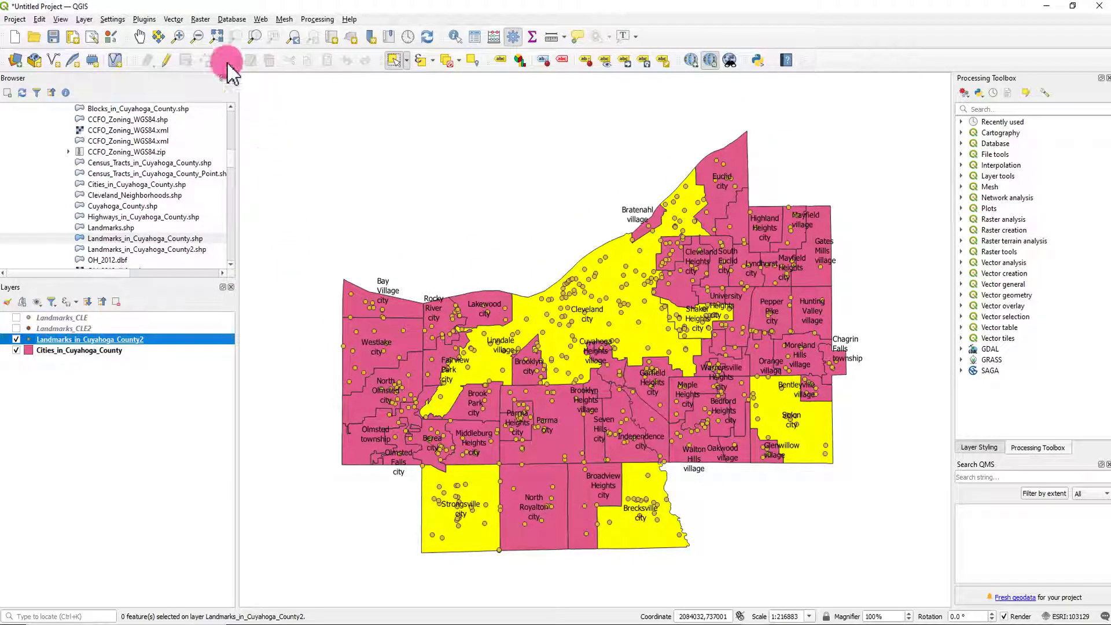
# - Set up Select by Location to select Landmarks_in_Cuyahoga_County2 features that are within Cities_in_Cuyahoga_County, without the intersect predicate
pyautogui.click(175, 21)
pyautogui.moveTo(220, 72)
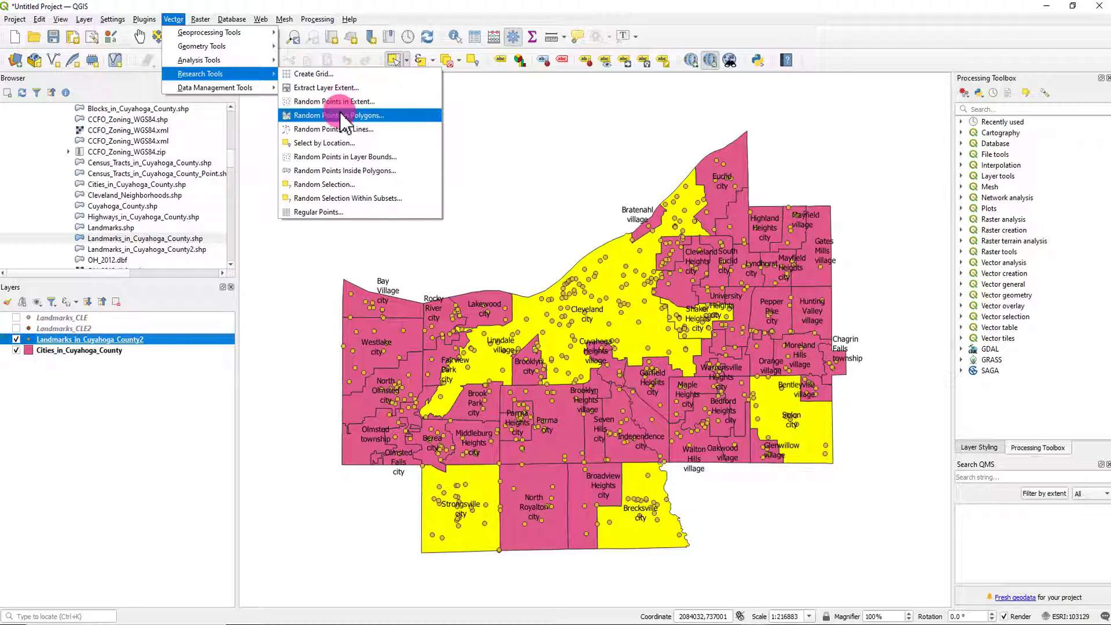
pyautogui.click(347, 143)
pyautogui.moveTo(260, 43); pyautogui.dragTo(667, 170)
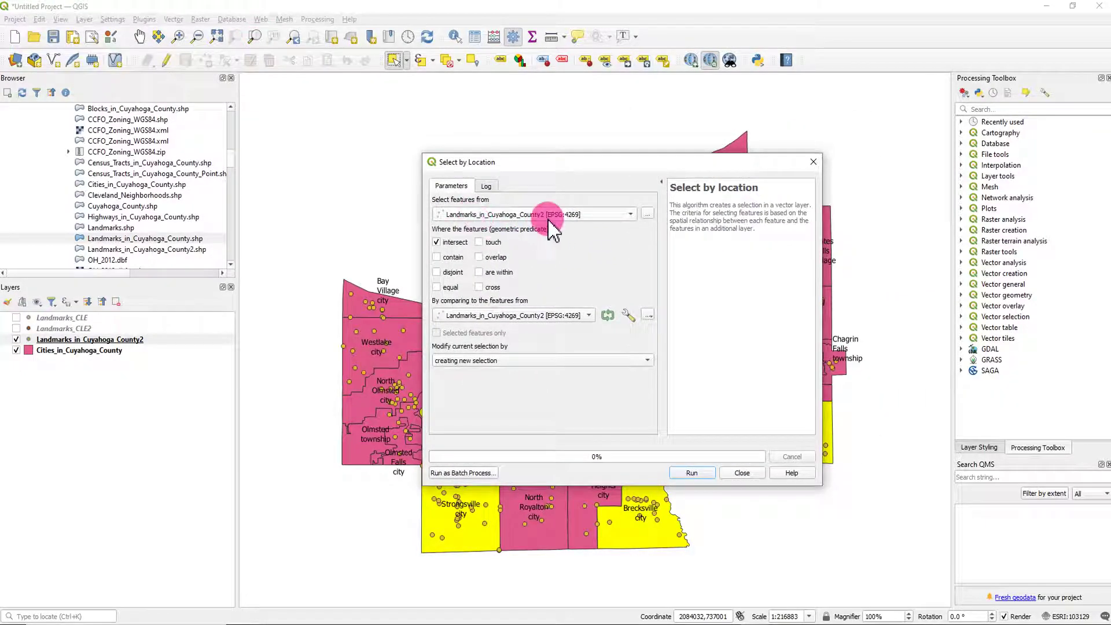
pyautogui.click(586, 316)
pyautogui.click(519, 277)
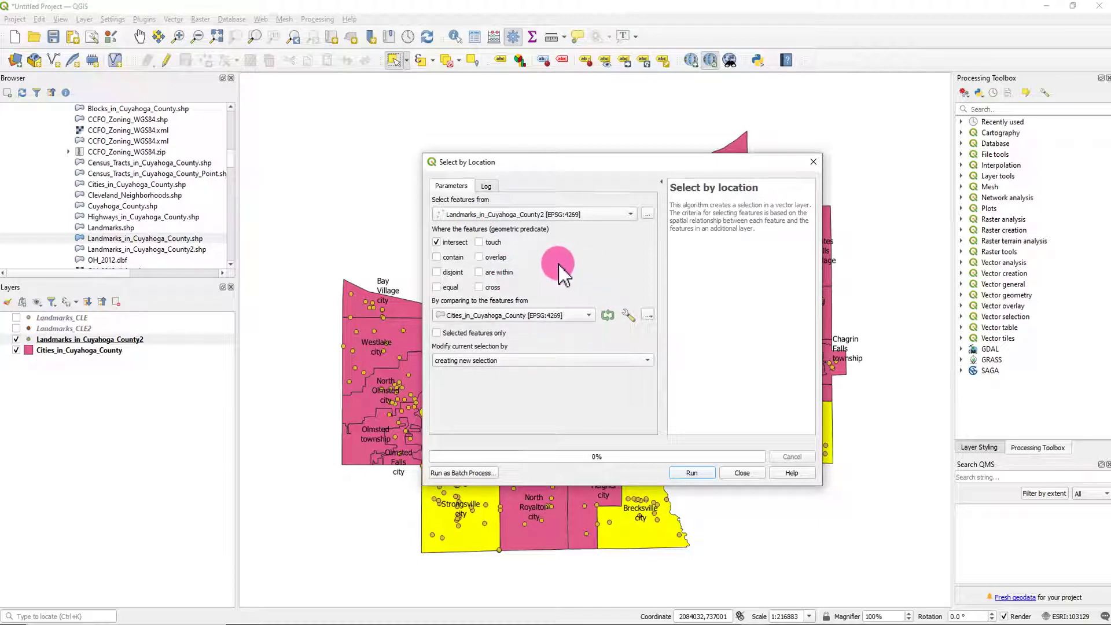
pyautogui.click(481, 273)
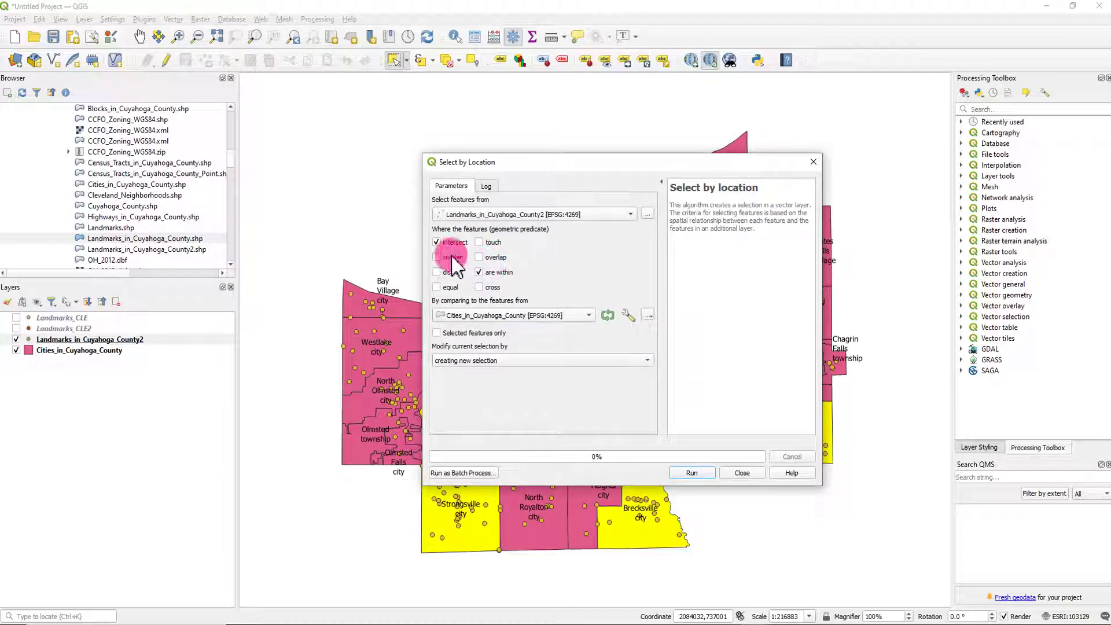
pyautogui.click(438, 243)
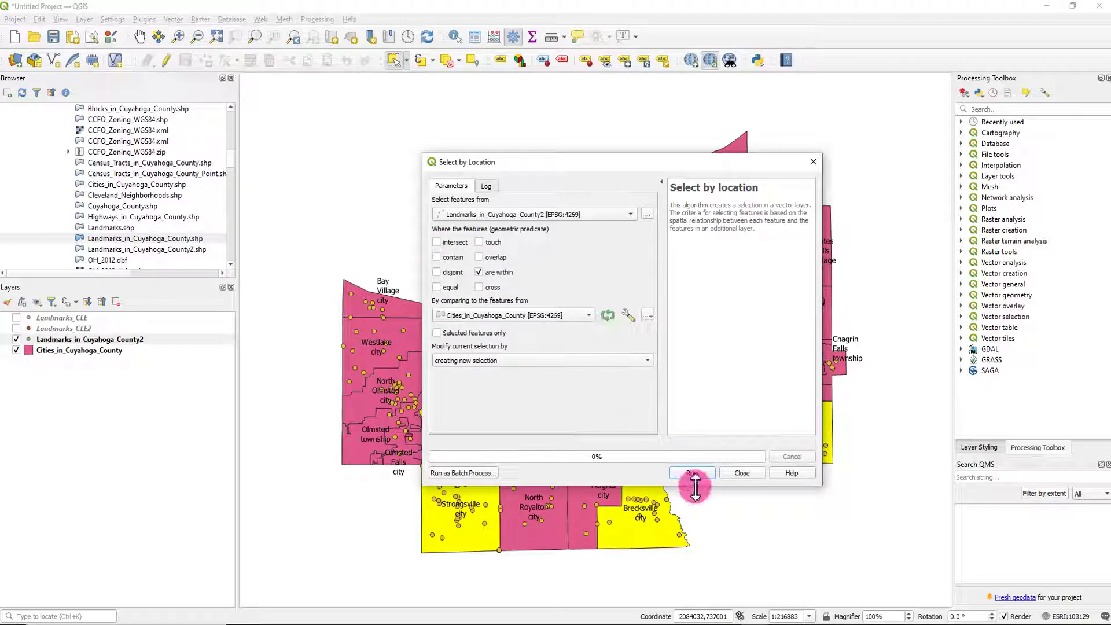
# - Run the location selection against all cities, and rerun it as a new selection comparing with selected city features only
pyautogui.click(706, 473)
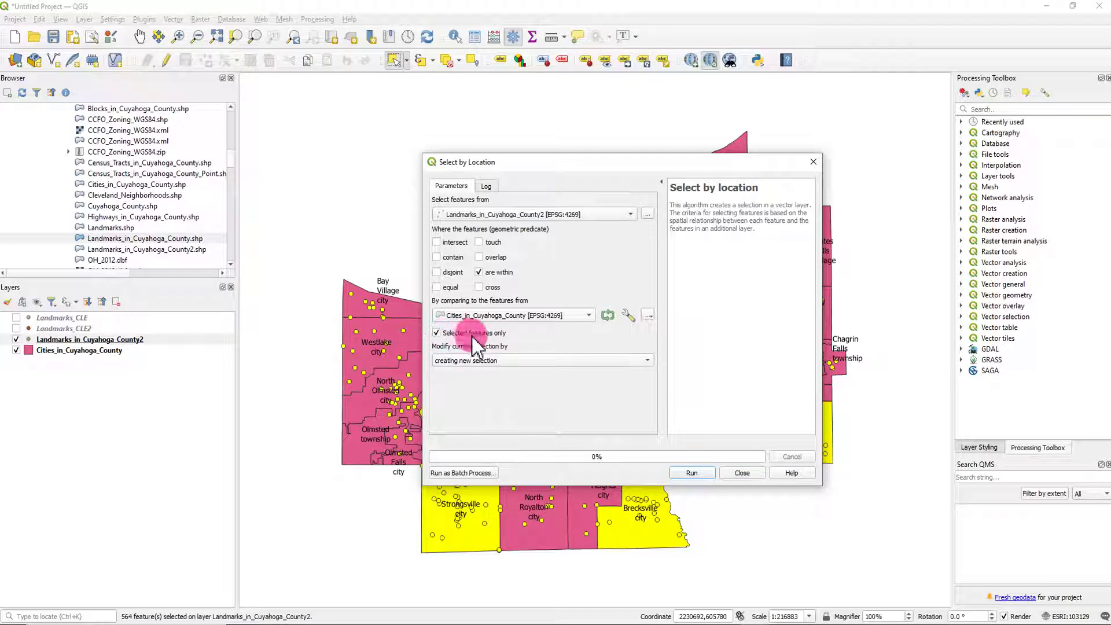
pyautogui.click(690, 473)
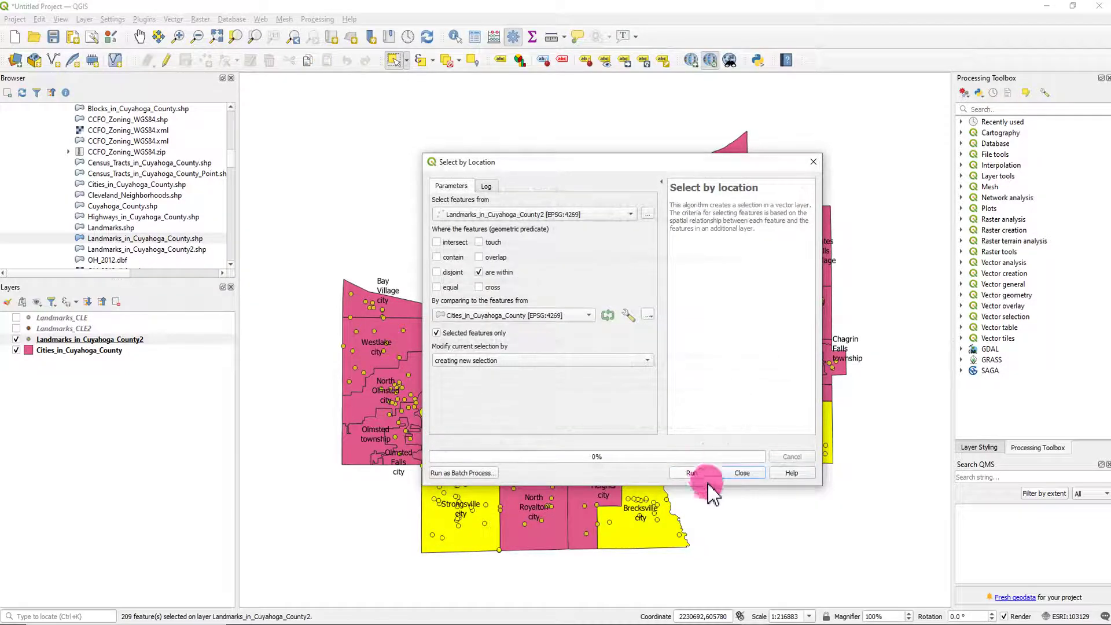
pyautogui.click(812, 168)
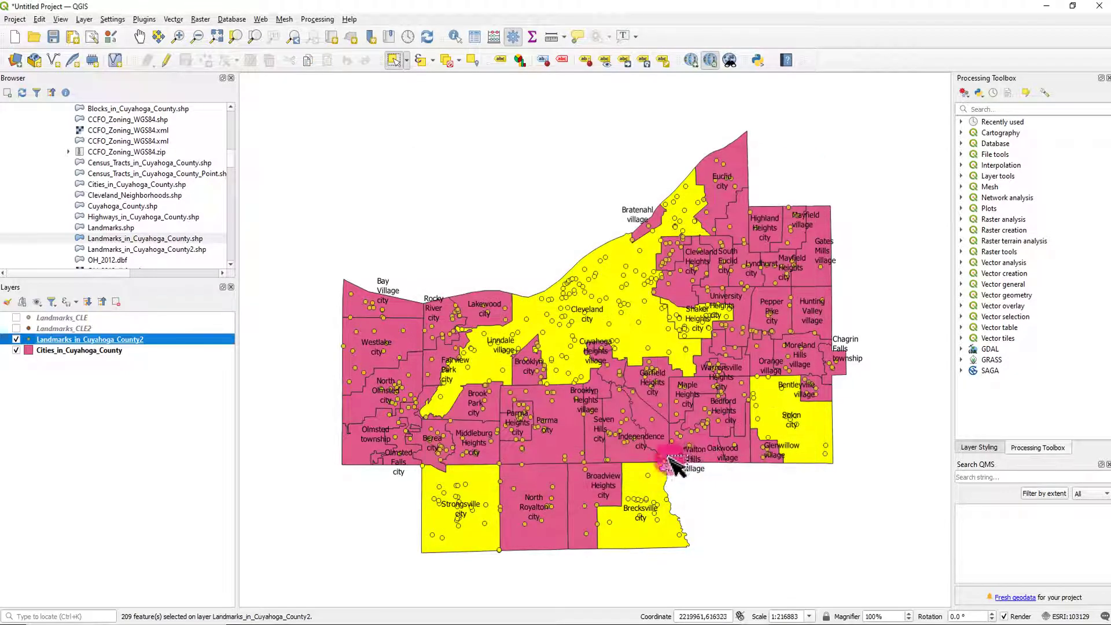
# - Examine the selected landmark records in the attribute table of Landmarks_in_Cuyahoga_County2
pyautogui.rightClick(128, 341)
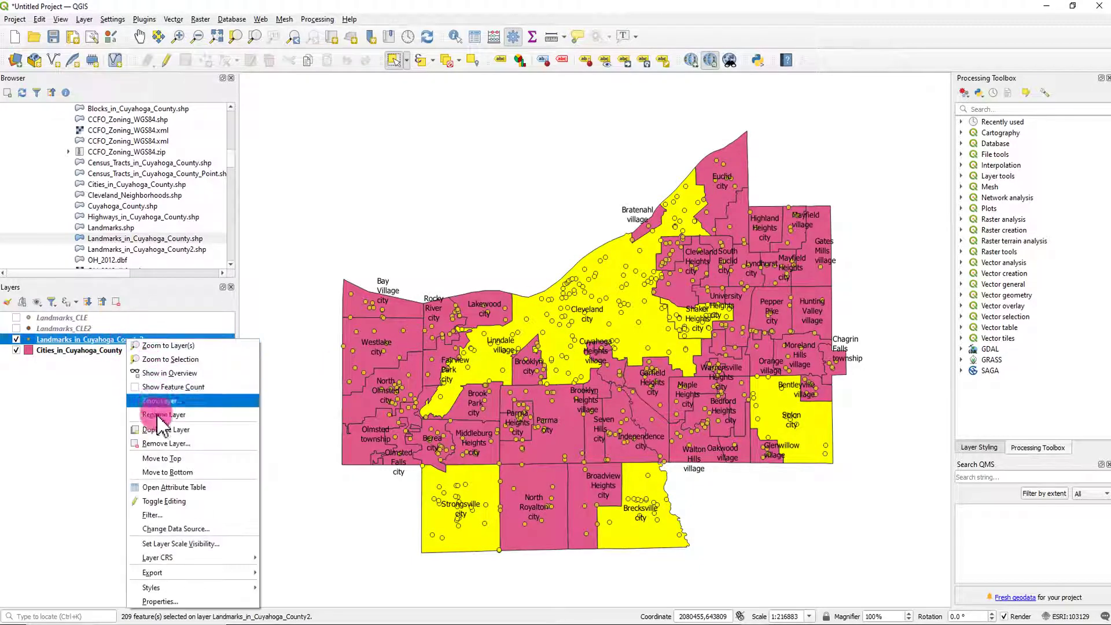
pyautogui.click(174, 487)
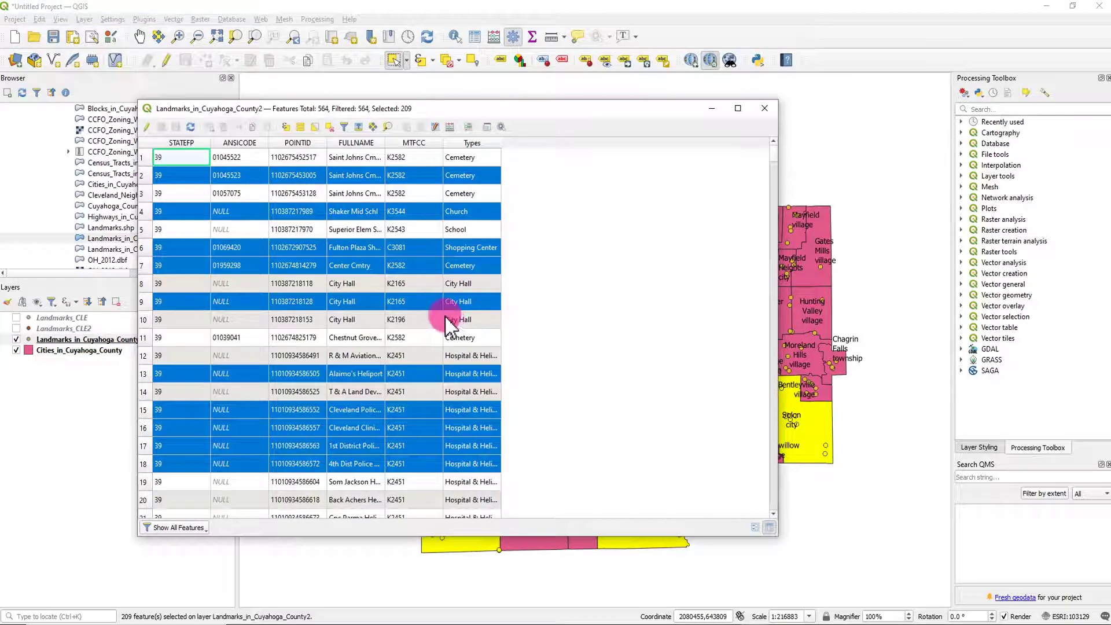
pyautogui.scroll(-10, 457, 316)
pyautogui.scroll(-20, 463, 326)
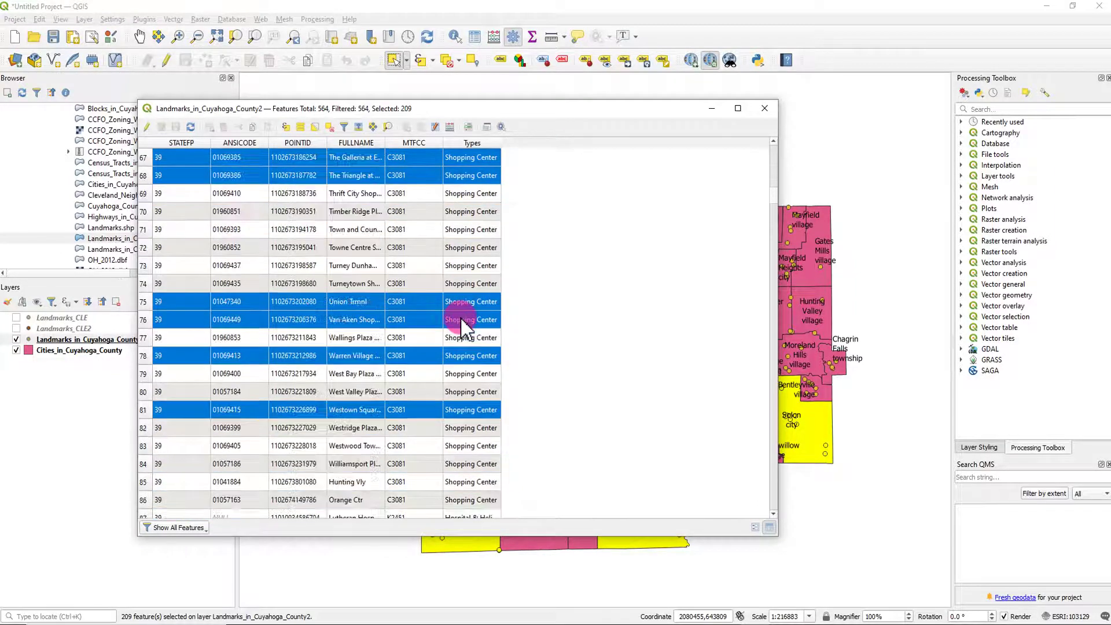
pyautogui.scroll(-19, 463, 325)
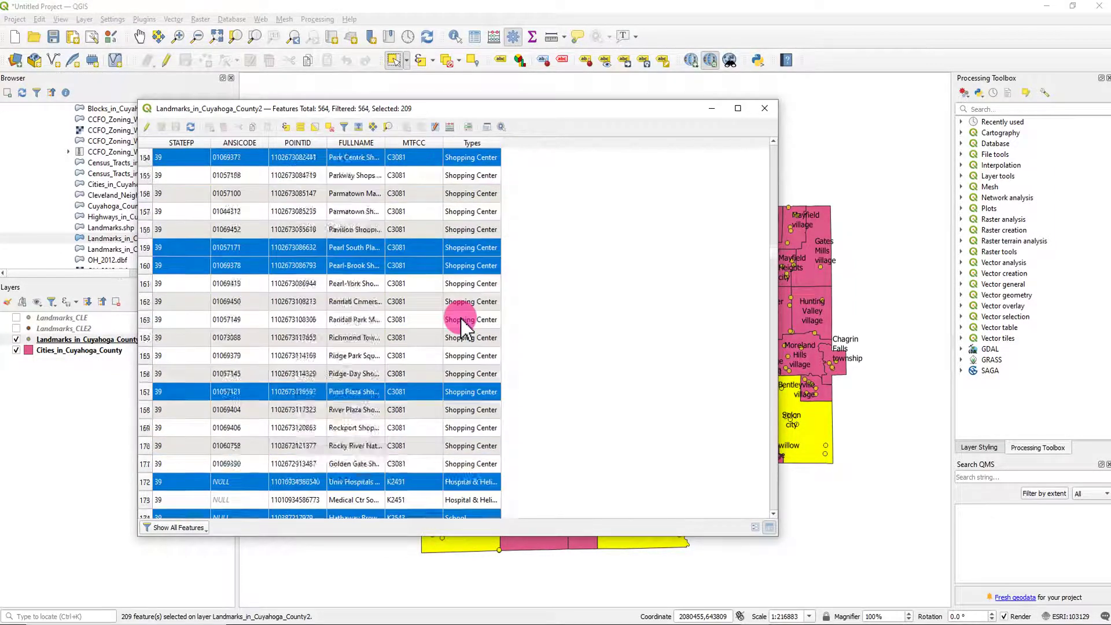
pyautogui.click(765, 109)
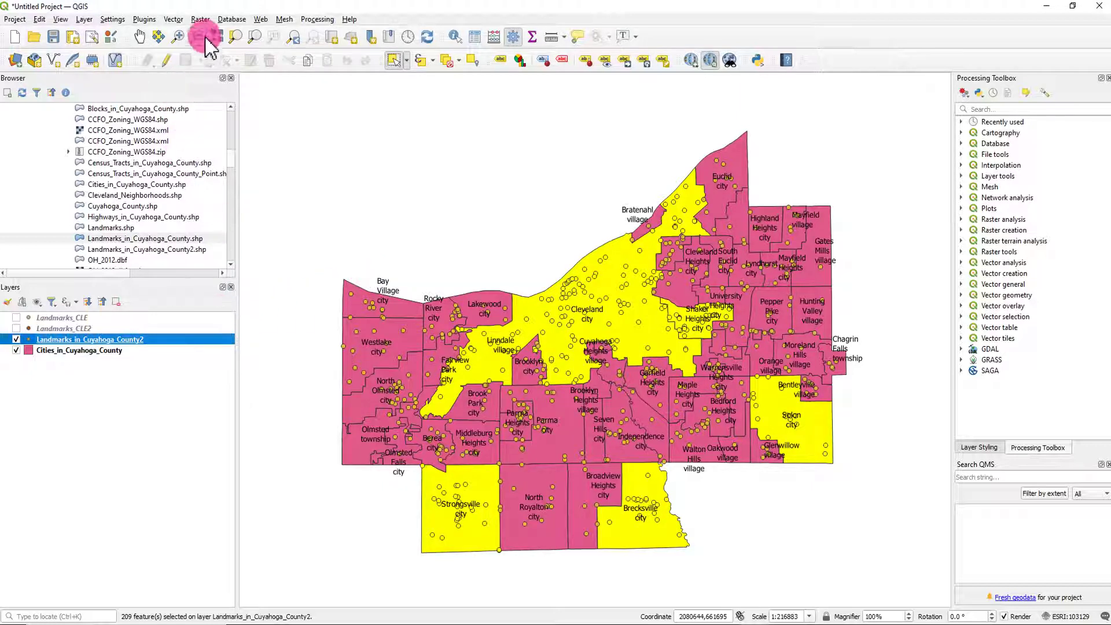
pyautogui.click(176, 20)
pyautogui.moveTo(208, 61)
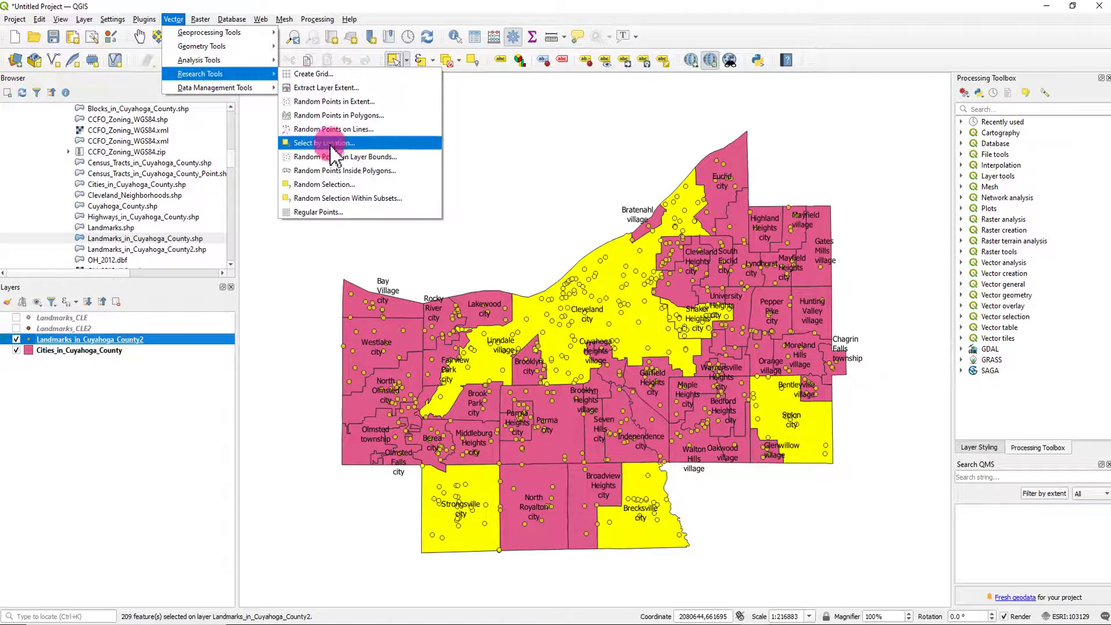
pyautogui.click(327, 143)
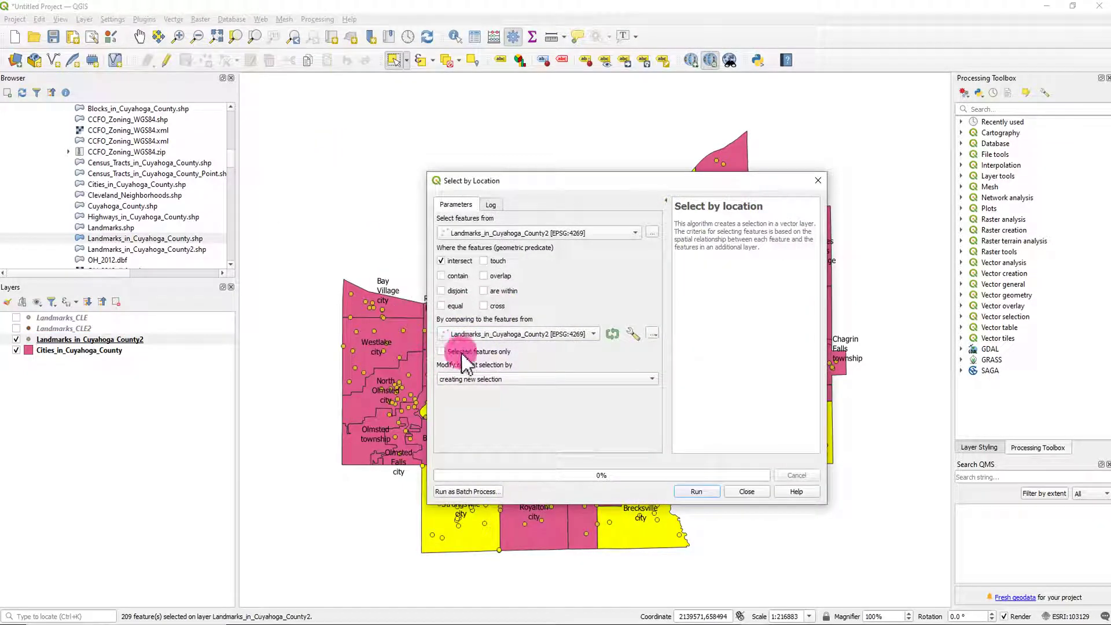
pyautogui.click(818, 180)
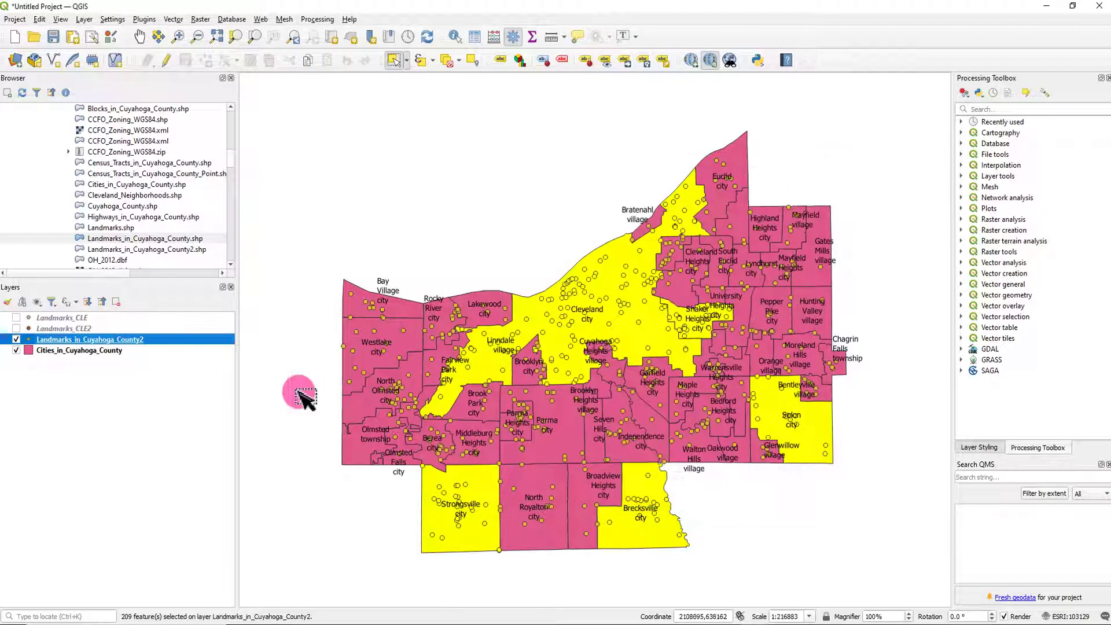
pyautogui.rightClick(91, 342)
pyautogui.moveTo(149, 577)
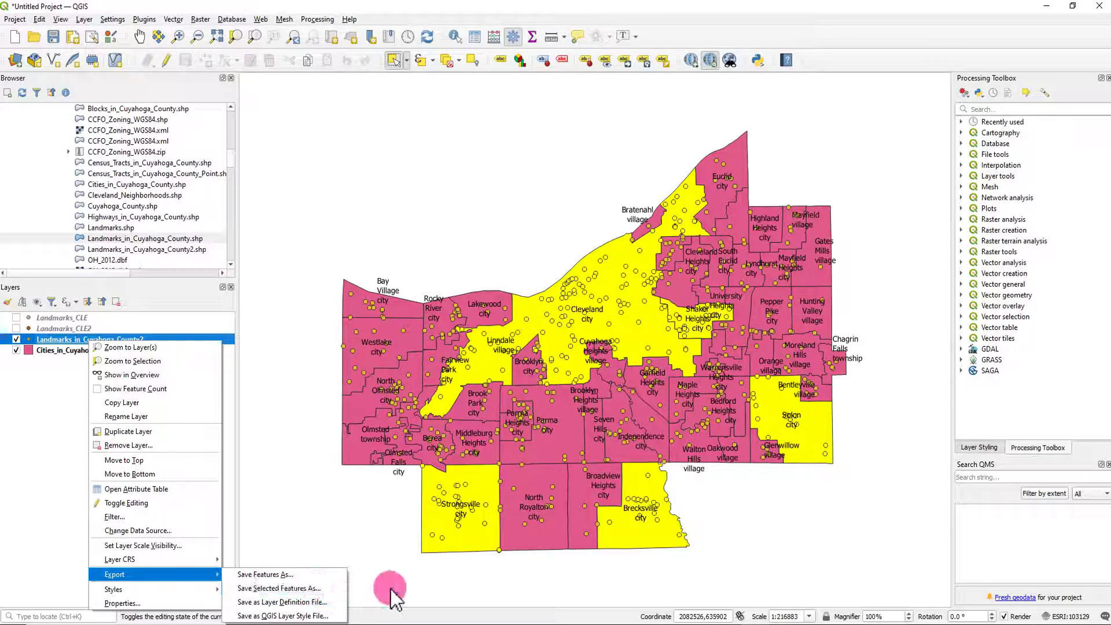
pyautogui.click(54, 445)
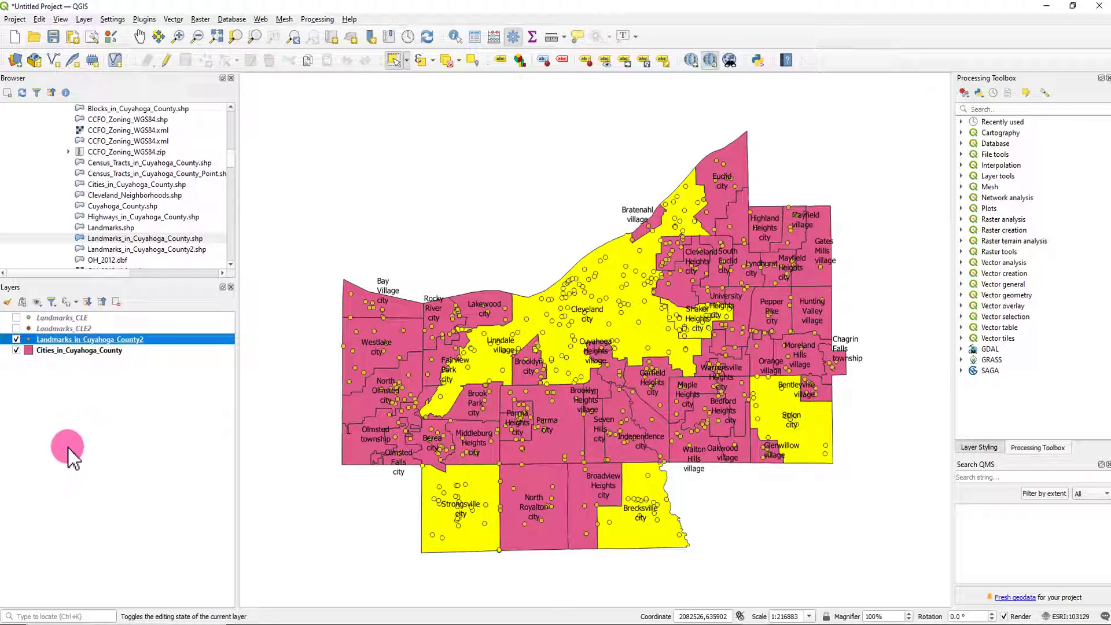